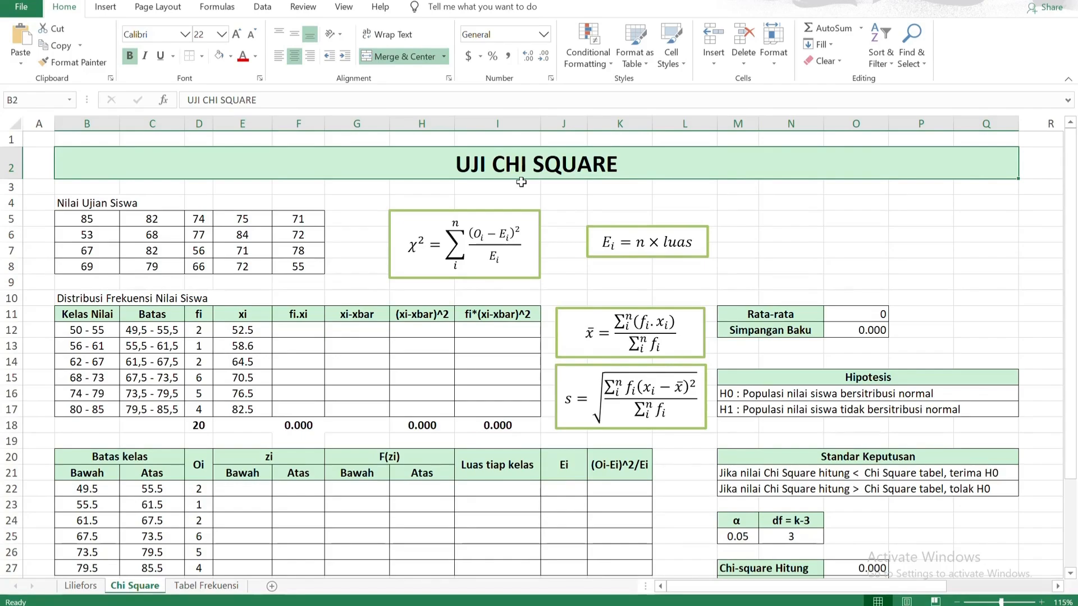
Examine the student exam scores and the class, boundary, fi and xi columns of the frequency distribution table.
click(104, 219)
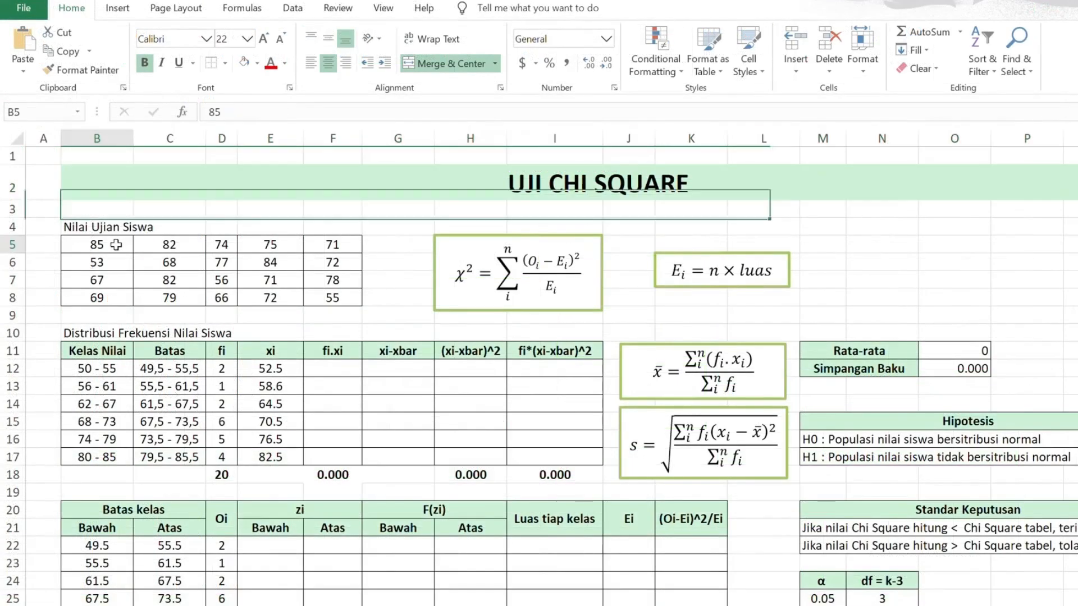
drag(116, 245, 329, 296)
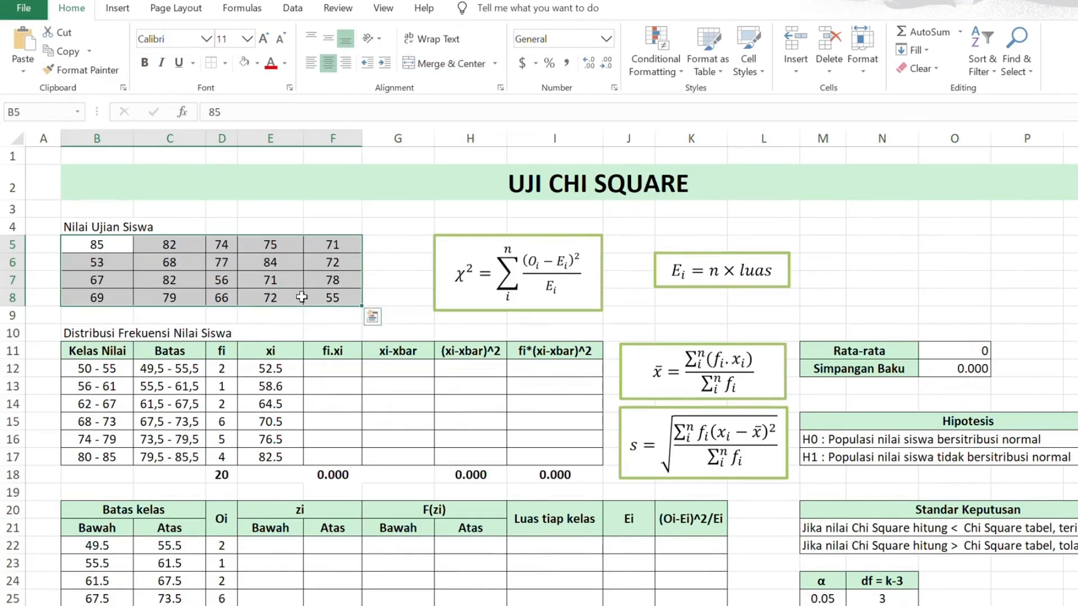
drag(115, 347, 254, 467)
click(253, 369)
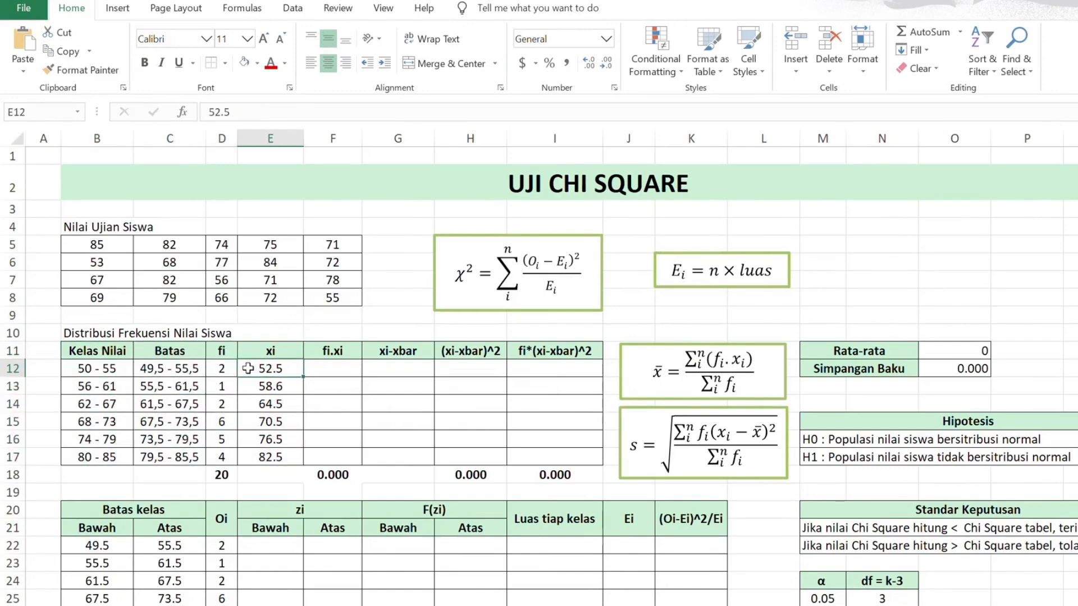
drag(112, 352, 254, 460)
click(263, 386)
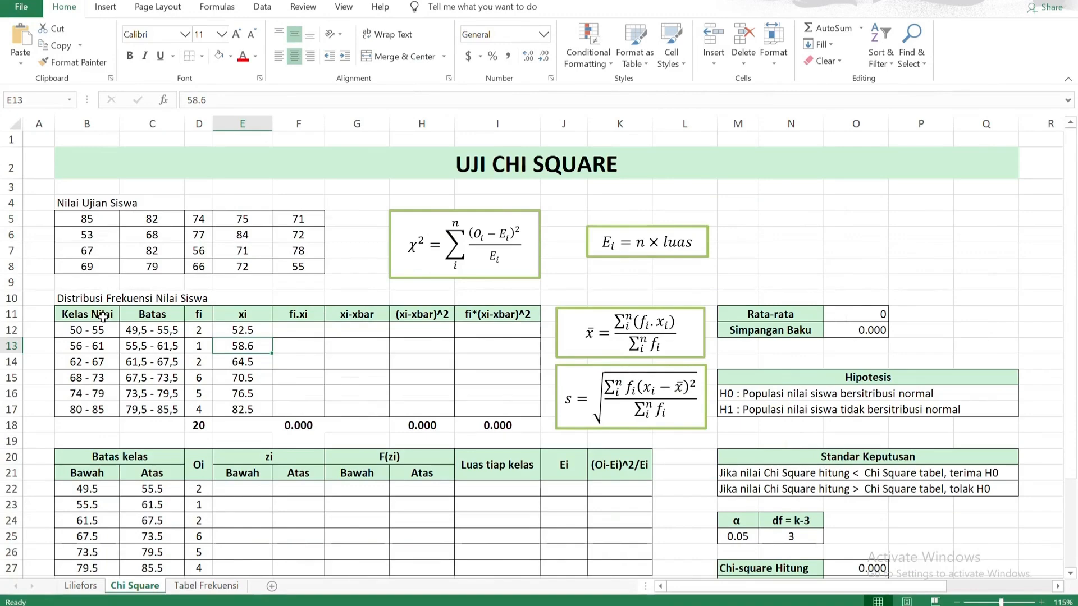
drag(104, 311, 250, 404)
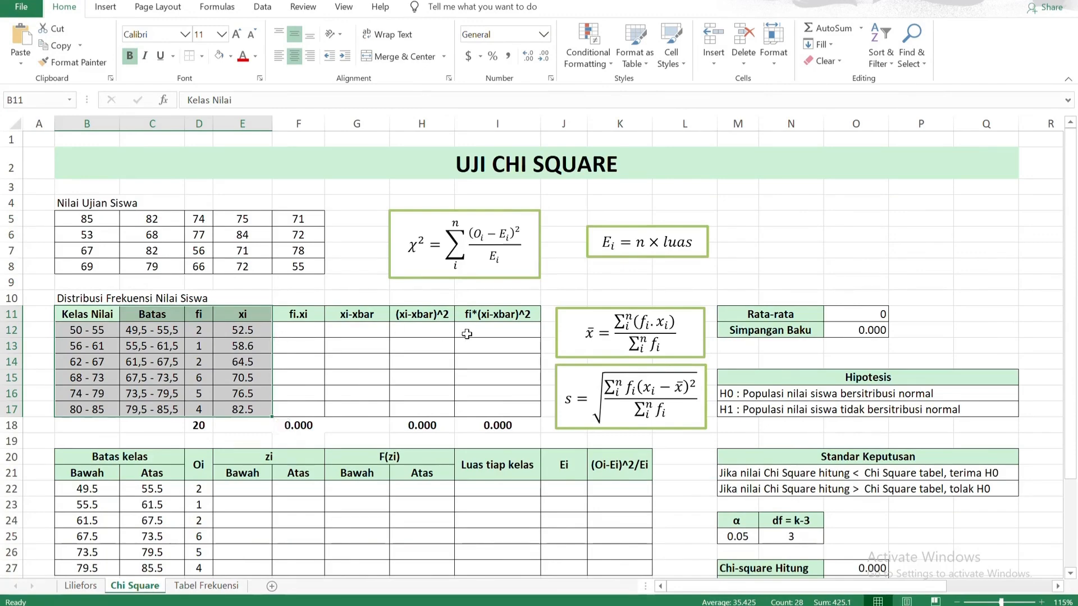
click(422, 337)
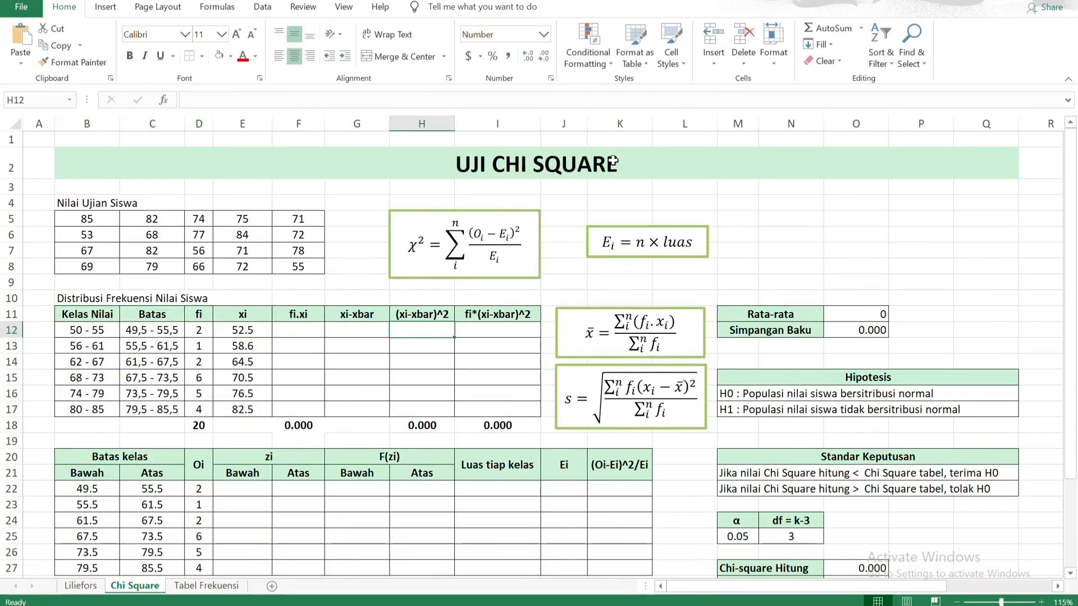
Review the Rata-rata and Simpangan Baku entries, their formulas, and the headers of the empty calculation columns from fi.xi to fi*(xi-xbar)^2.
click(780, 314)
click(797, 330)
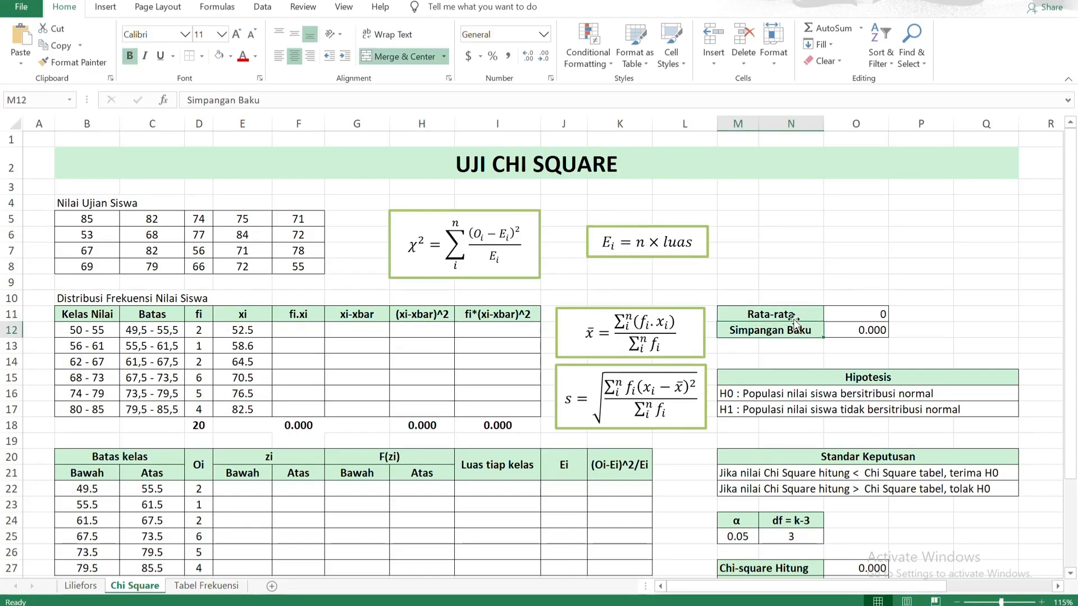
click(677, 319)
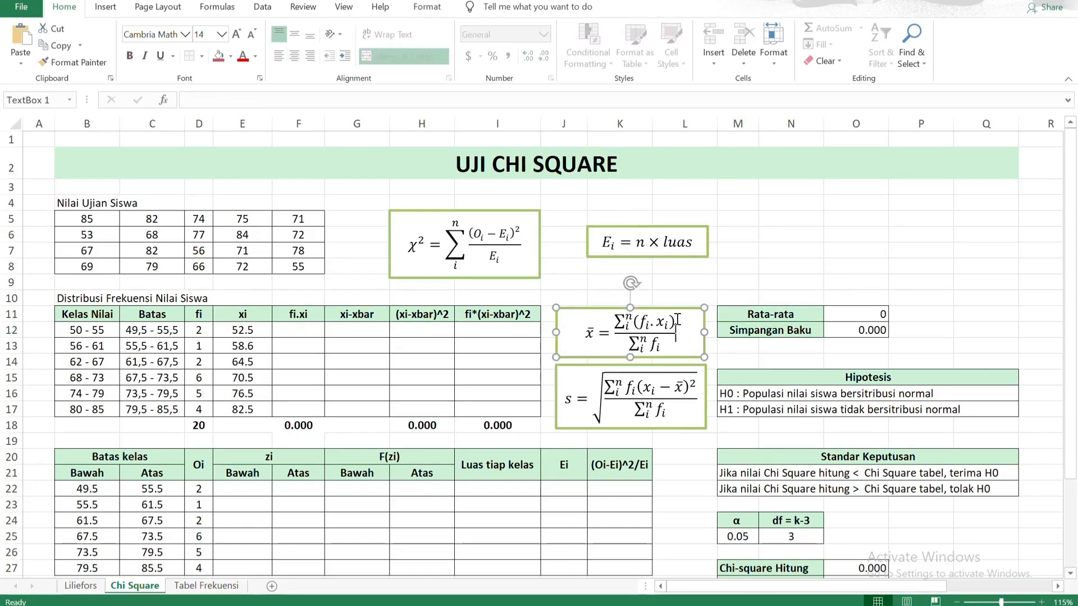
click(700, 409)
drag(287, 313, 490, 318)
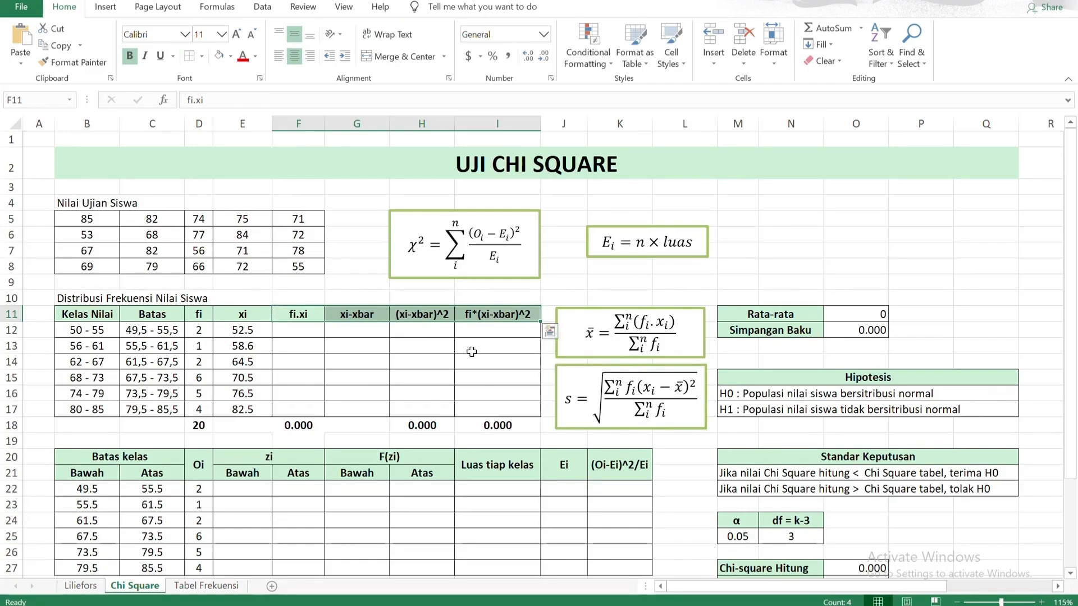
click(593, 329)
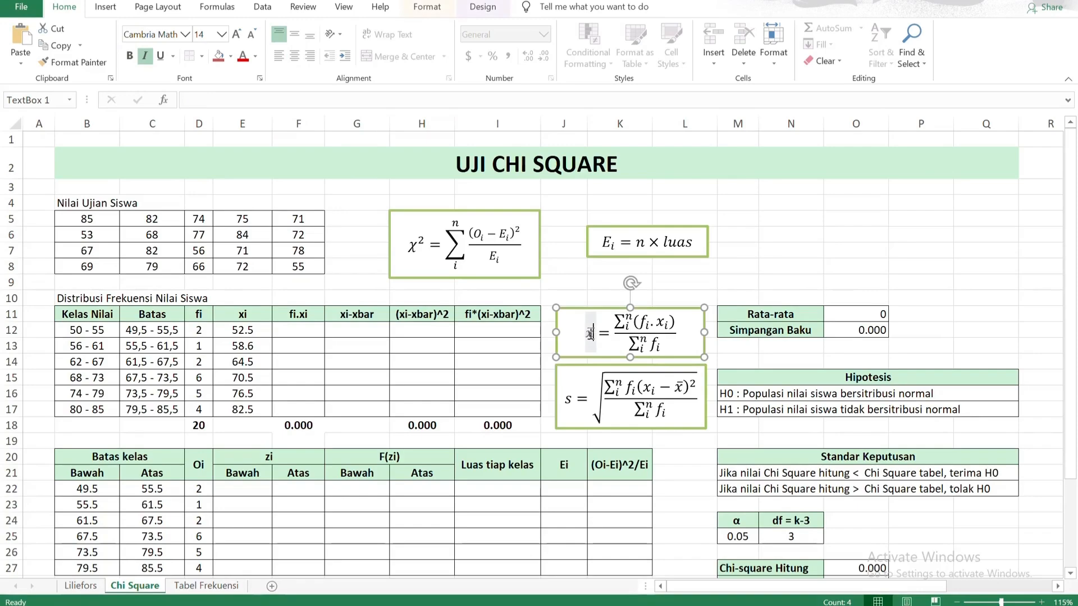
Calculate fi.xi in F12 with =D12*E12 and fill the formula down through F17.
click(310, 333)
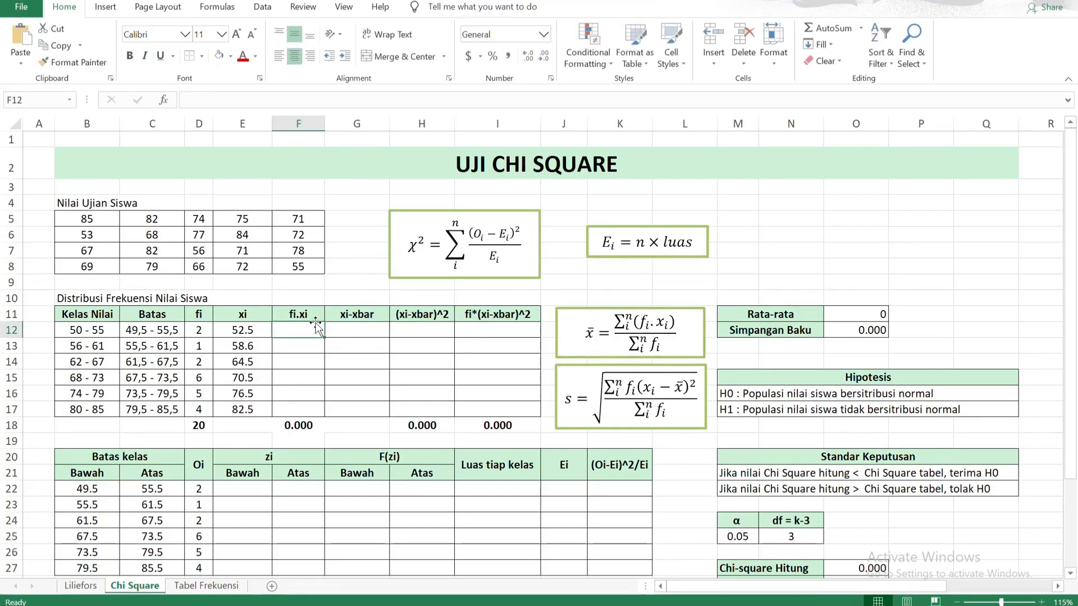
text(=)
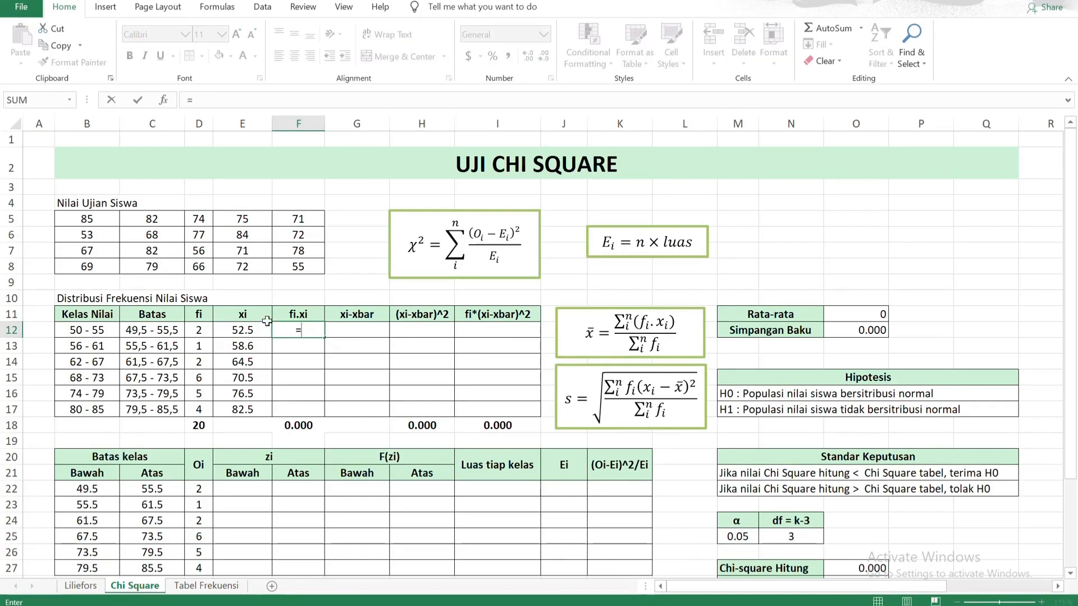
click(200, 330)
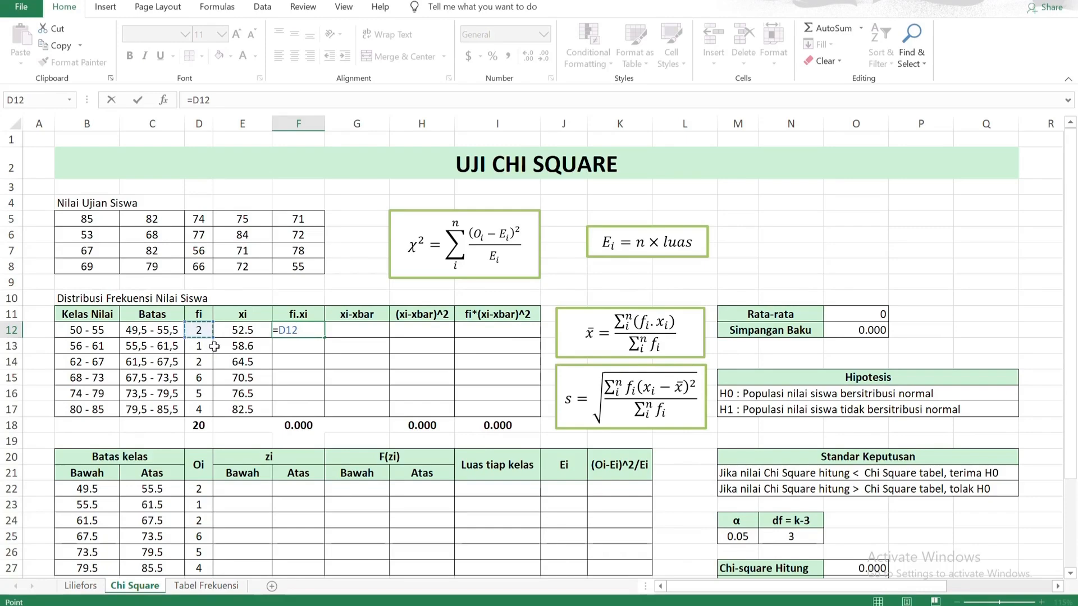
text(*)
click(241, 329)
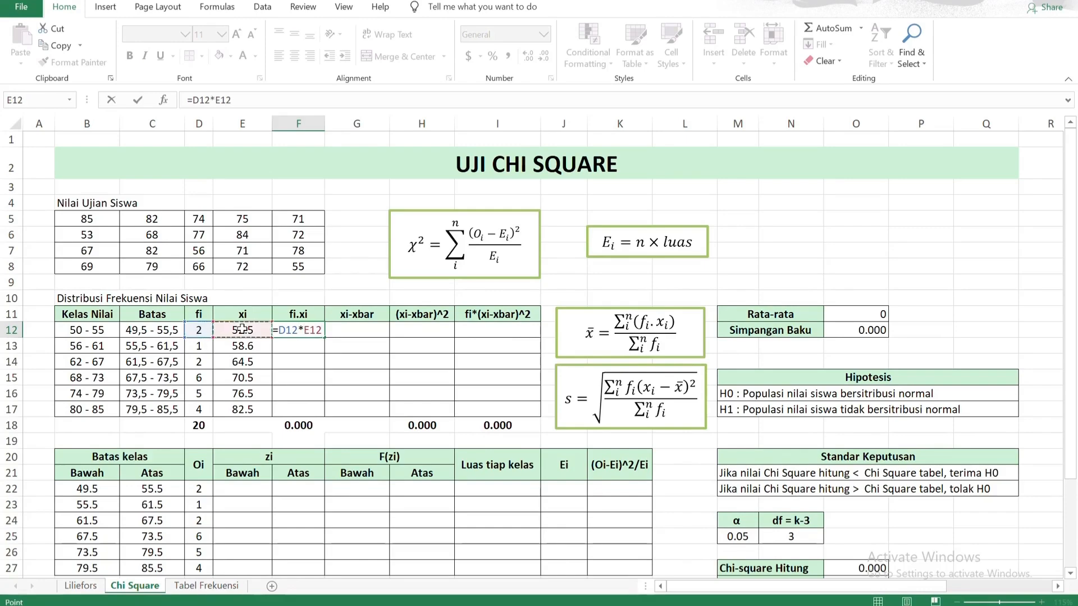
key(Return)
click(318, 331)
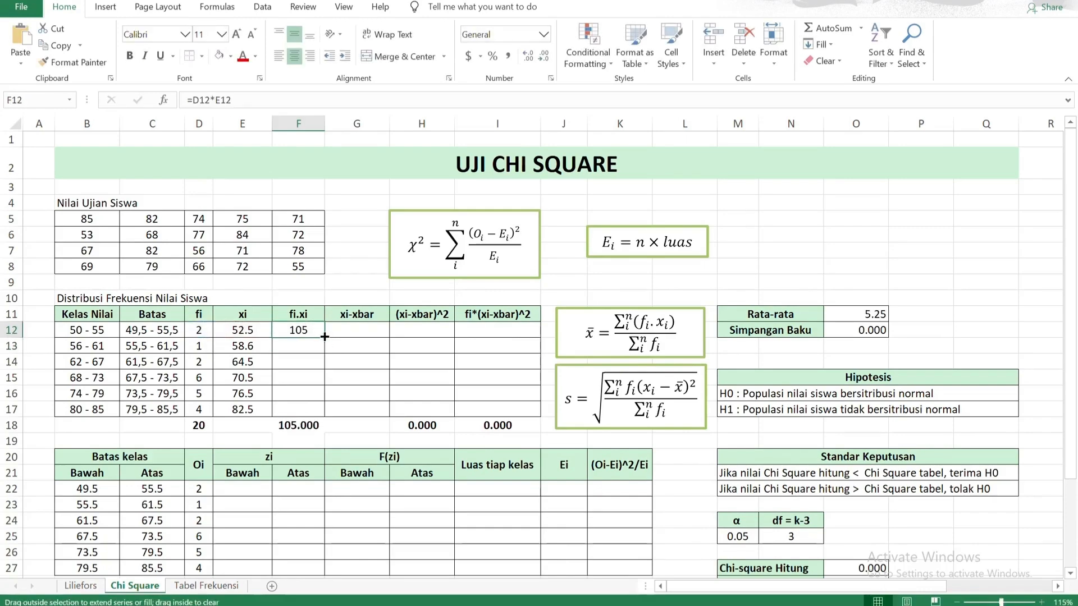
double_click(325, 336)
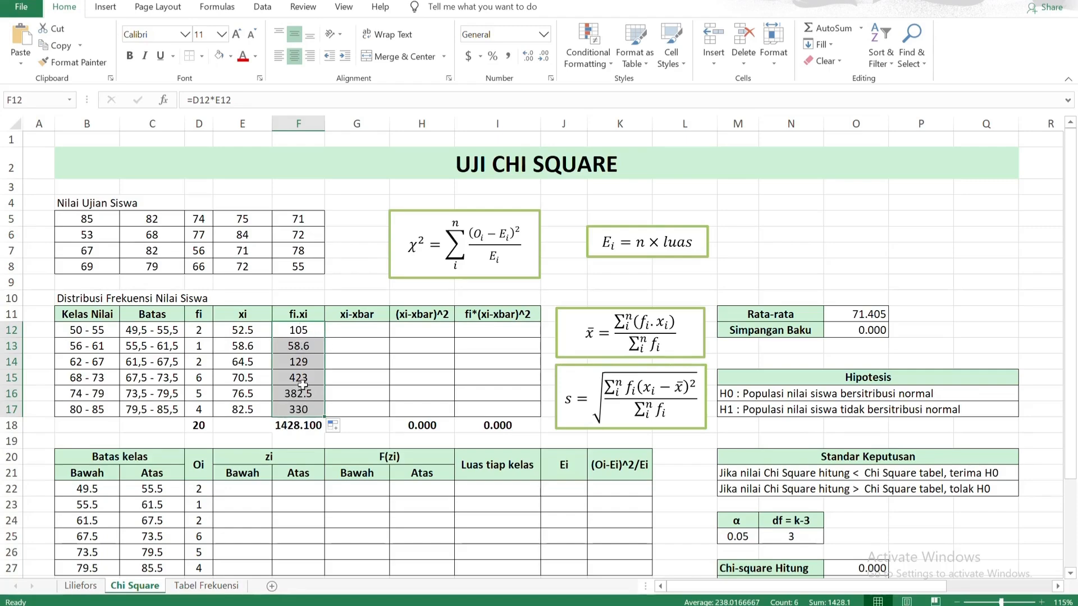
Calculate the mean (Rata-rata) in O11 with =F18/D18, dividing the fi.xi total by the total frequency.
click(296, 425)
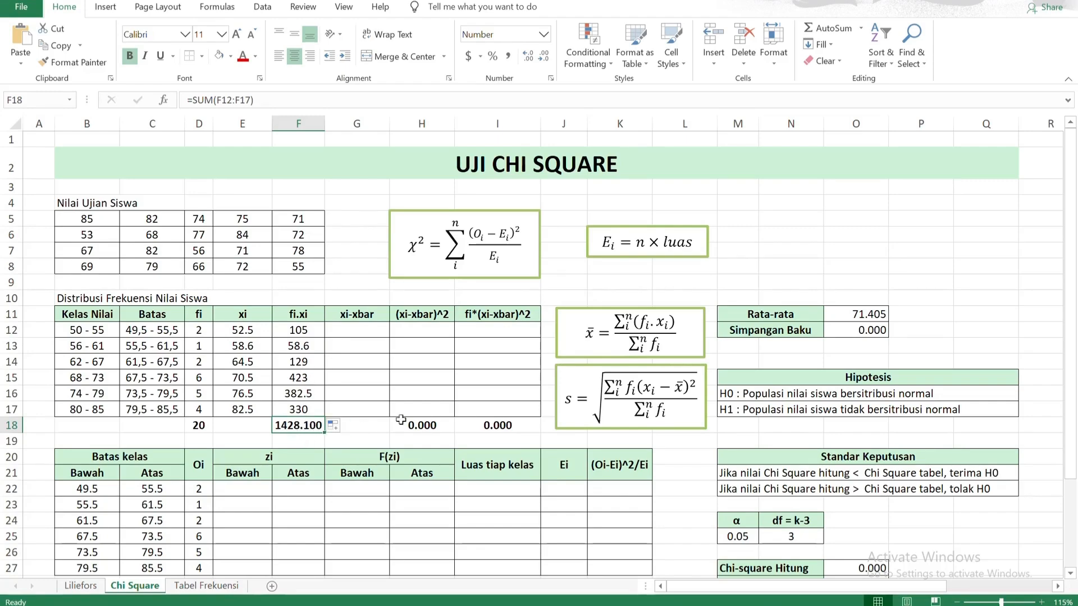
click(867, 313)
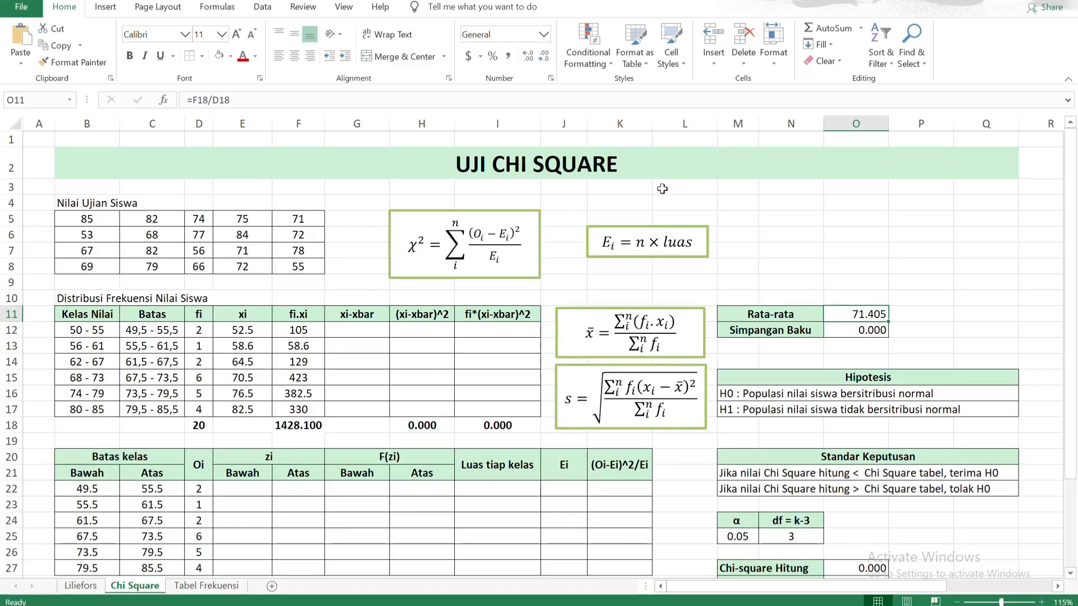
text(=)
click(313, 425)
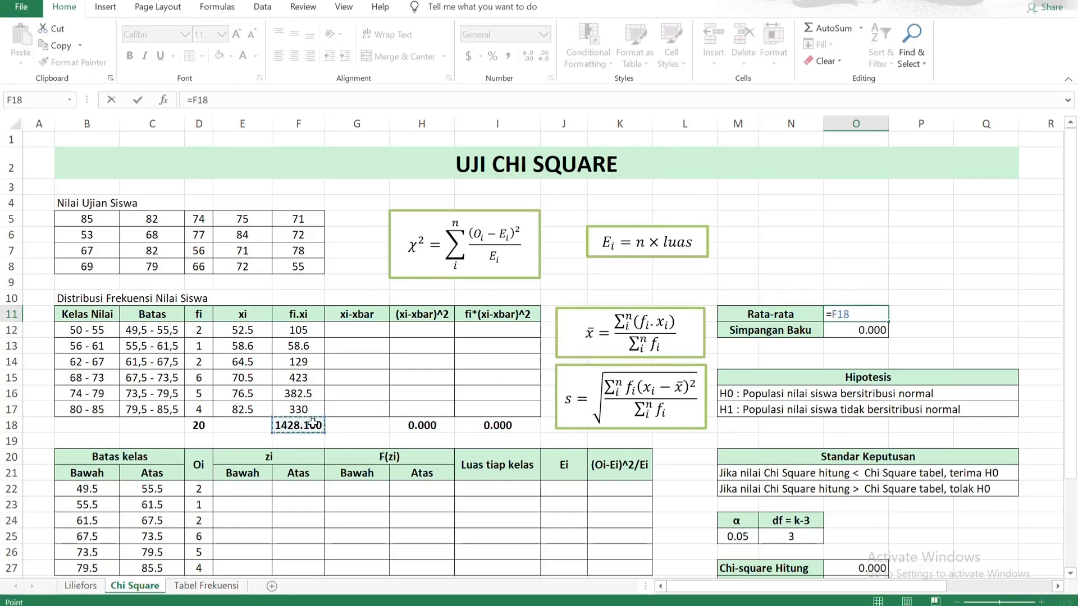
text(/)
click(196, 427)
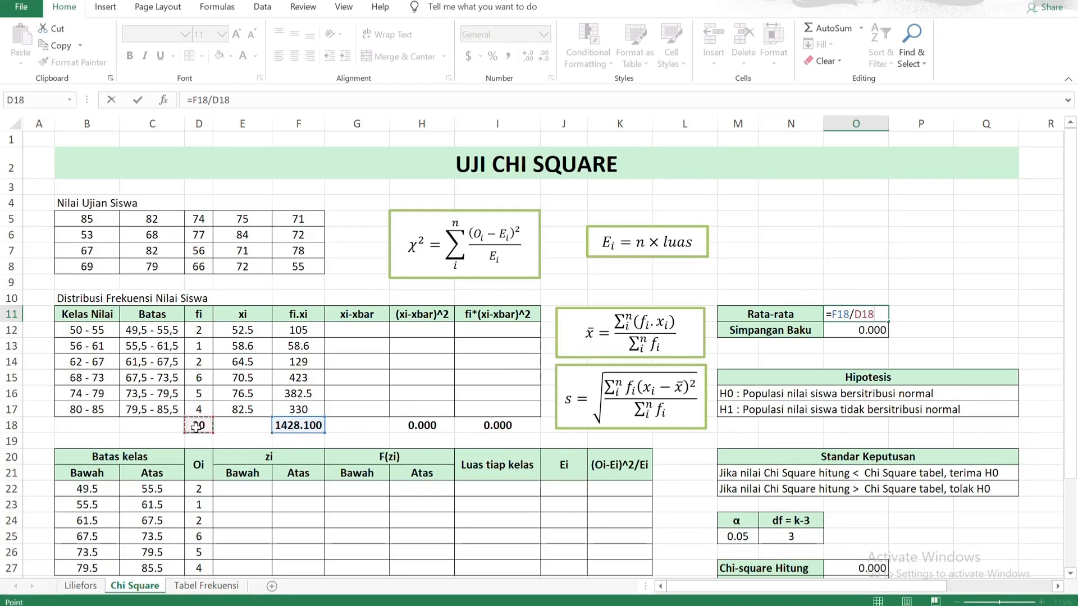
key(Return)
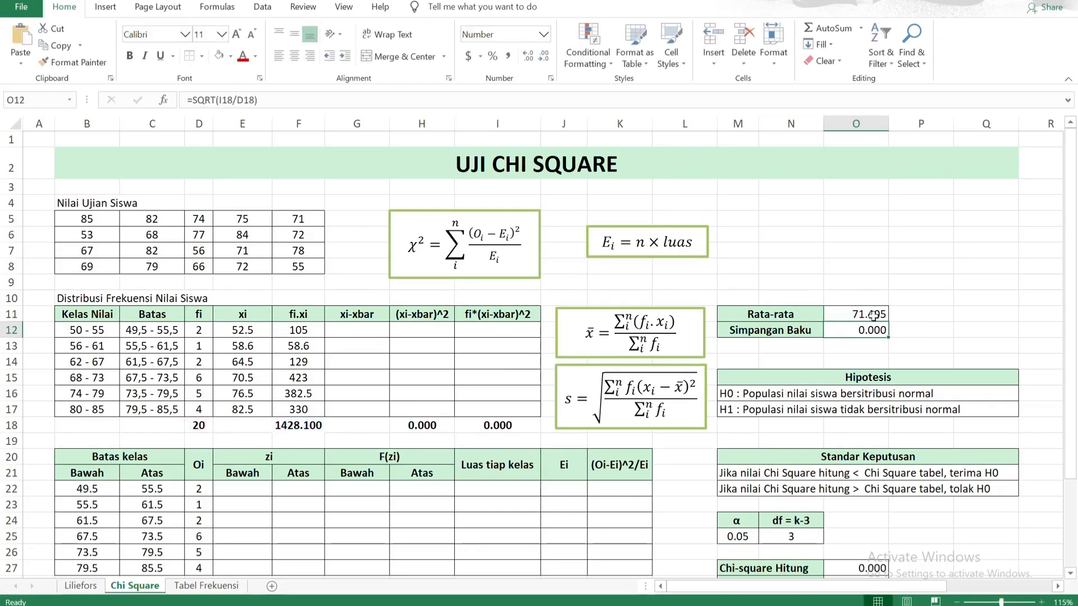
click(866, 309)
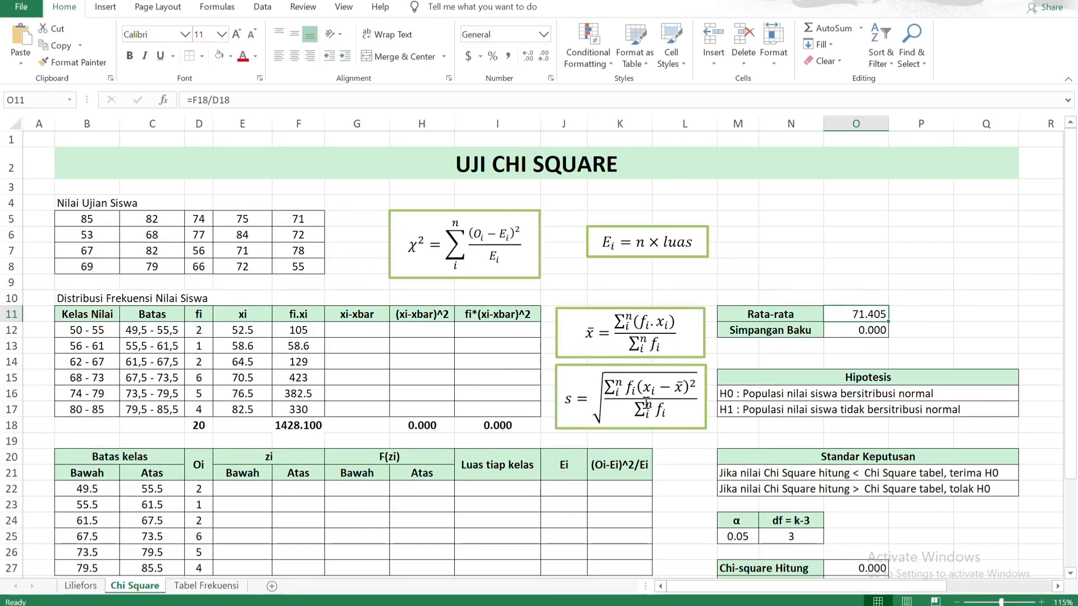
Calculate xi-xbar in G12 with =E12-$O$11, keeping the mean reference absolute, and fill it down through G17.
click(680, 415)
drag(677, 413, 615, 400)
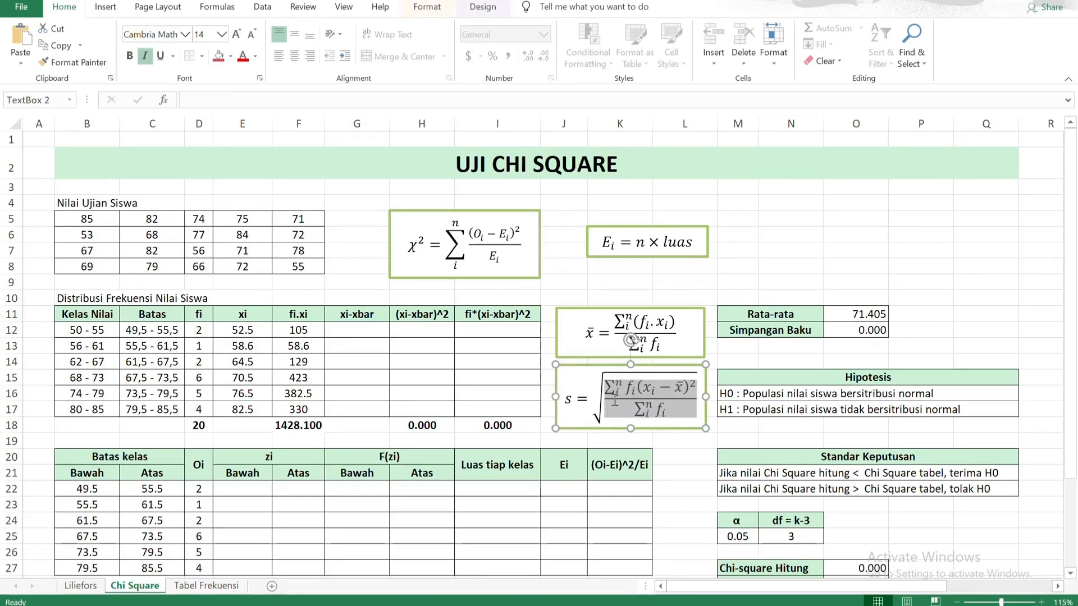
click(353, 334)
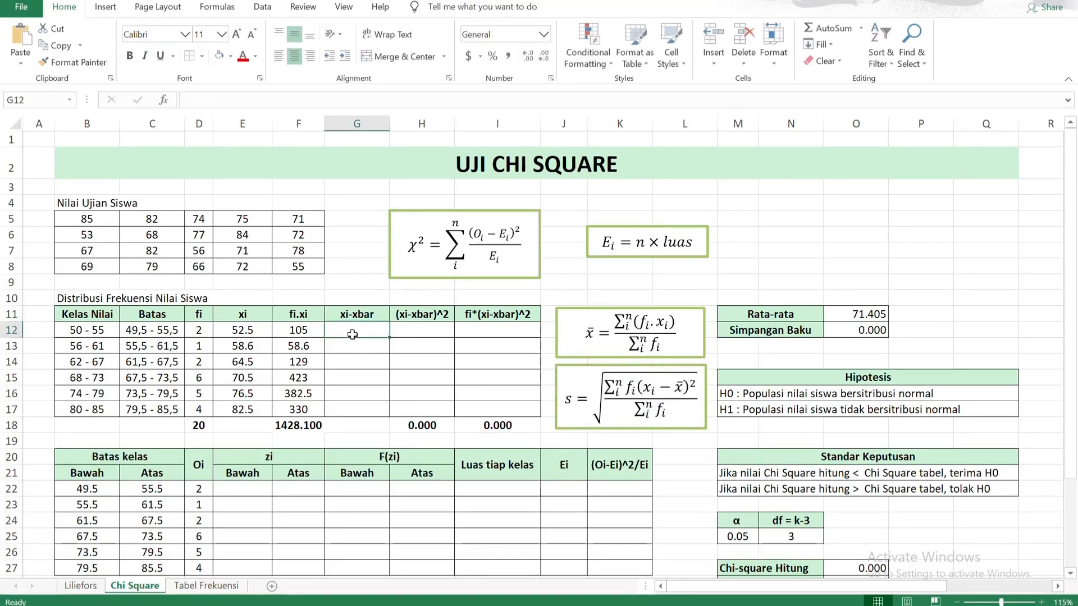
text(=)
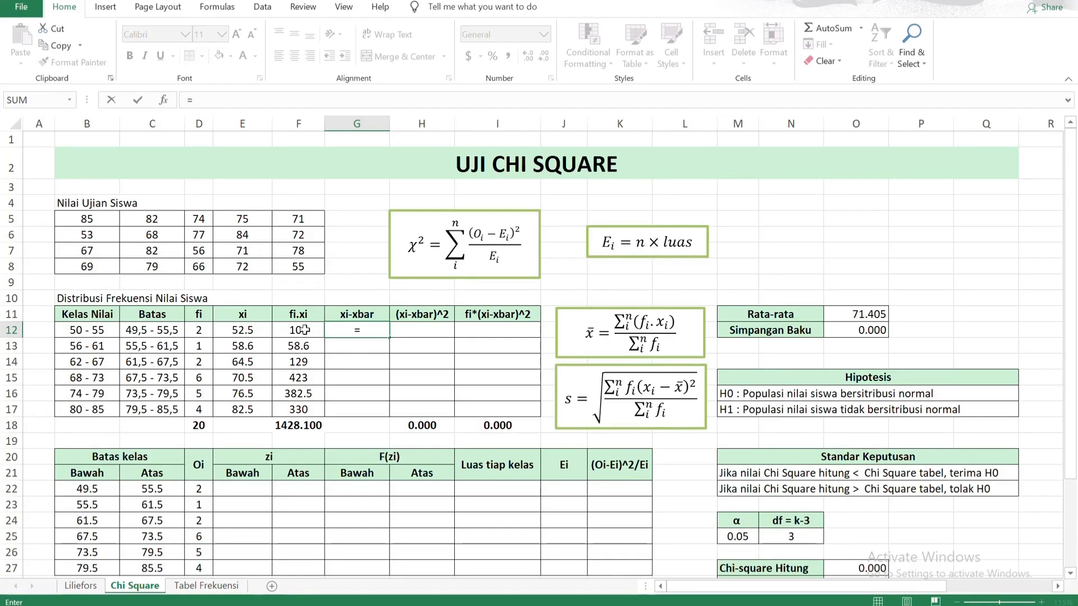
click(246, 330)
text(-)
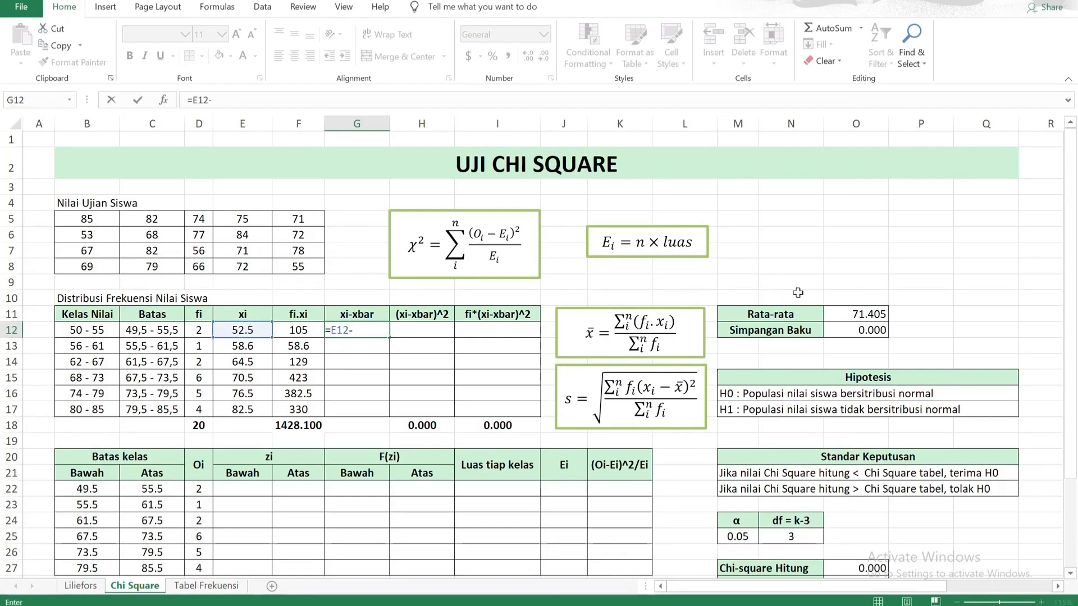
click(854, 313)
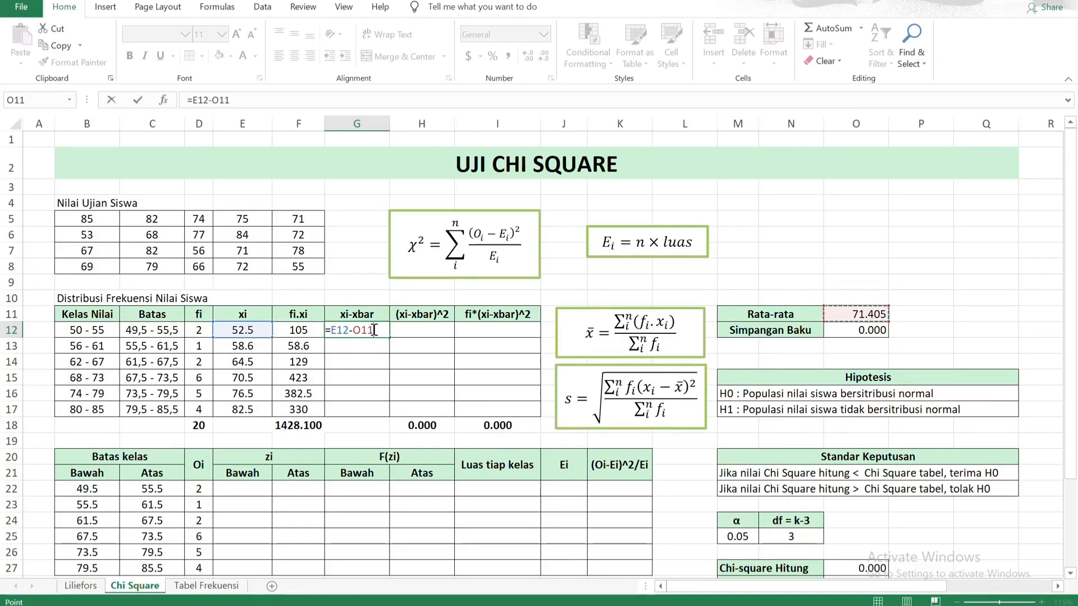
drag(374, 330, 353, 331)
key(F4)
key(Return)
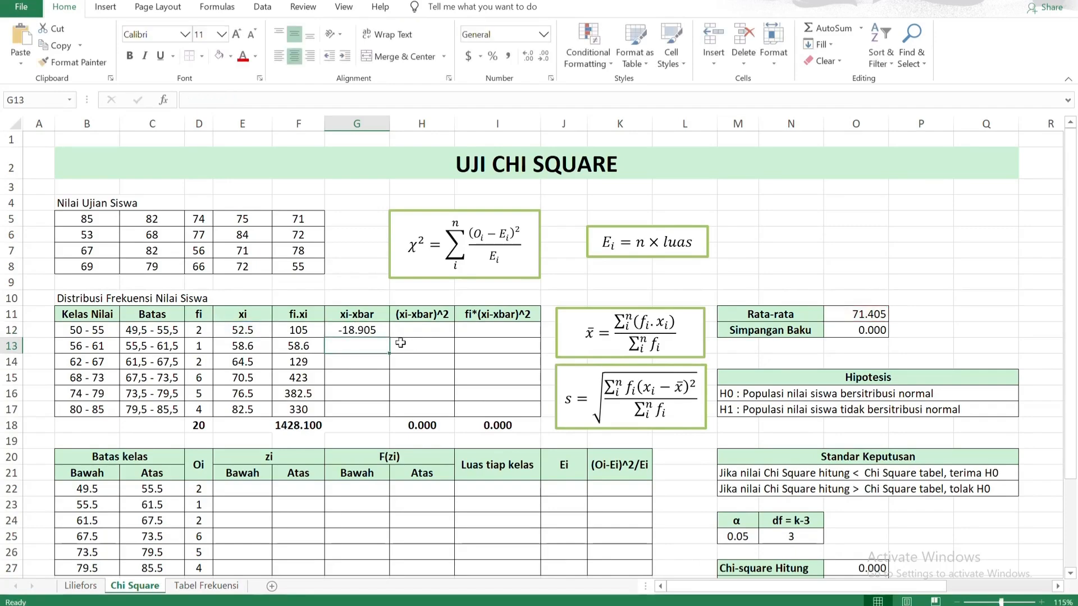
click(374, 331)
double_click(390, 338)
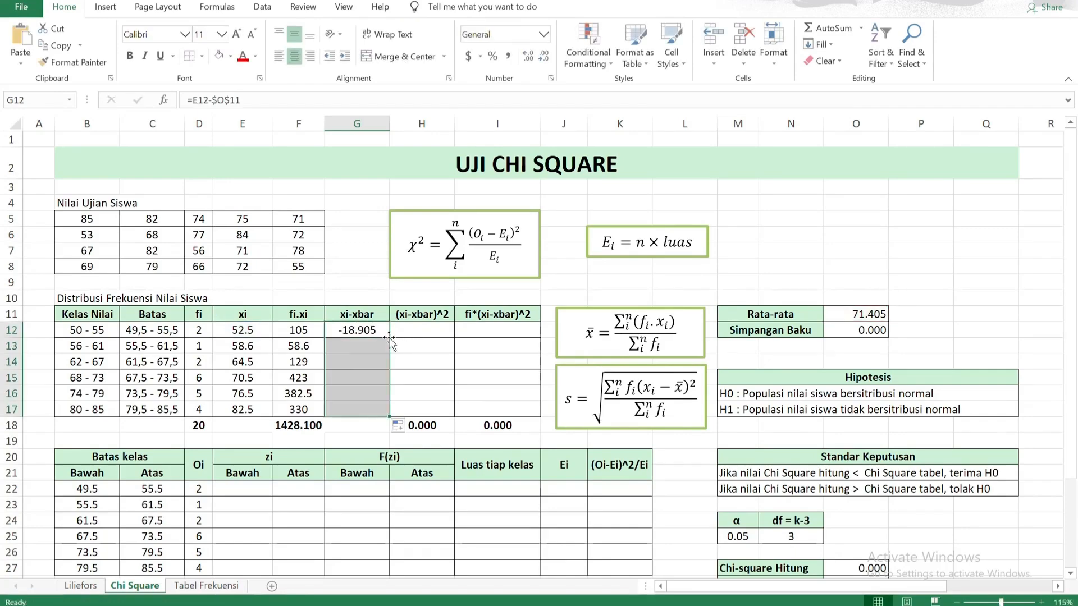
Calculate (xi-xbar)^2 in H12 with =G12^2 and fill the formula down through H17.
click(437, 333)
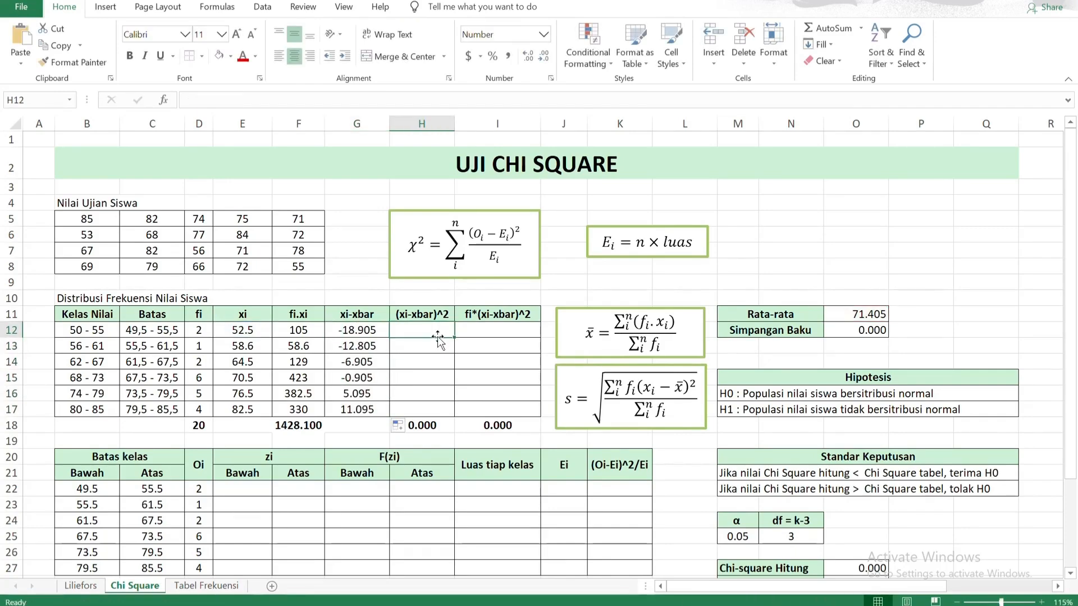
text(=)
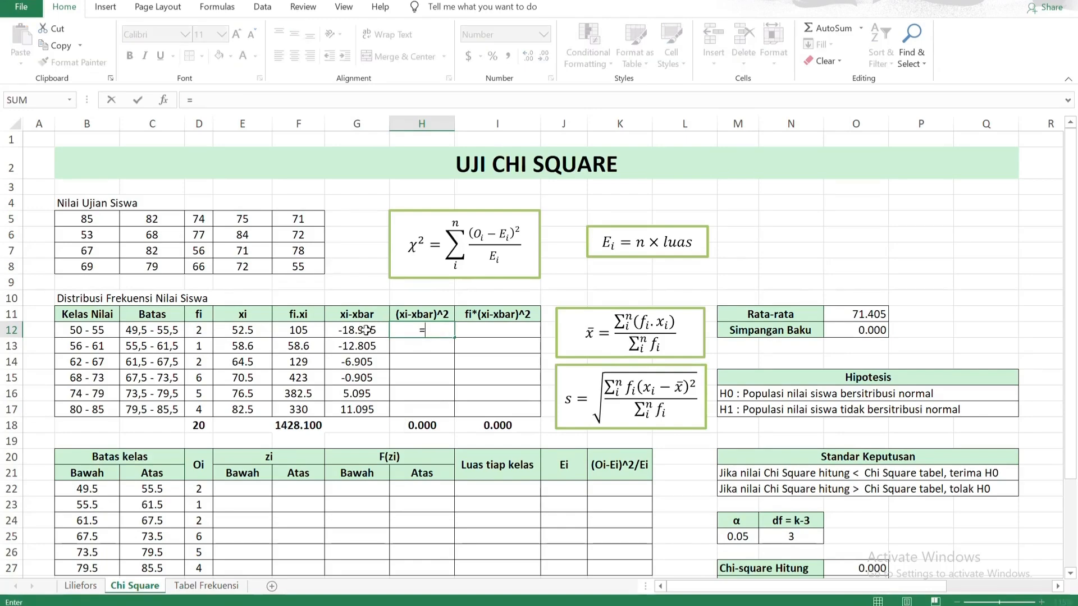
click(364, 328)
text(^2)
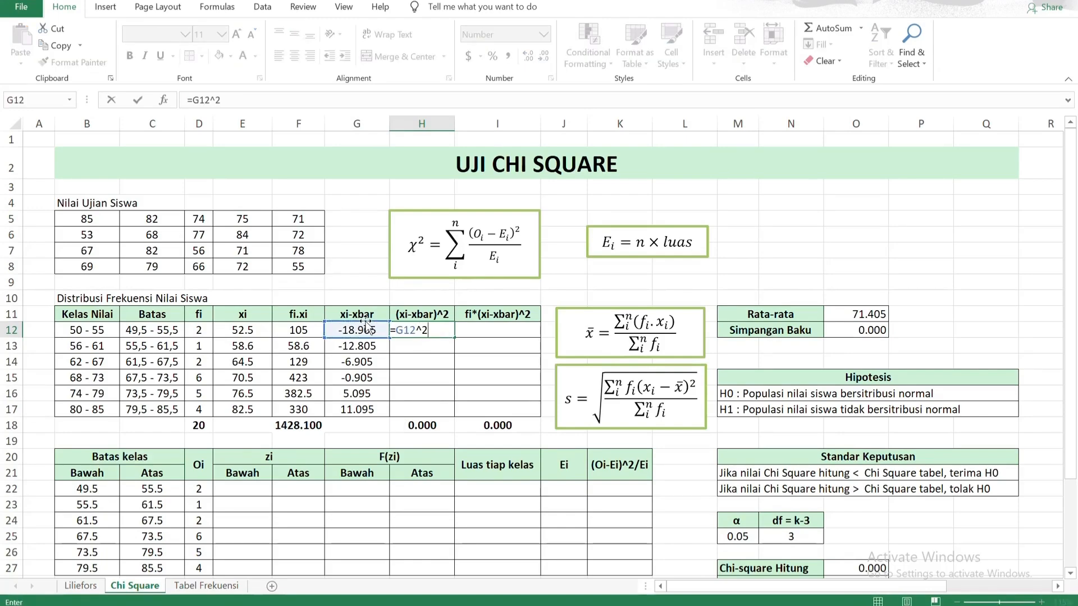
key(Return)
click(440, 331)
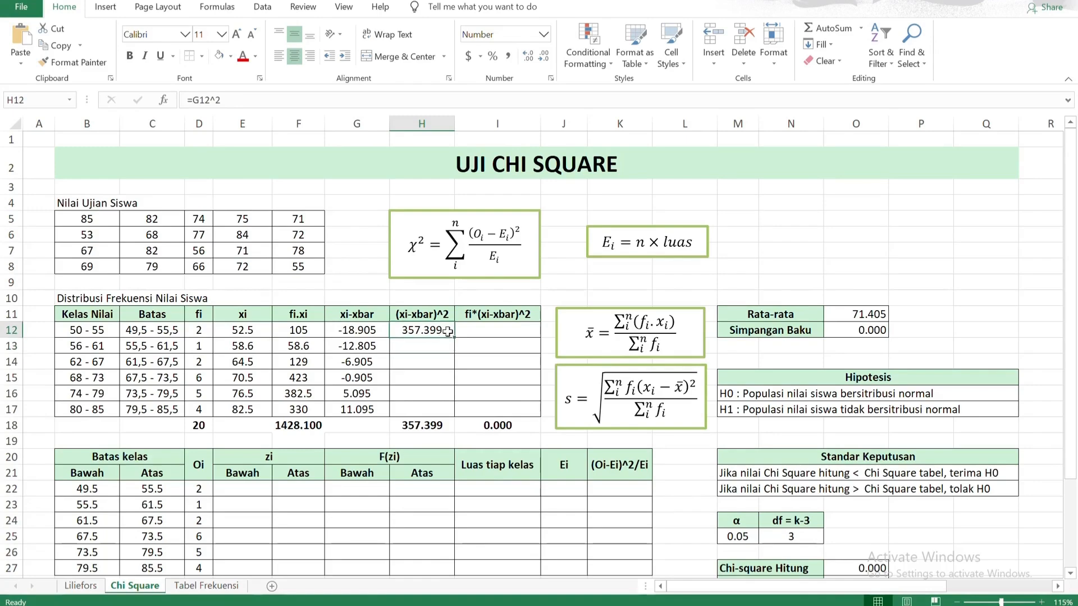
drag(452, 335, 452, 413)
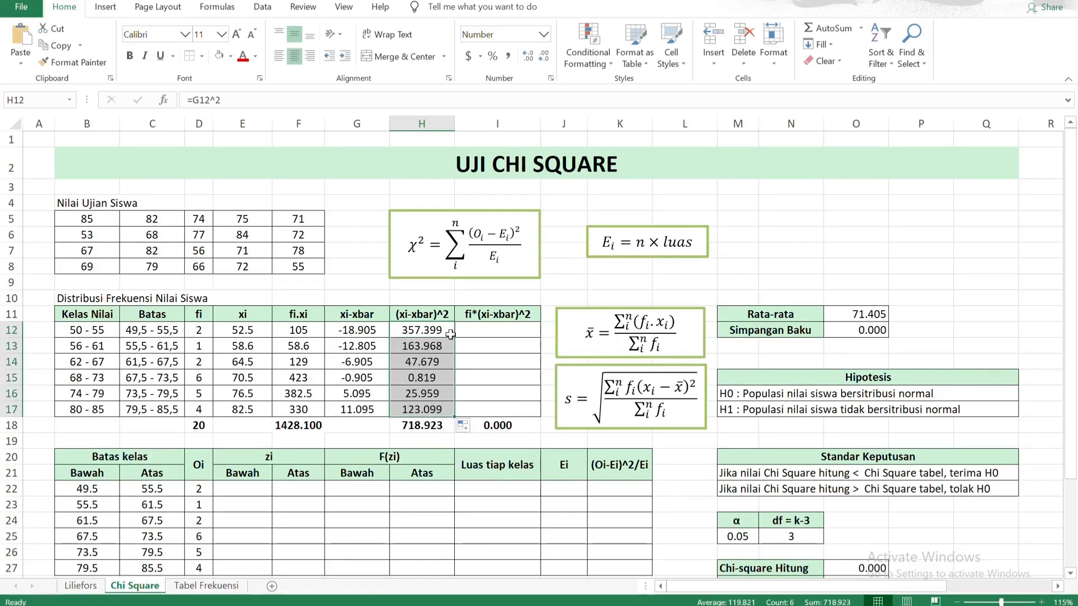
Calculate fi*(xi-xbar)^2 in I12 with =D12*H12 and fill the formula down through I17.
click(487, 333)
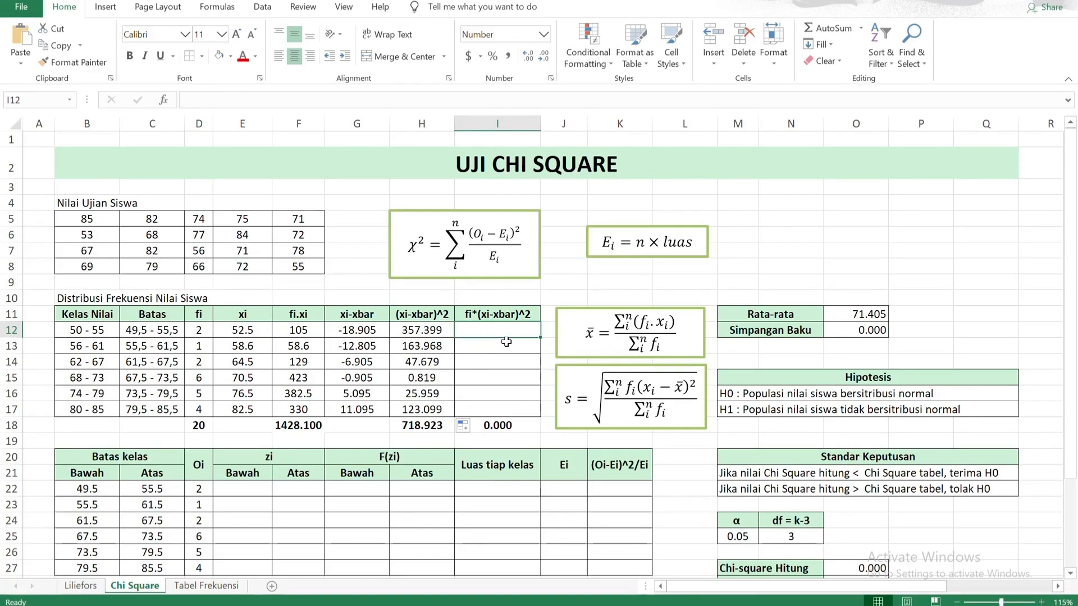
key(F2)
text(*)
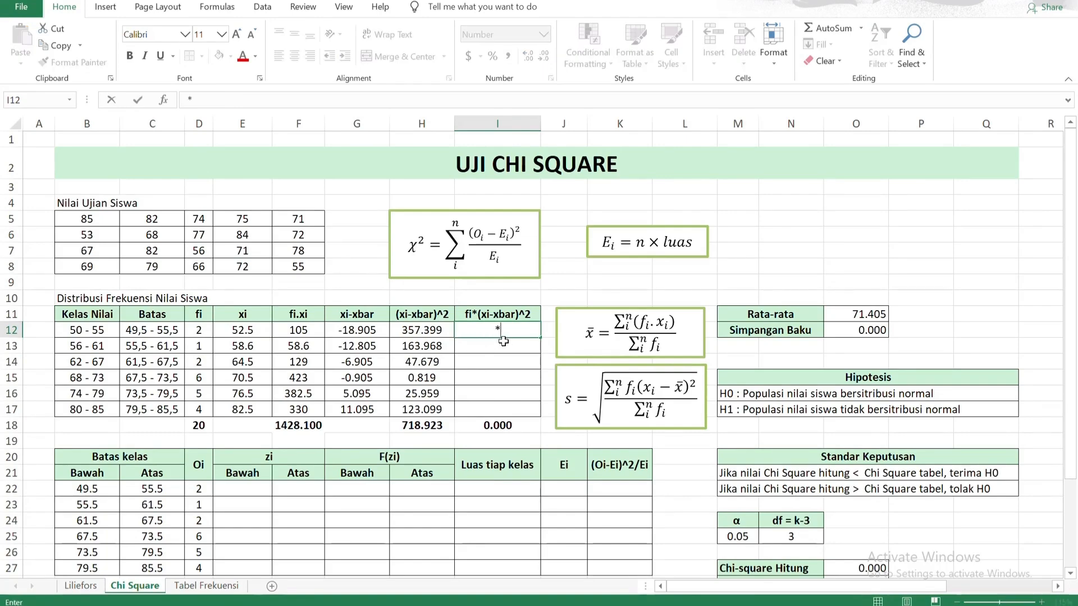
key(BackSpace)
text(=)
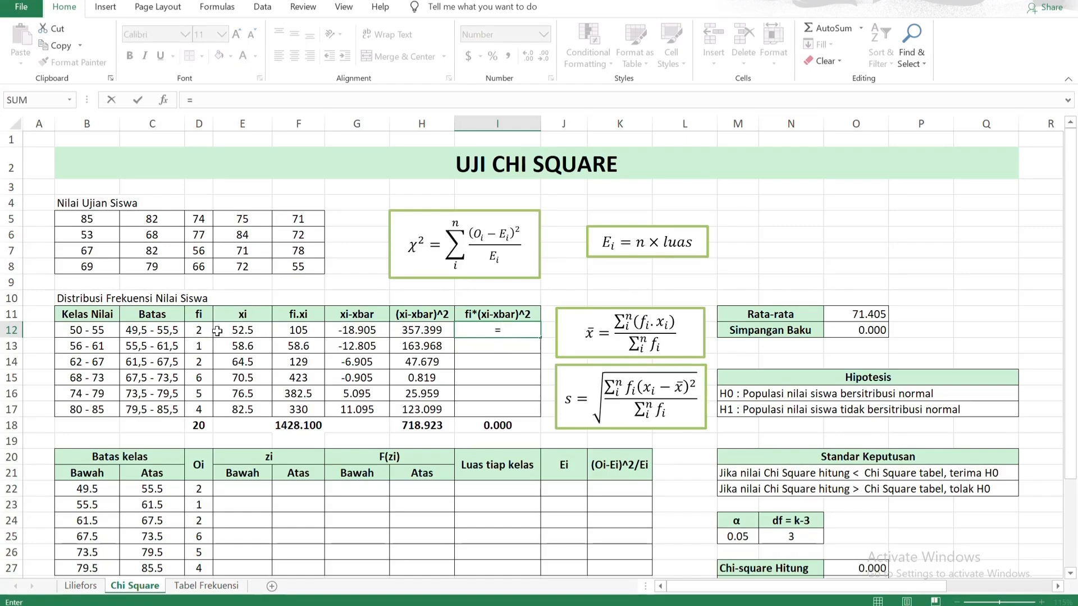
click(202, 330)
text(*)
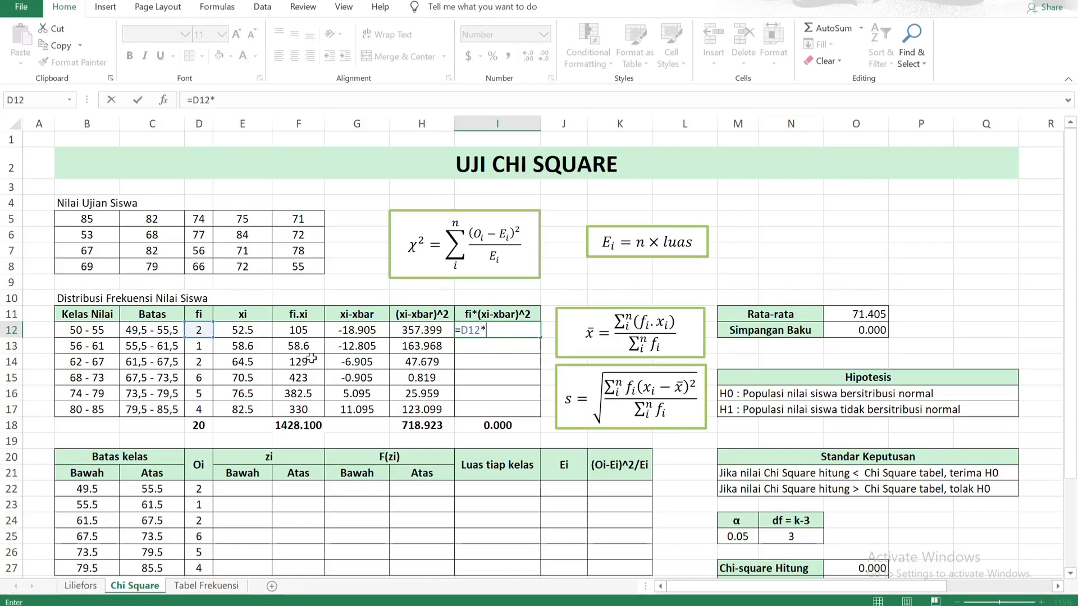
click(406, 333)
key(Return)
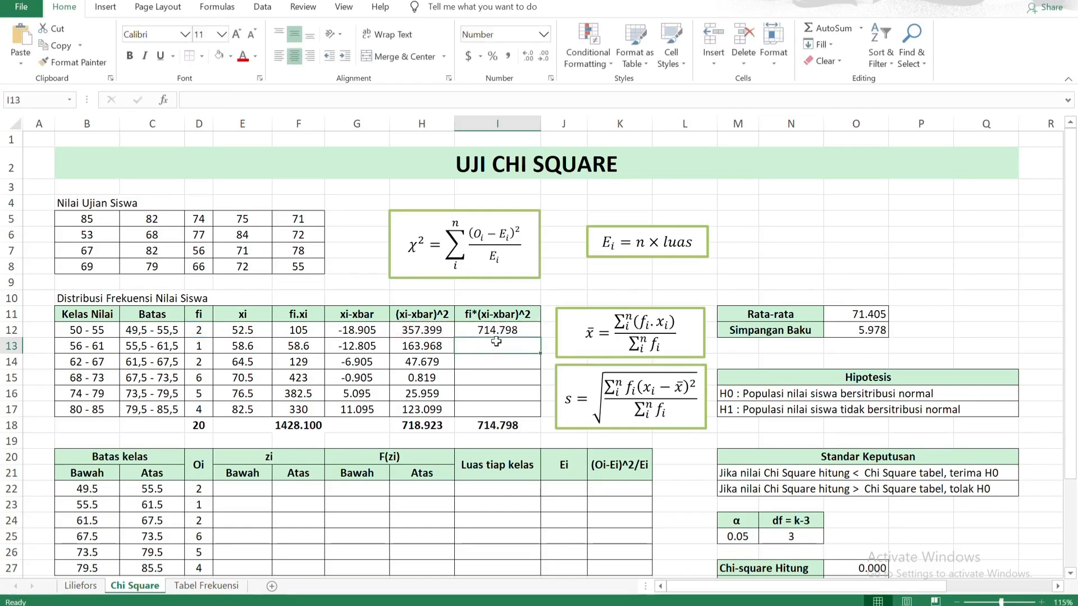
click(534, 331)
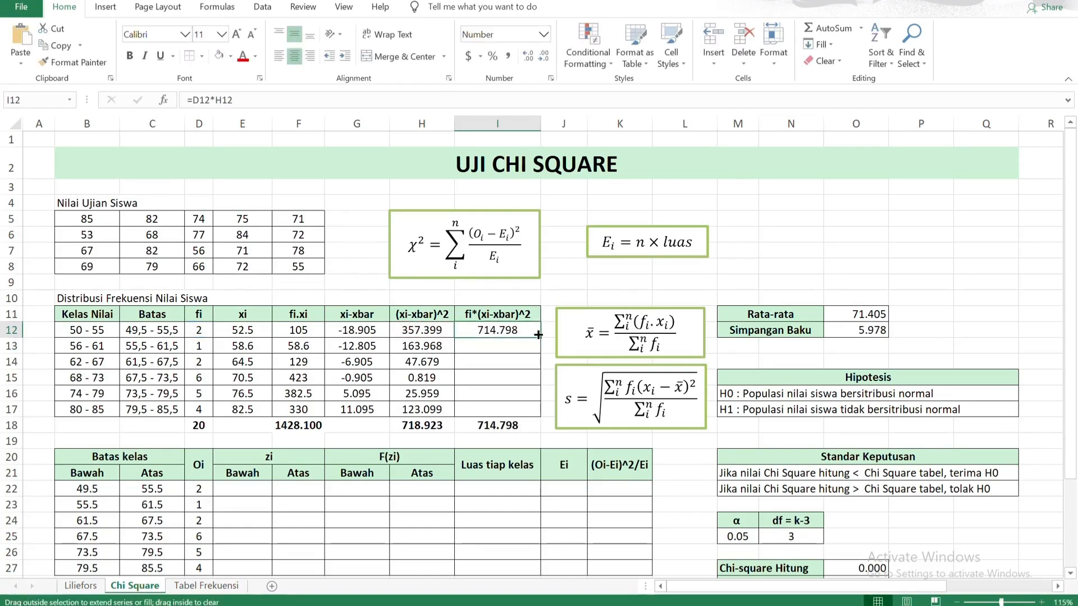
double_click(540, 336)
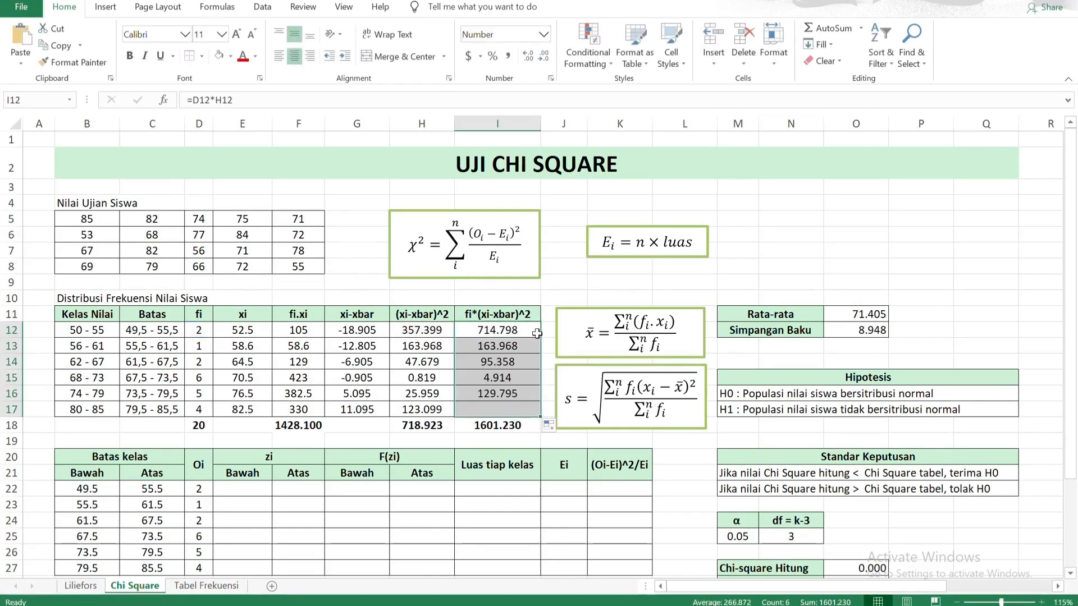
Replace the standard deviation (Simpangan Baku) formula in O12 with =SQRT(I18/20).
click(839, 329)
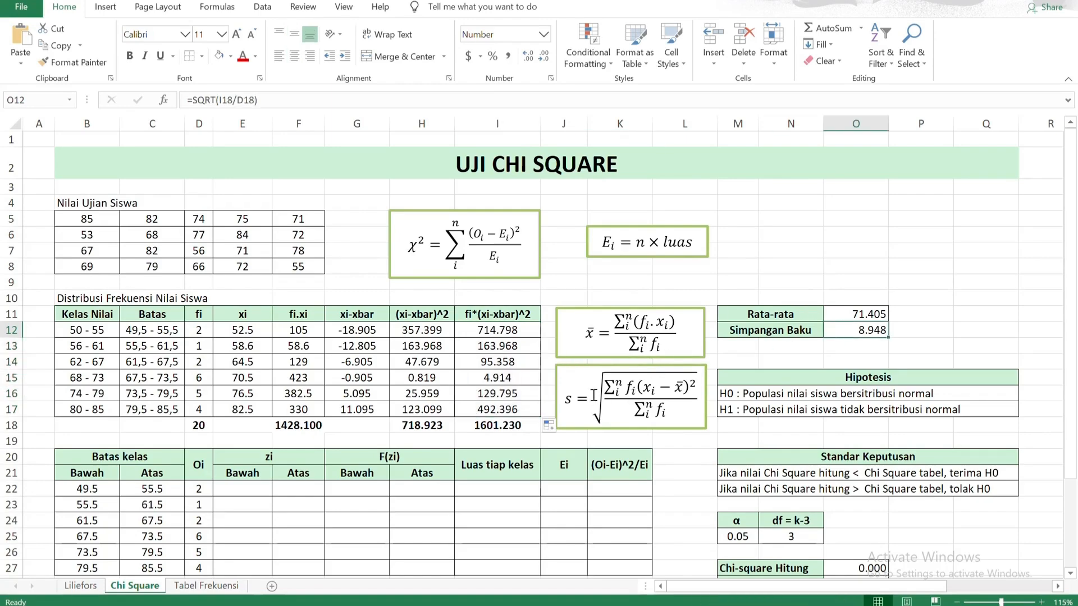
drag(257, 100, 181, 101)
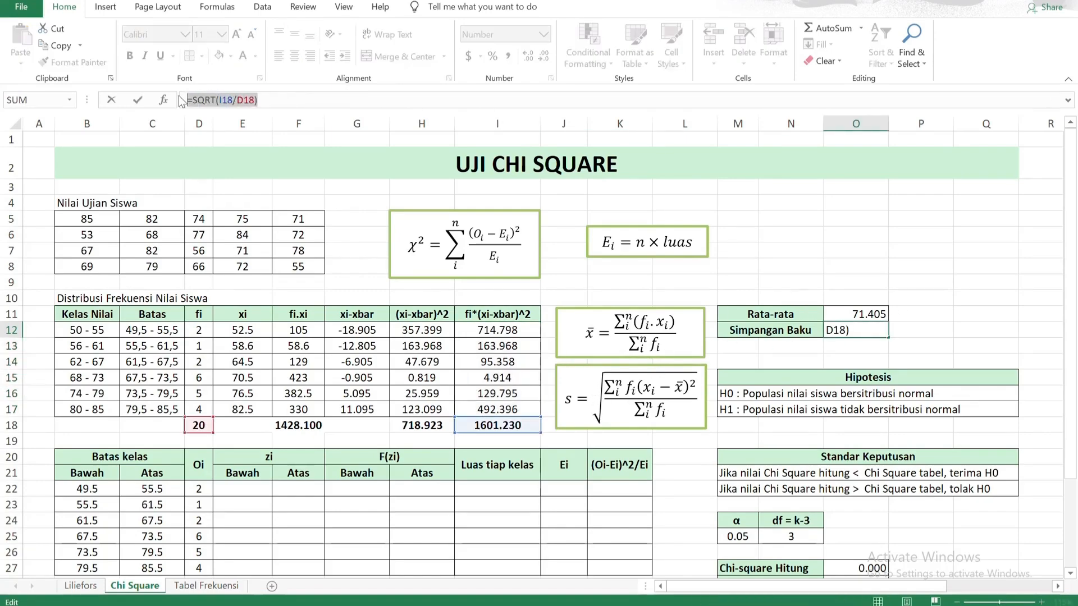
key(BackSpace)
text(=)
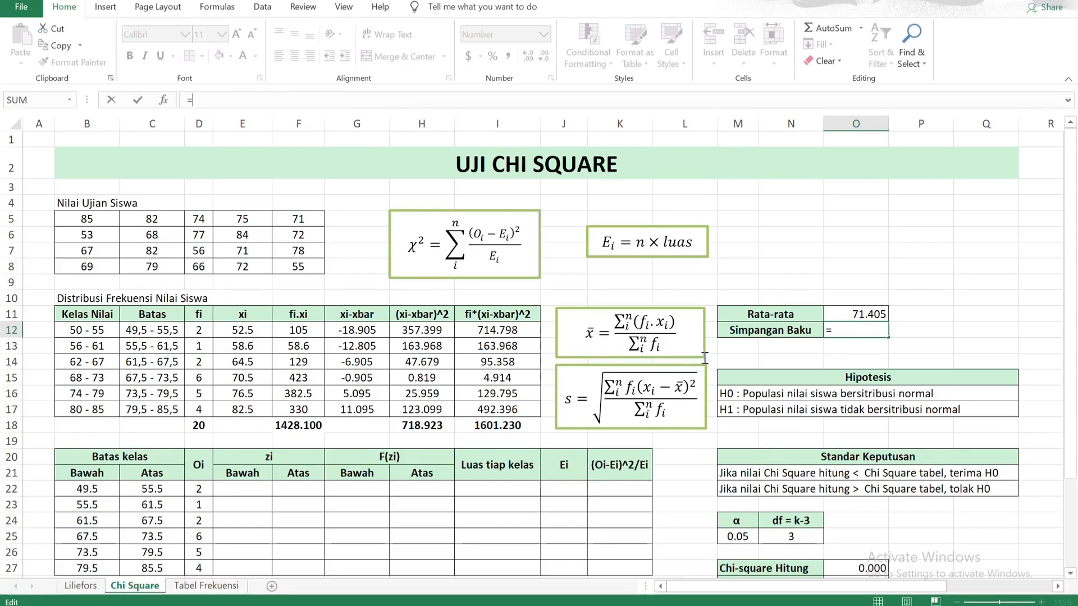
text(sqr)
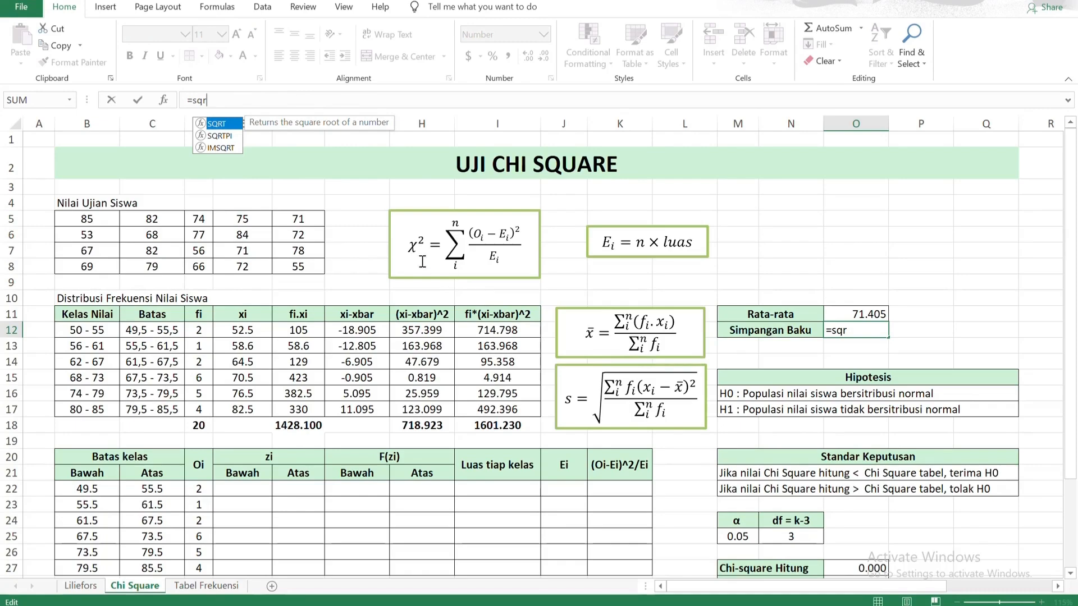
double_click(220, 125)
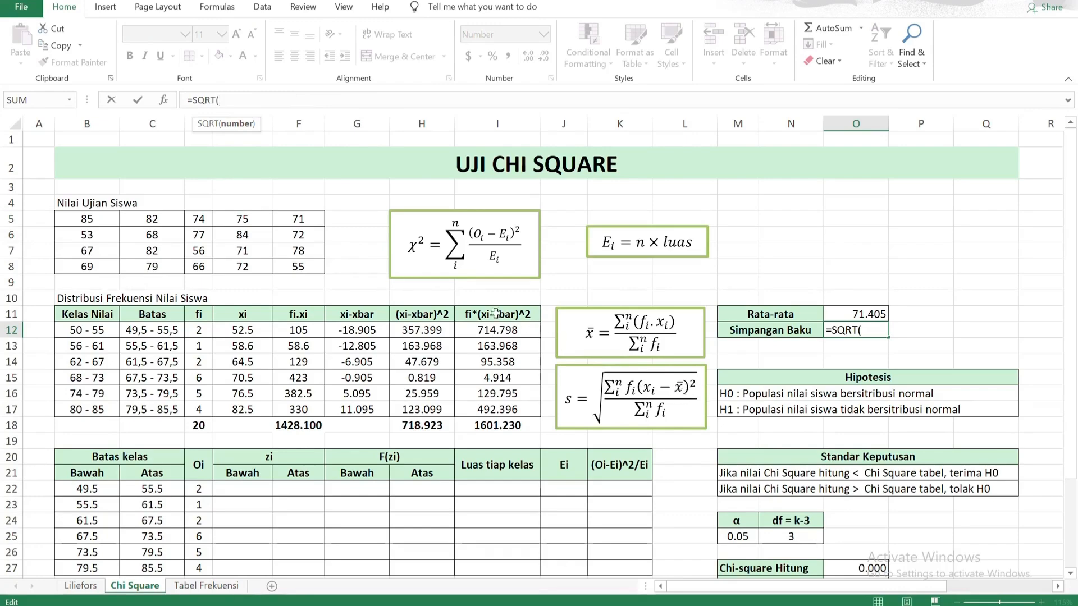
click(511, 427)
text(/)
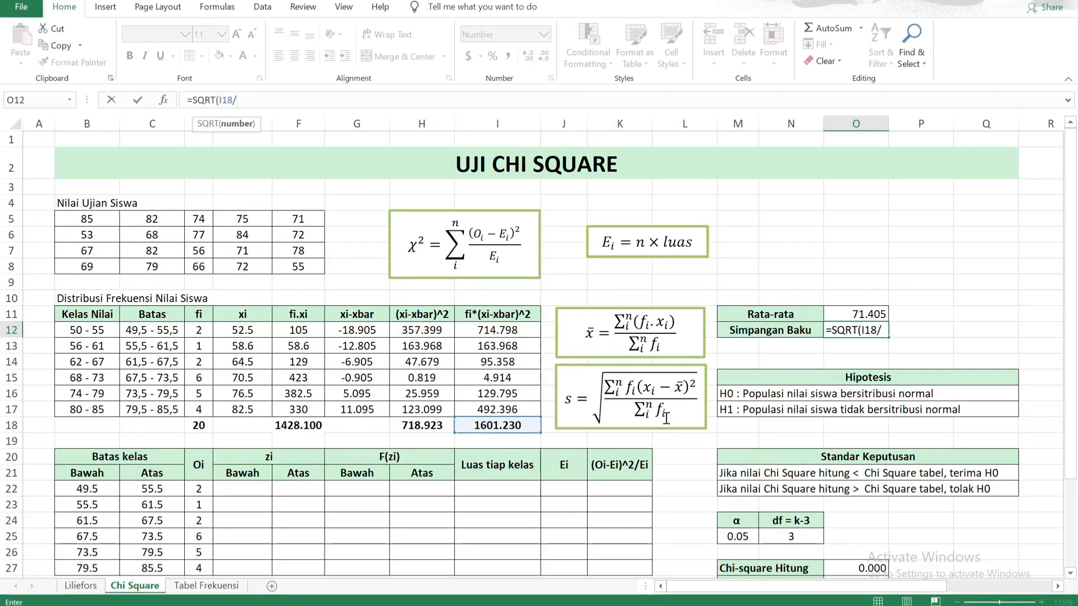
text(20))
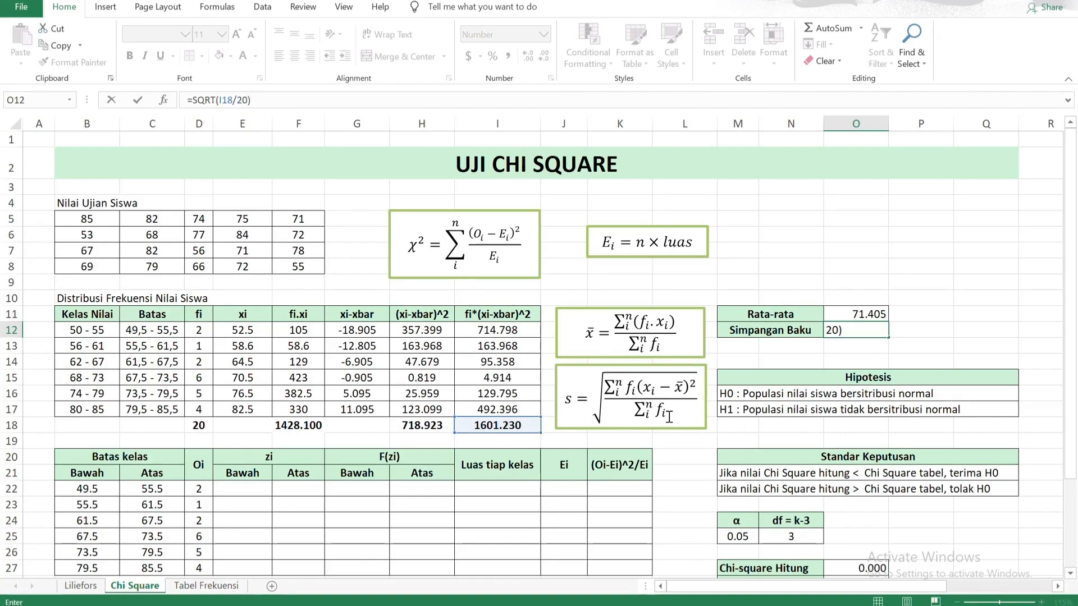
key(Return)
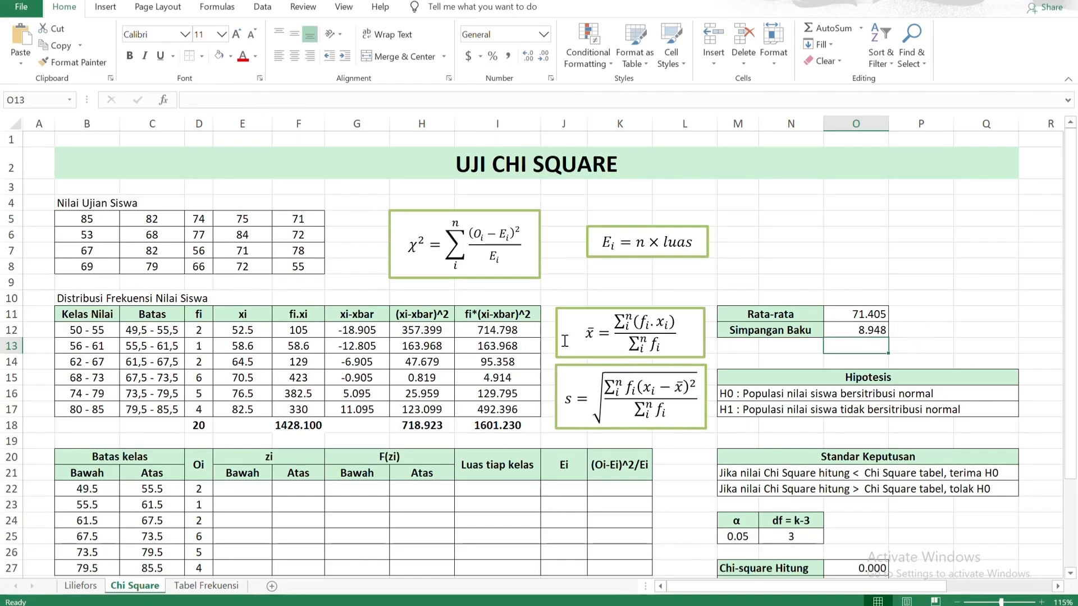
Copy the chi-square and Ei formula boxes to the area around G34, beneath the zi formula box.
scroll(387, 413, down, 2)
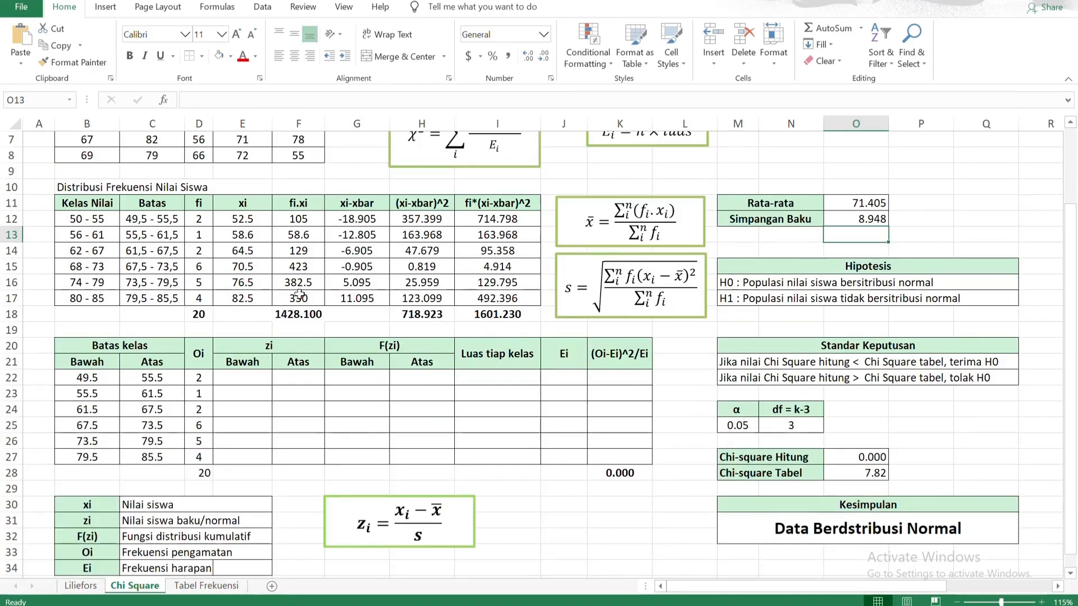
scroll(299, 294, up, 2)
scroll(393, 252, down, 1)
scroll(476, 204, up, 1)
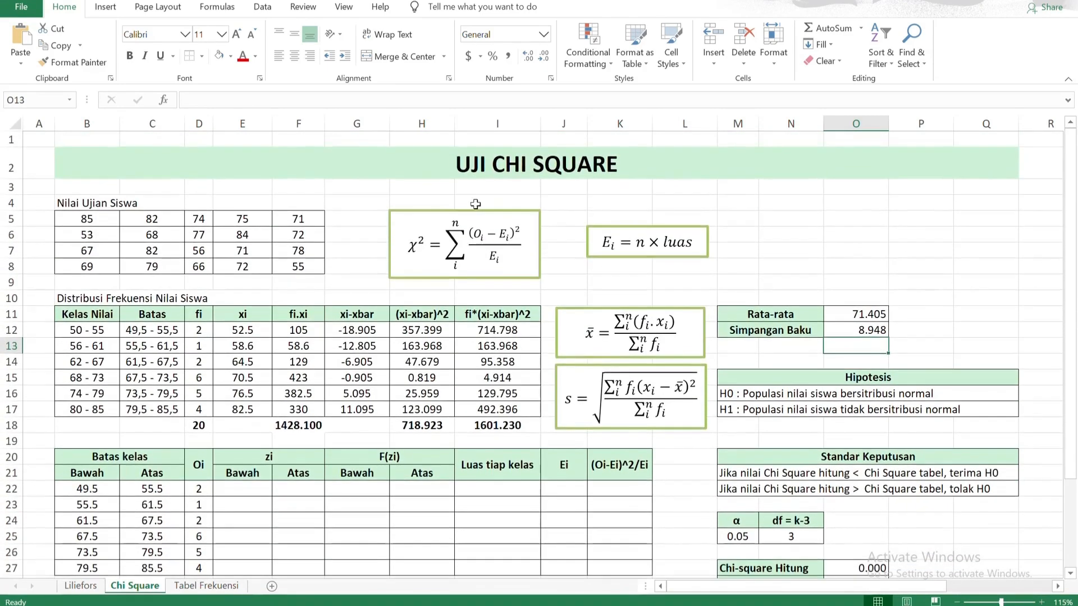
click(429, 212)
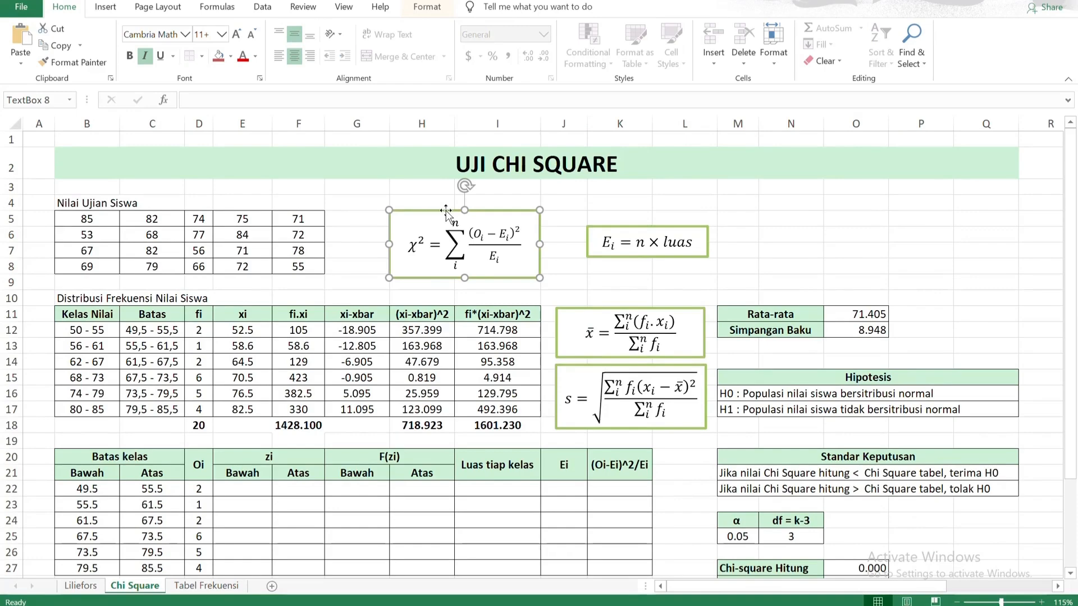
shift+click(611, 228)
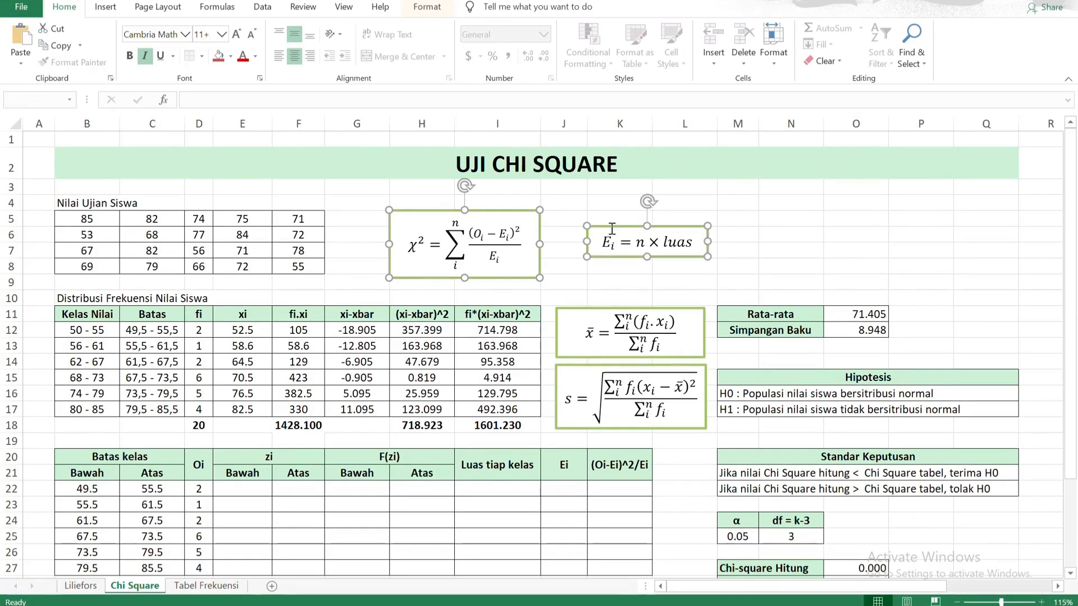
key(ctrl+x)
key(ctrl+z)
scroll(393, 273, down, 6)
click(331, 374)
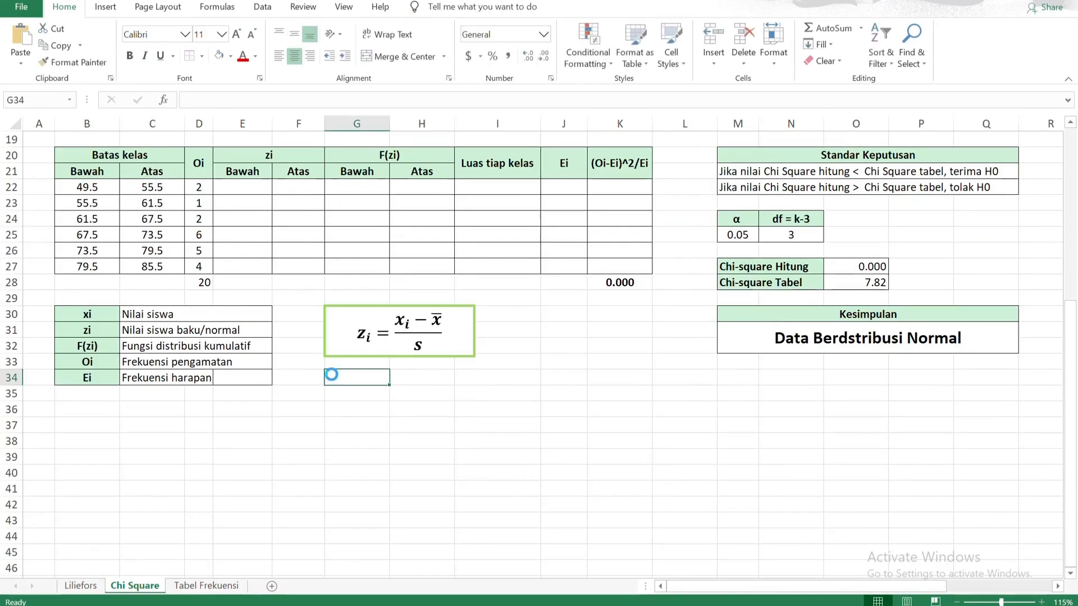
key(ctrl+v)
scroll(447, 311, up, 3)
scroll(447, 311, down, 2)
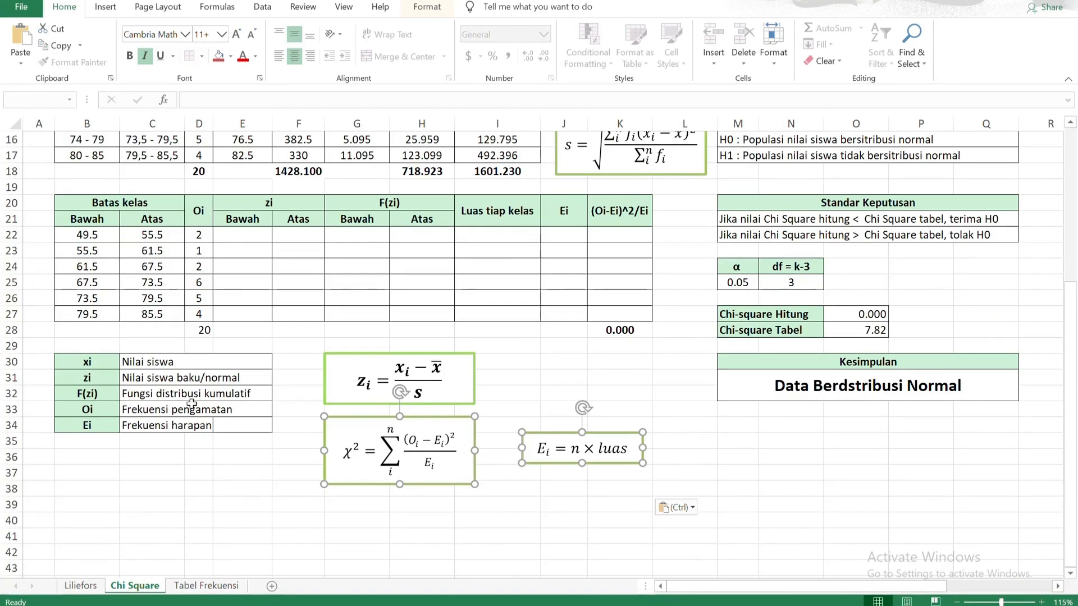
scroll(200, 357, up, 1)
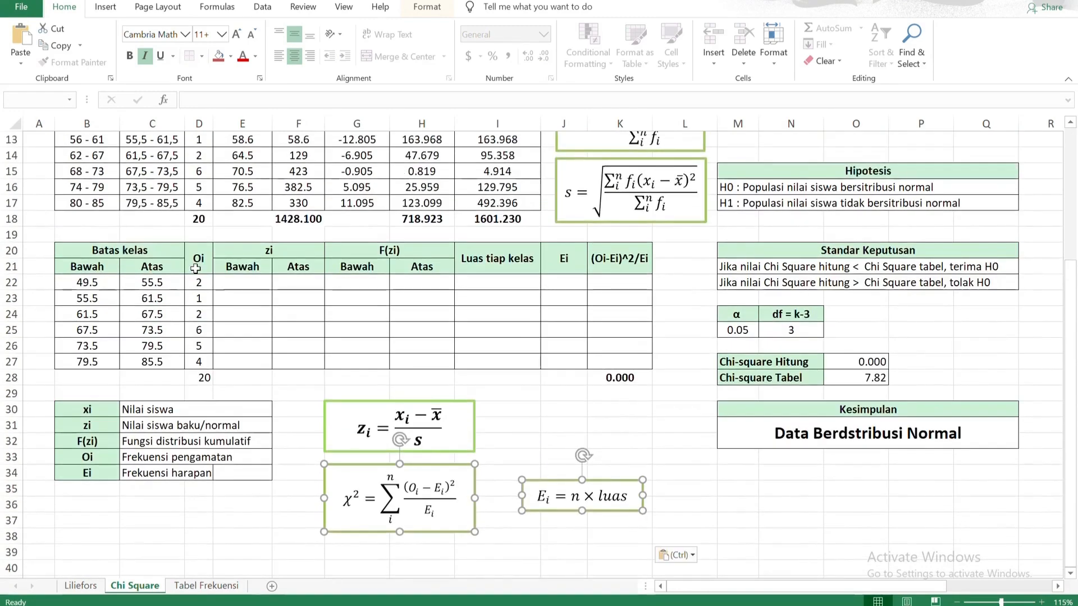
Examine the Oi total in D28 and the zi, F(zi), Luas tiap kelas and Ei columns of the class-limit table.
click(204, 379)
scroll(203, 379, up, 3)
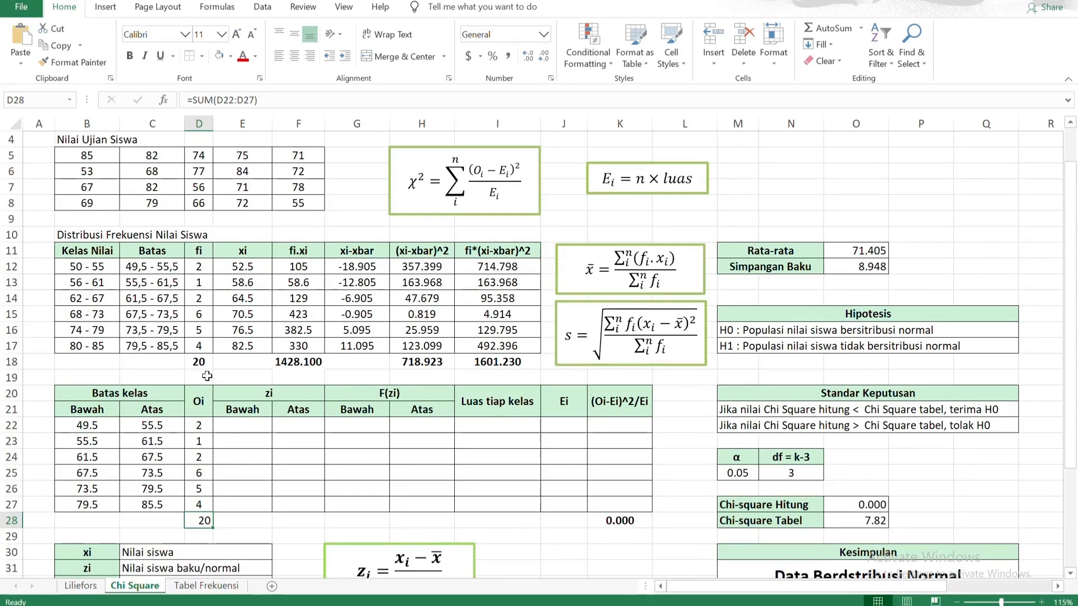
scroll(206, 490, down, 1)
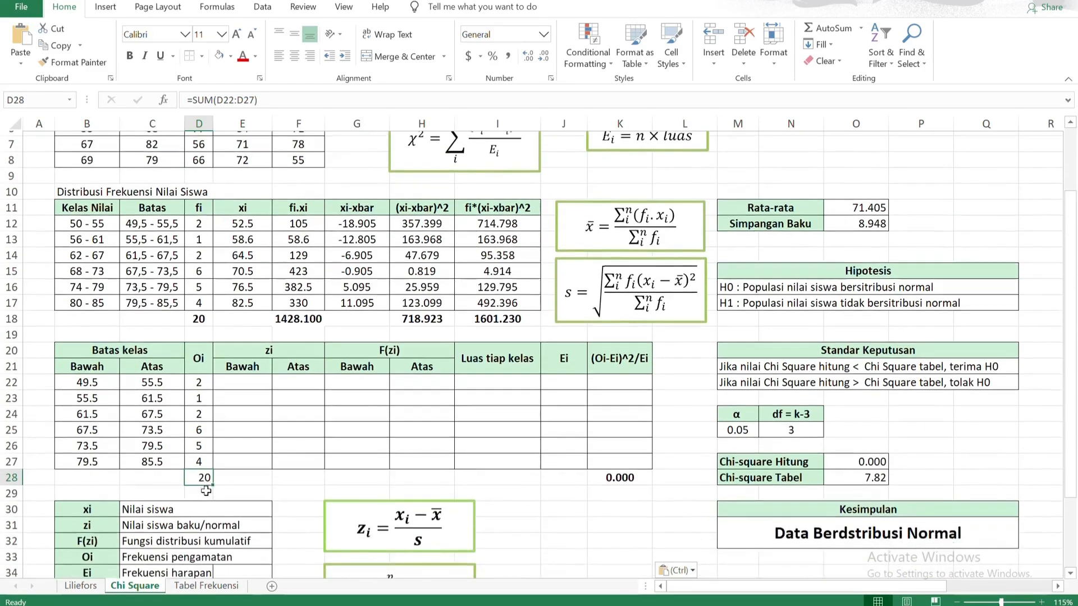
scroll(206, 491, down, 2)
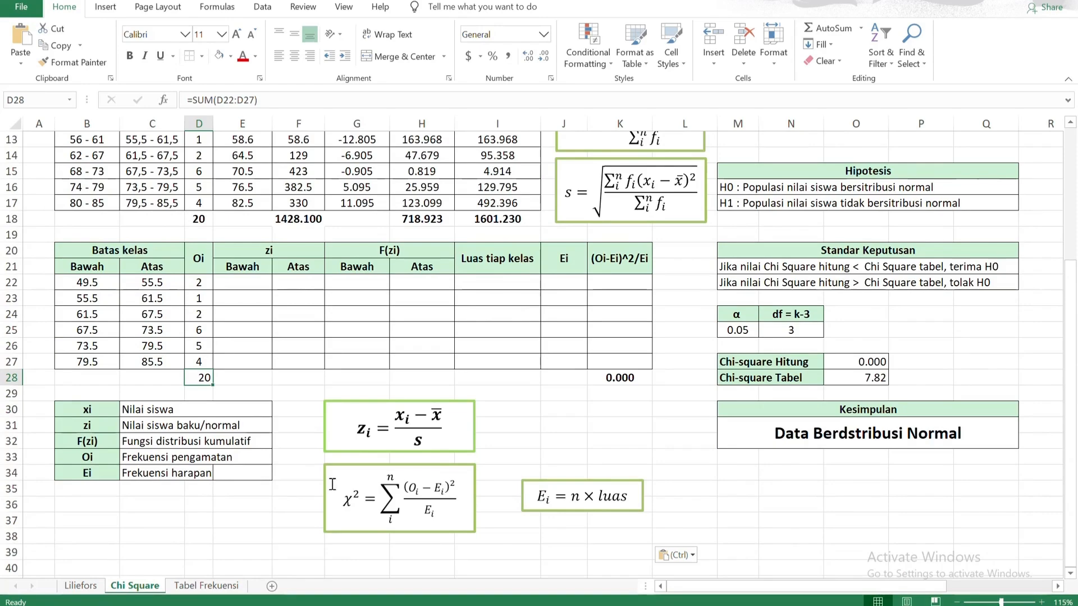
scroll(450, 345, up, 1)
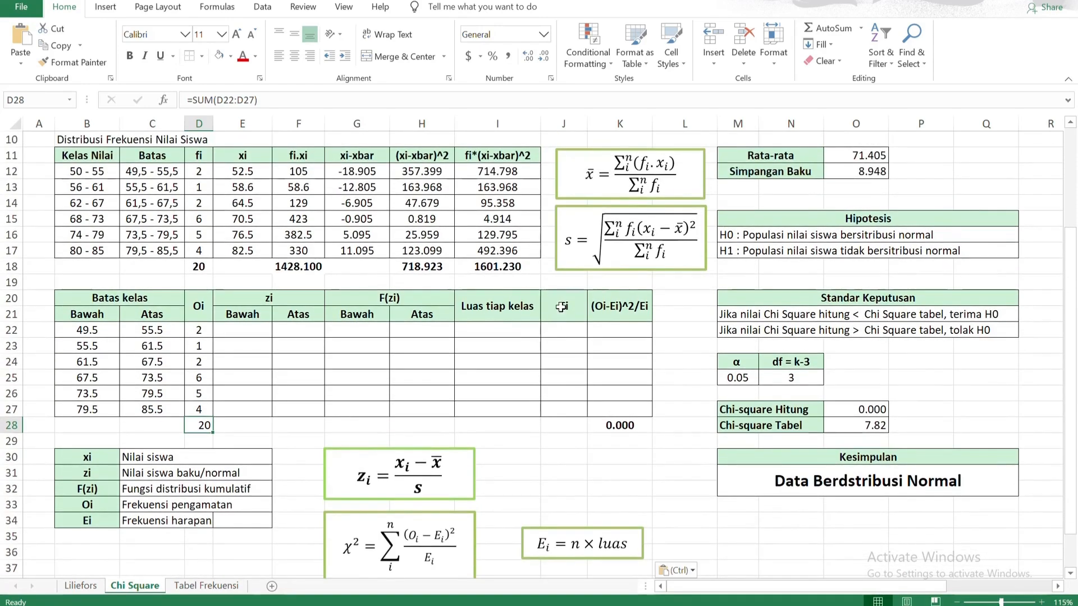
drag(561, 307, 561, 408)
click(496, 314)
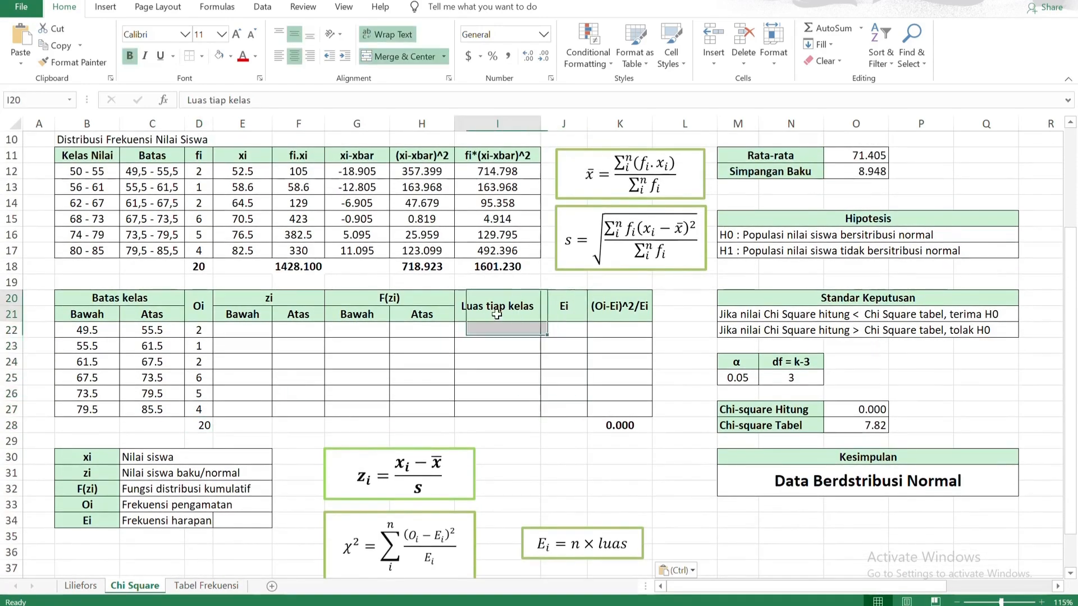
drag(497, 314, 242, 315)
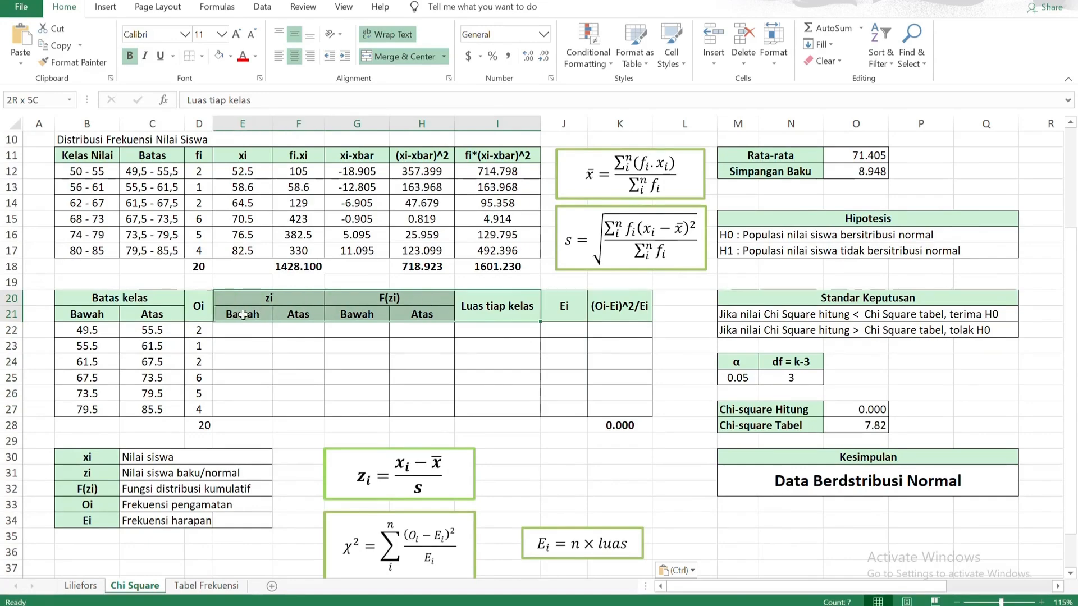
Calculate the lower-limit zi (Bawah) in E22 with =(B22-$O$11)/$O$12 and fill the formula down through E27.
click(247, 329)
scroll(253, 337, up, 1)
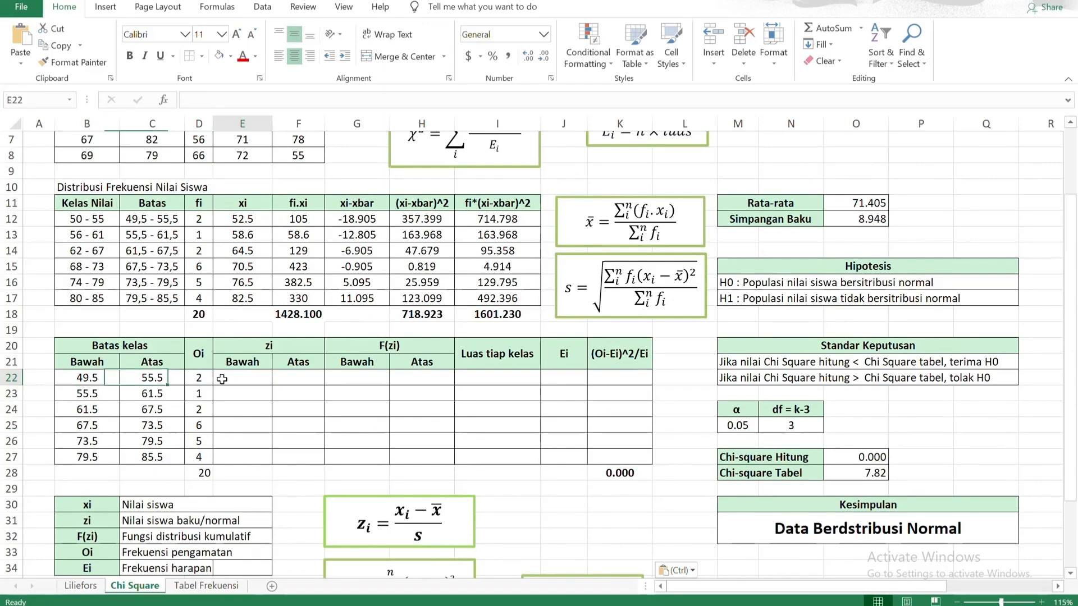
scroll(358, 373, up, 1)
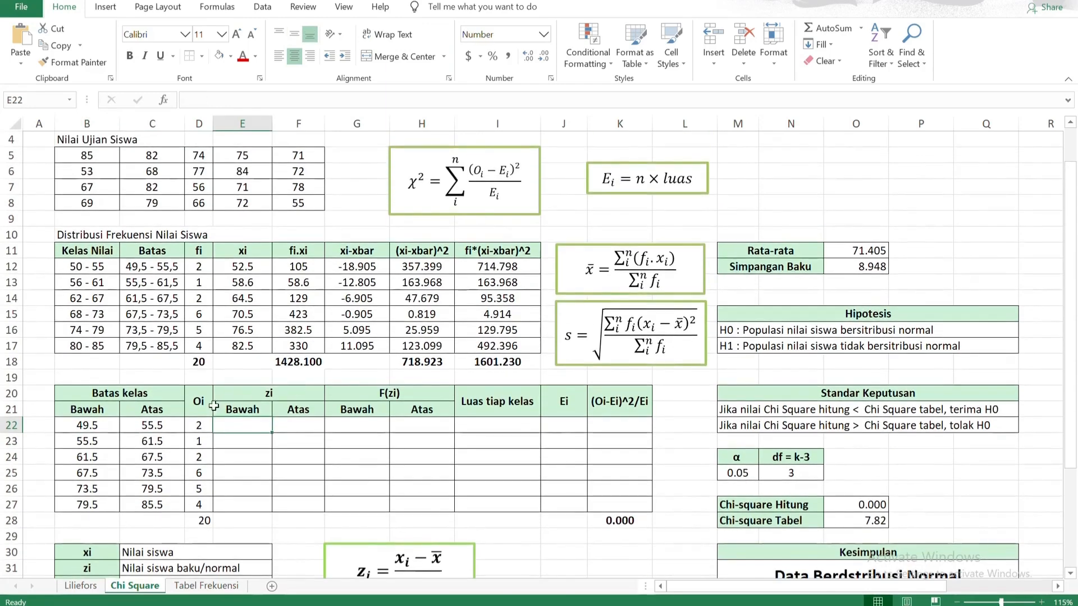
scroll(270, 389, down, 1)
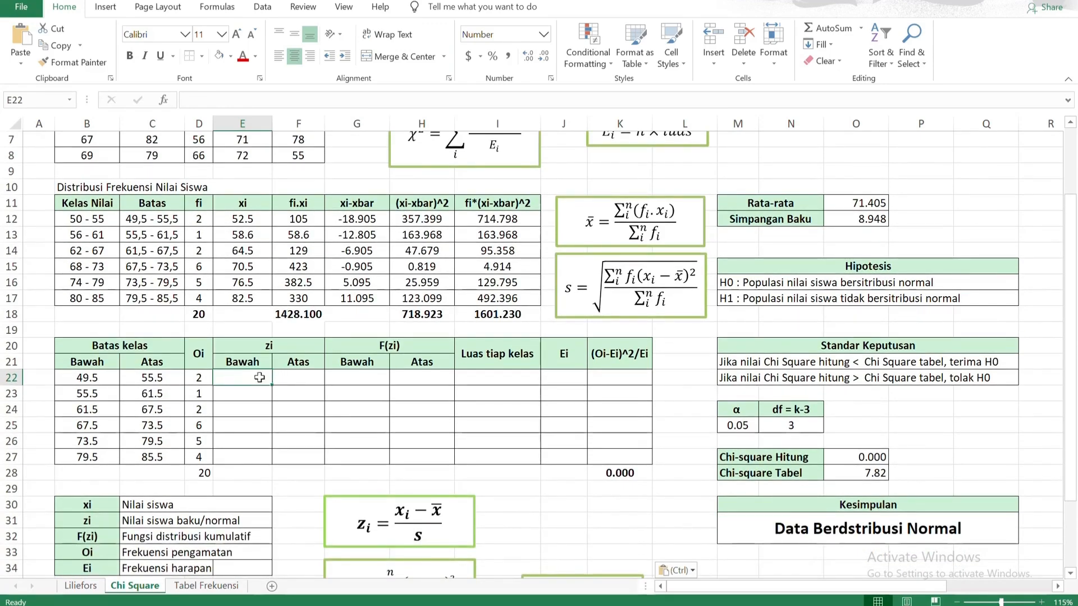
scroll(315, 398, down, 1)
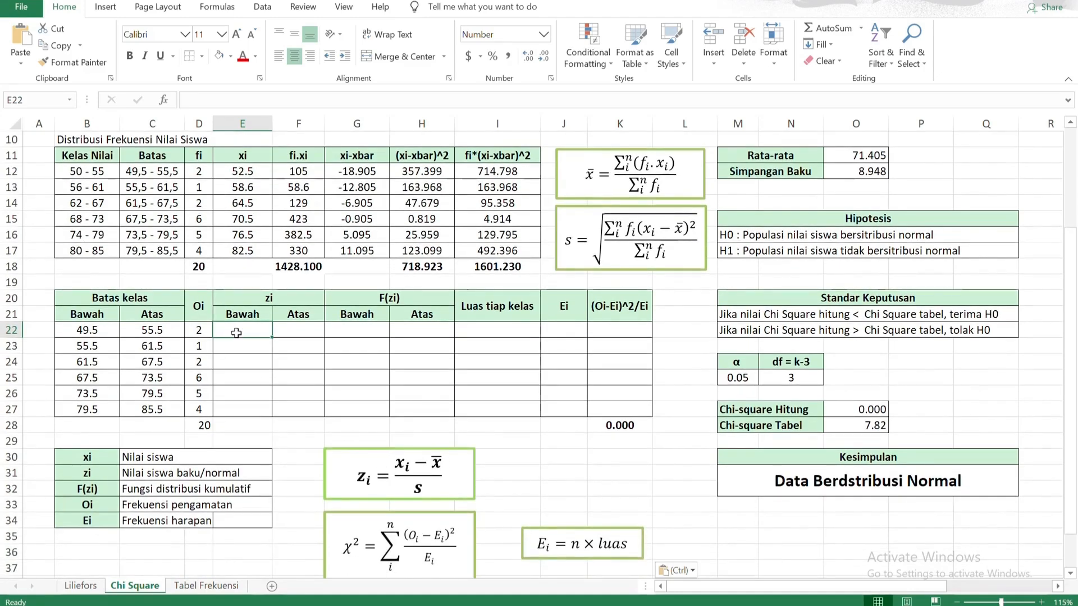
text(=)
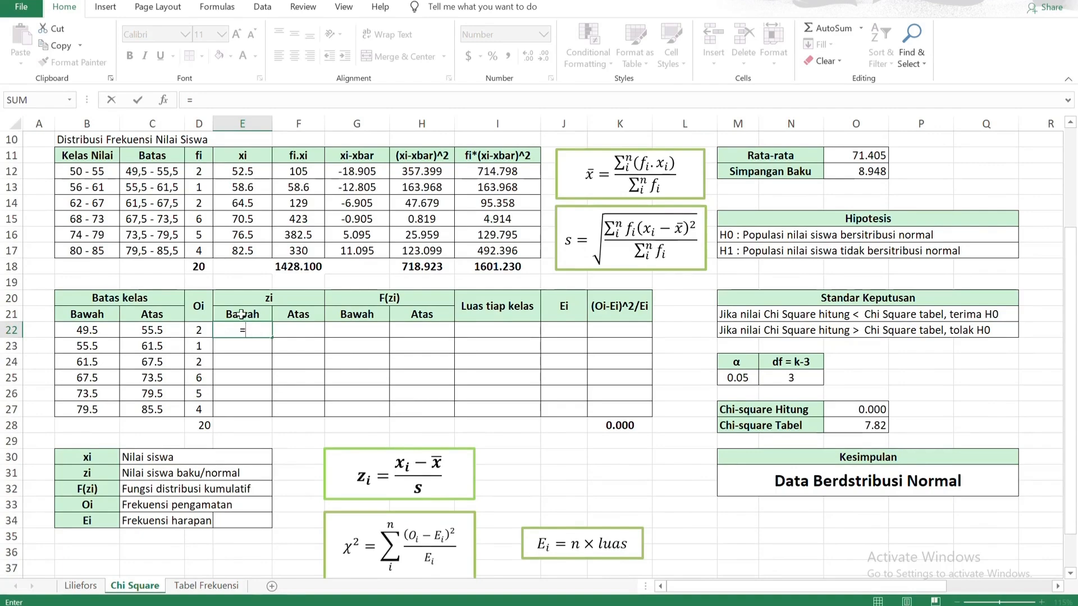
click(80, 331)
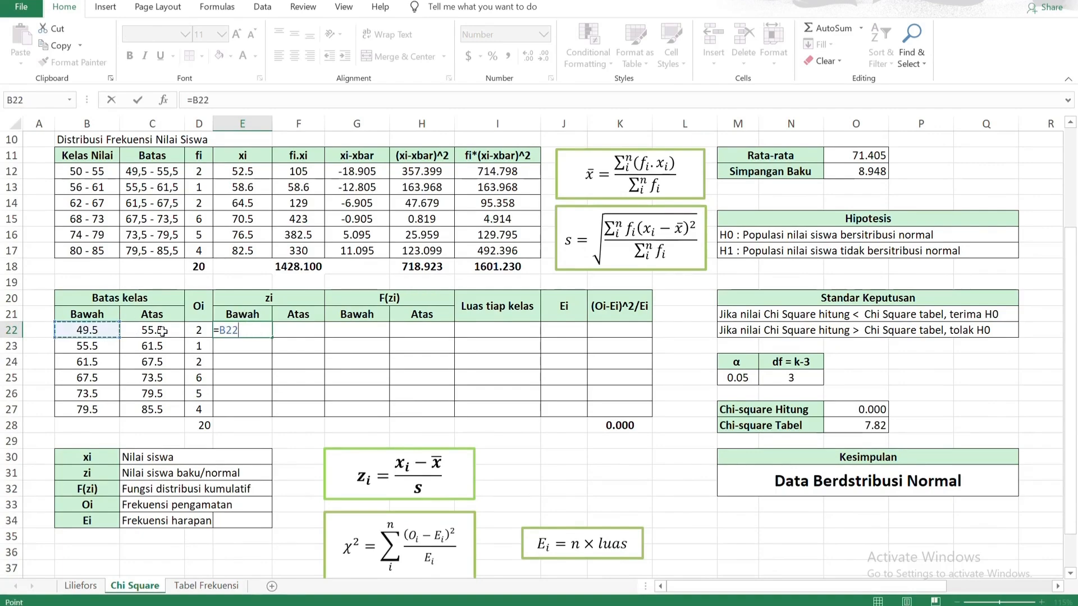
key(Left)
key(BackSpace)
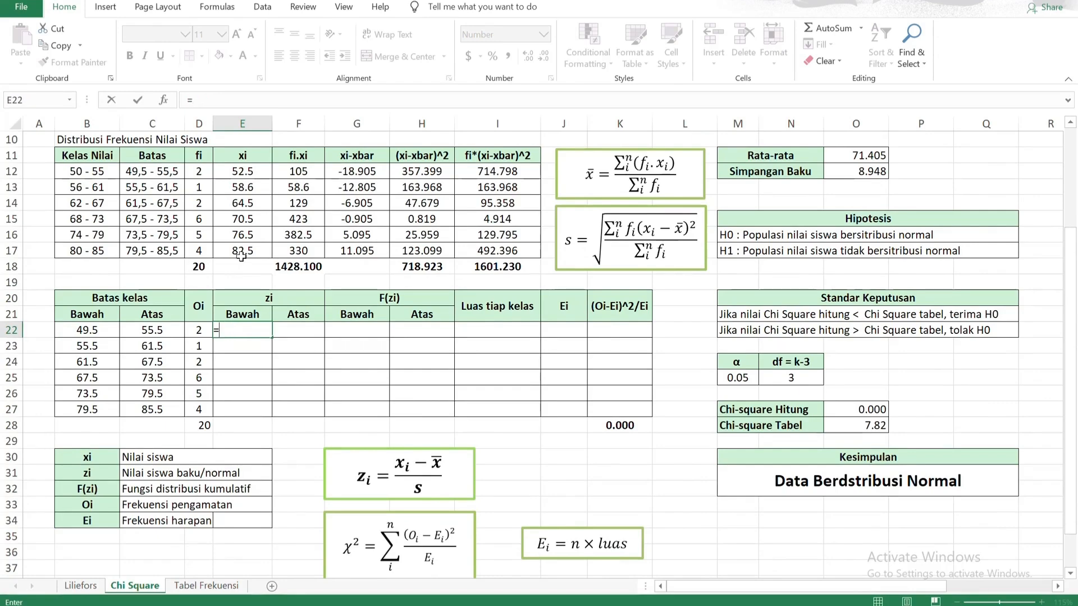
click(97, 330)
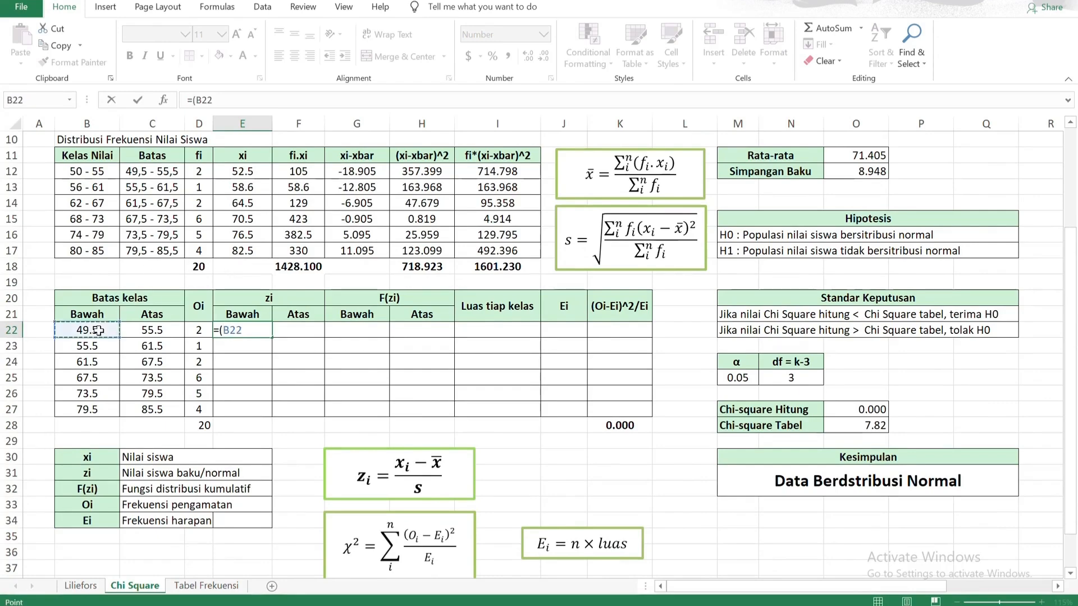
text(-)
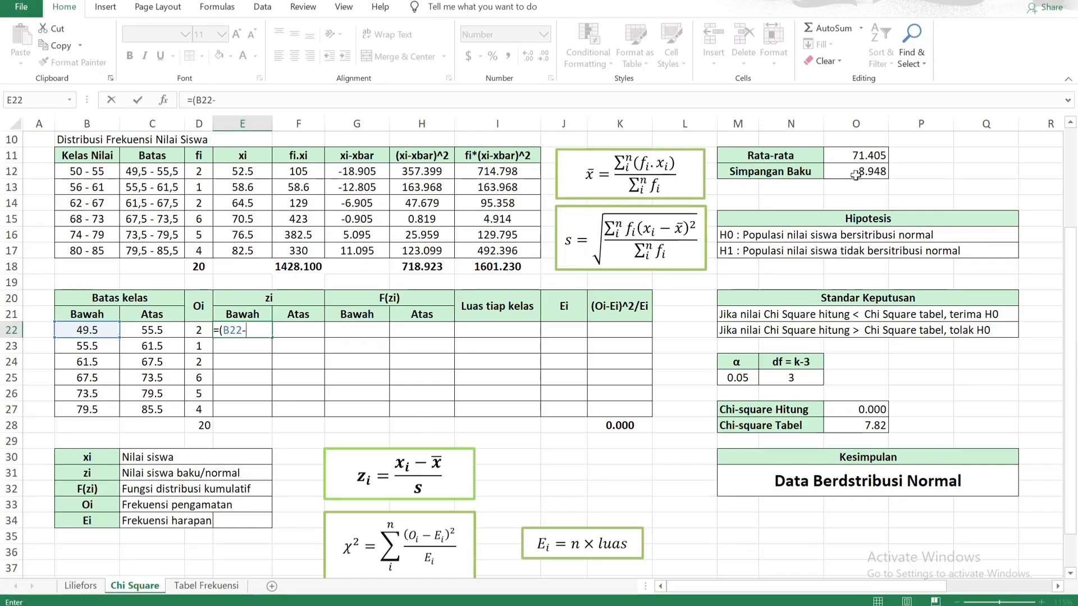
click(859, 156)
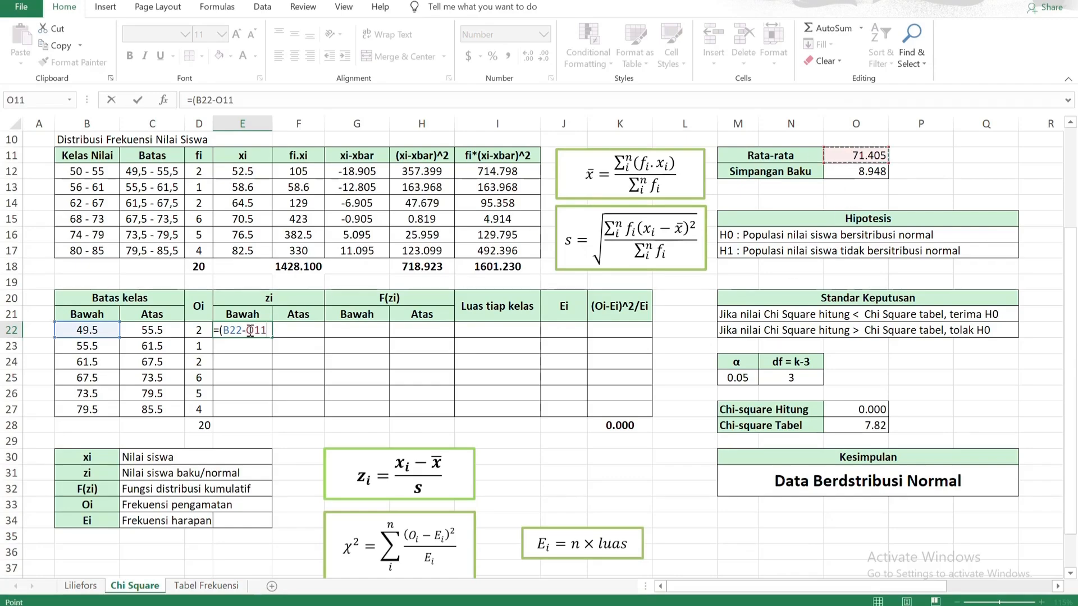
drag(246, 332, 269, 339)
key(F4)
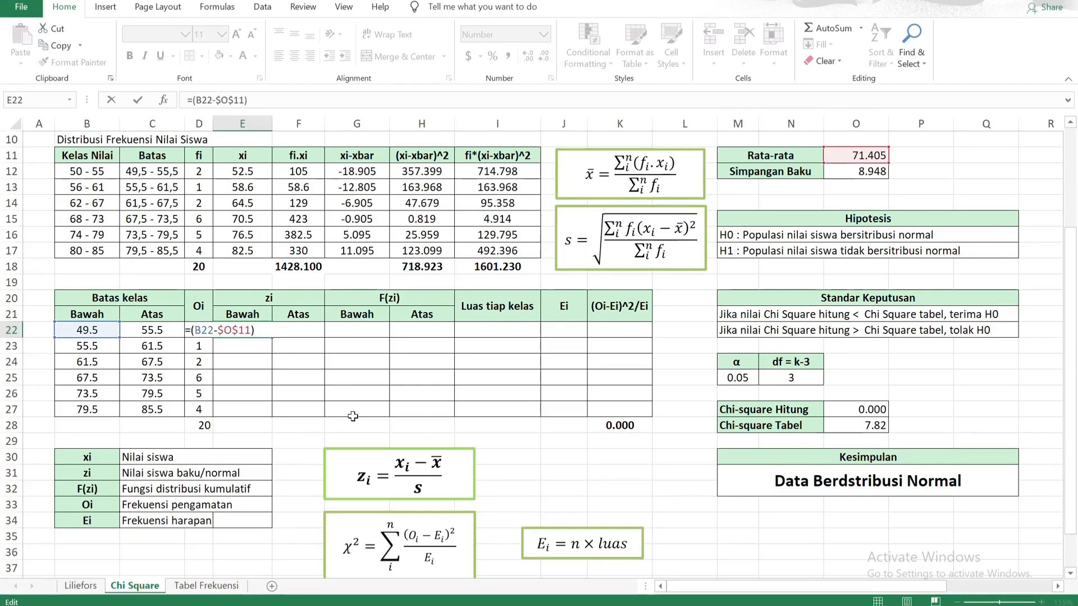
click(871, 173)
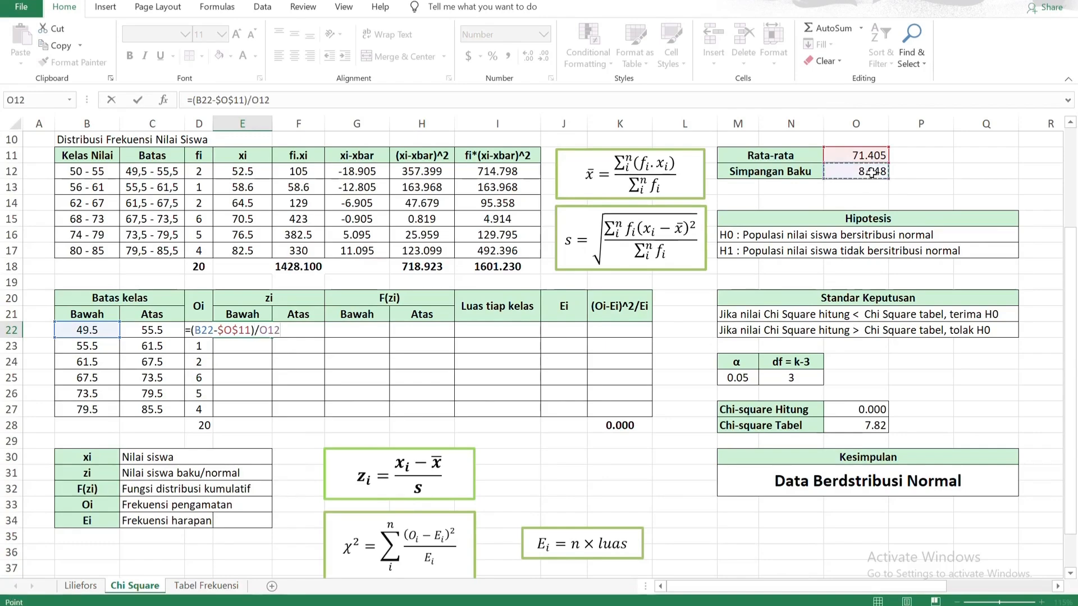
click(268, 100)
key(F4)
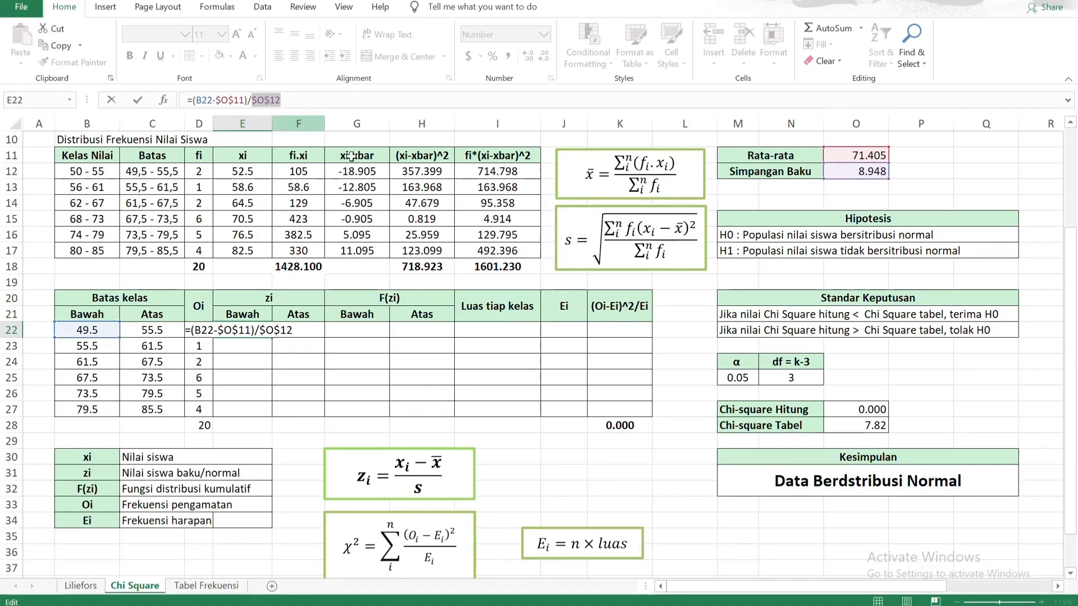
key(ctrl+Return)
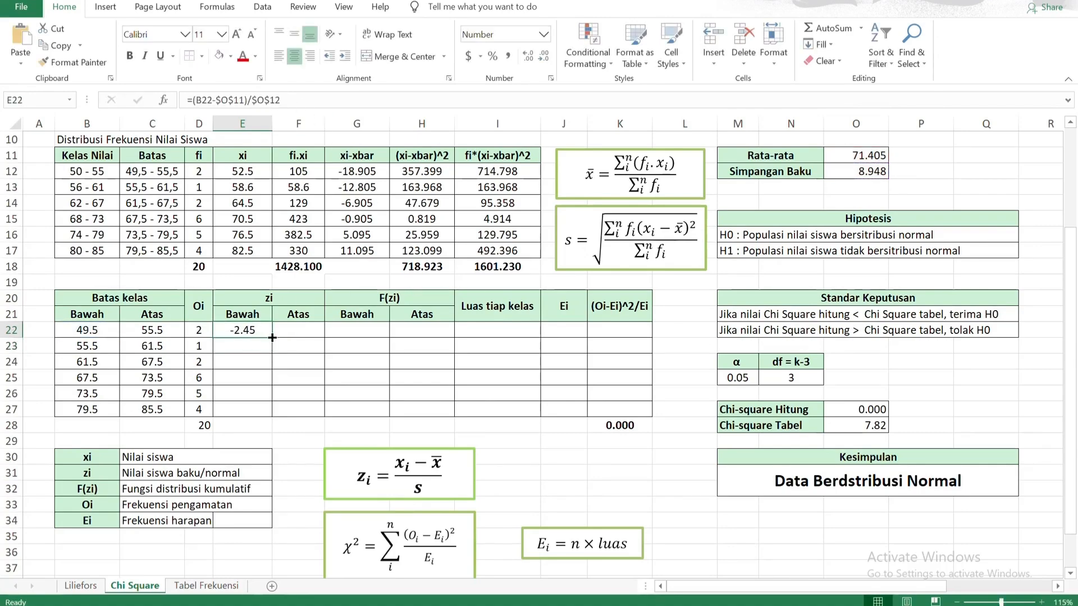
double_click(272, 337)
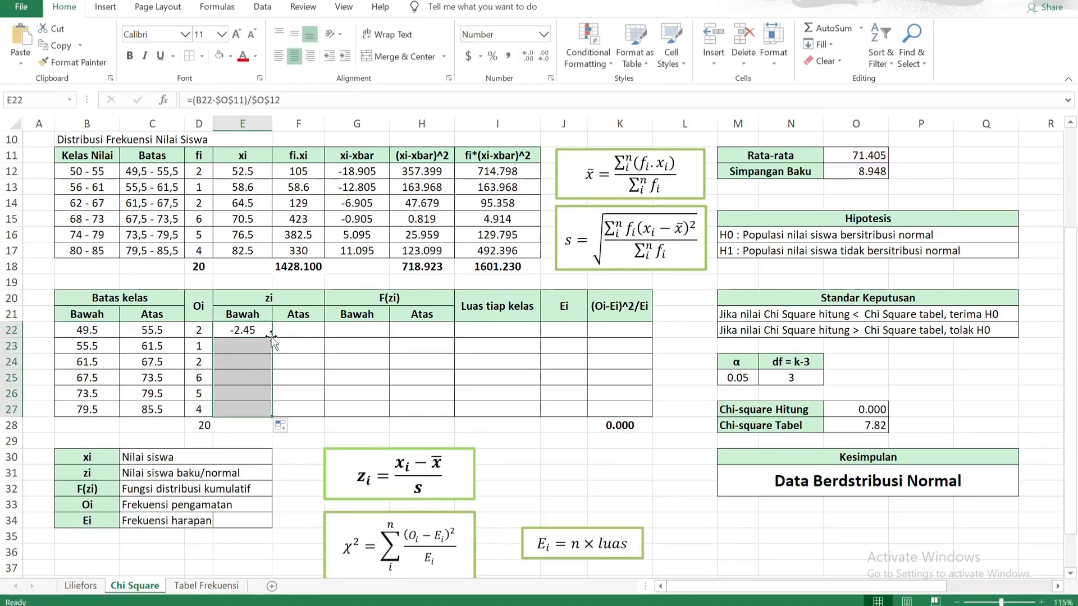
Calculate the upper-limit zi (Atas) in F22 with =(C22-$O$11)/$O$12 and fill the formula down through F27.
click(302, 329)
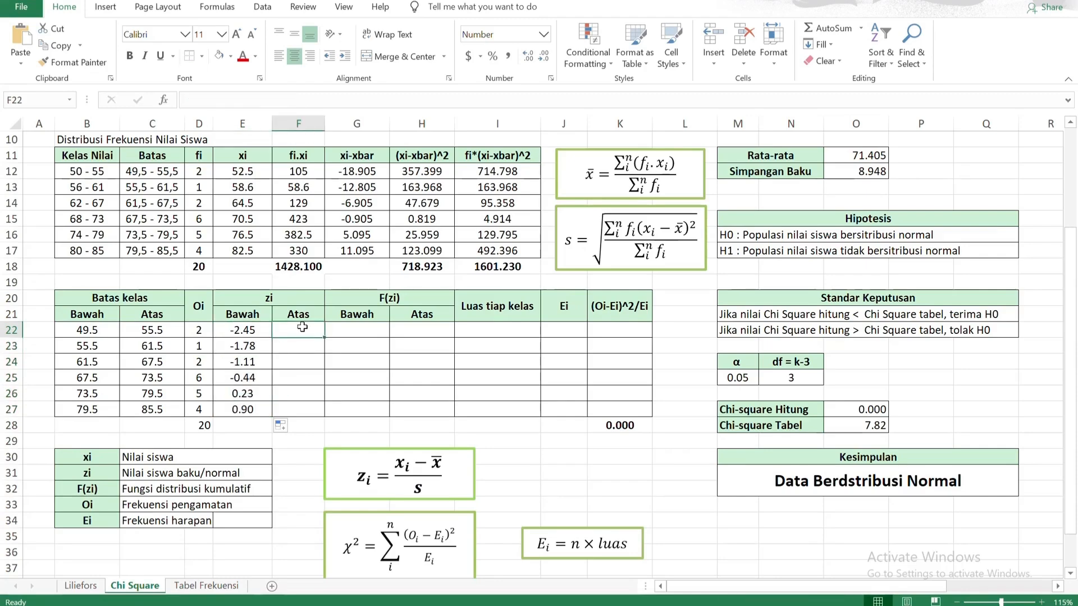
text(=)
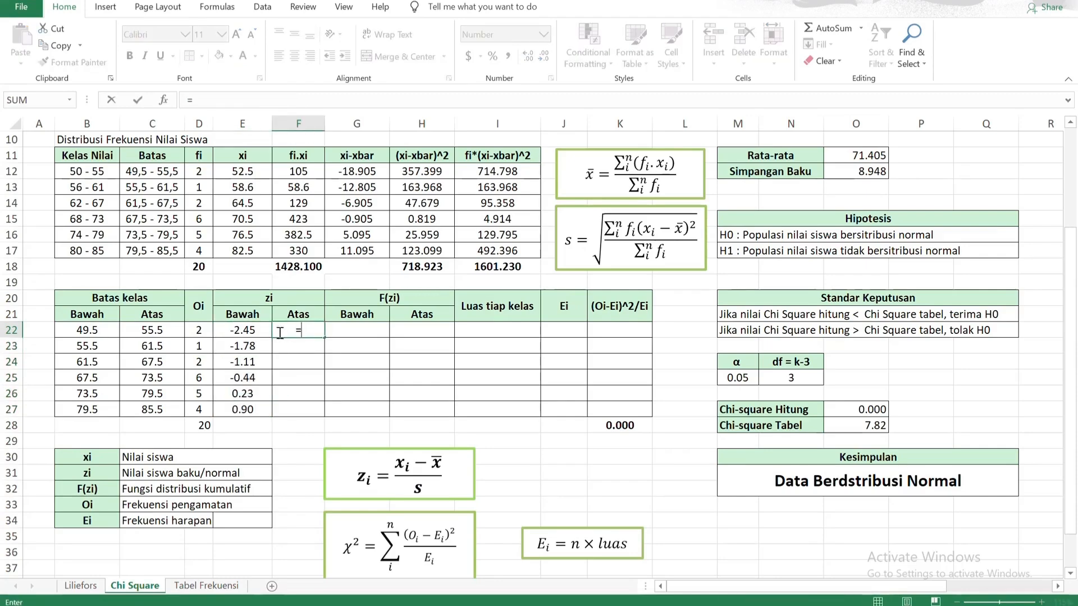
click(154, 332)
key(BackSpace)
key(BackSpace)
key(BackSpace)
text(()
click(148, 328)
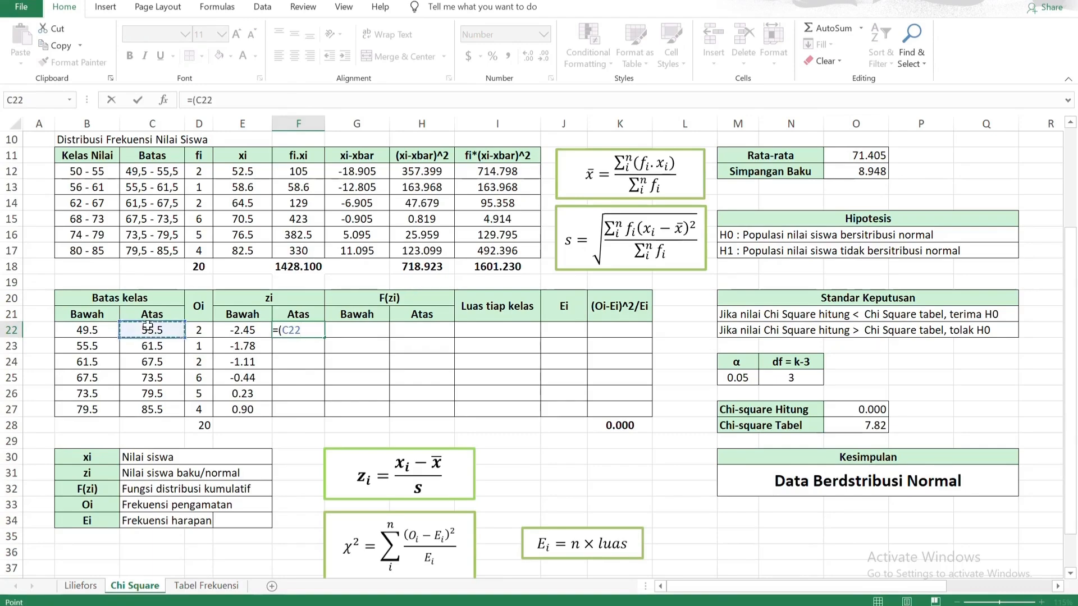
text(-)
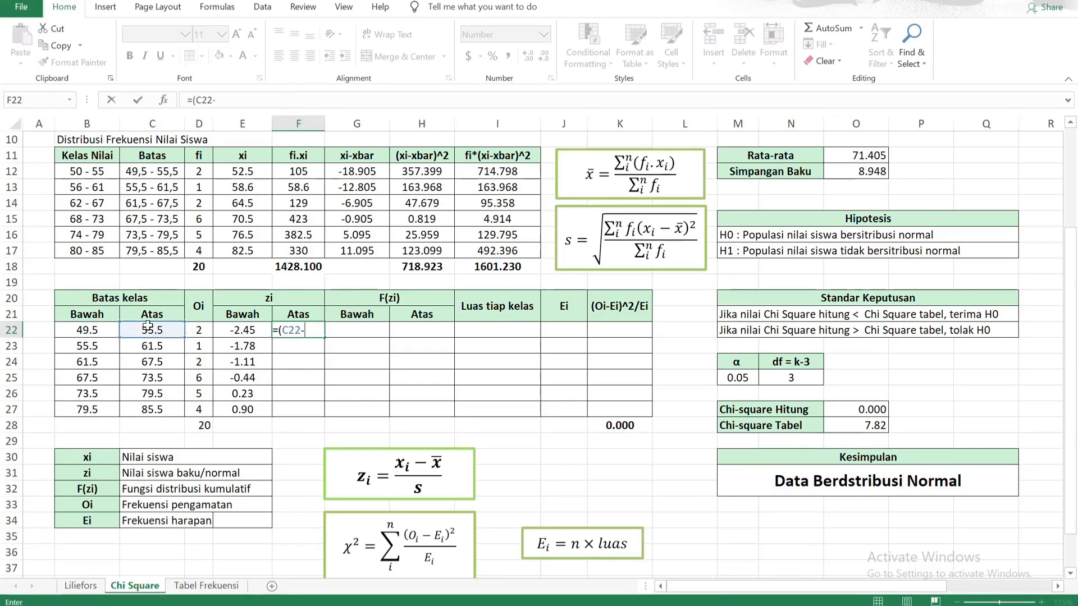
click(854, 158)
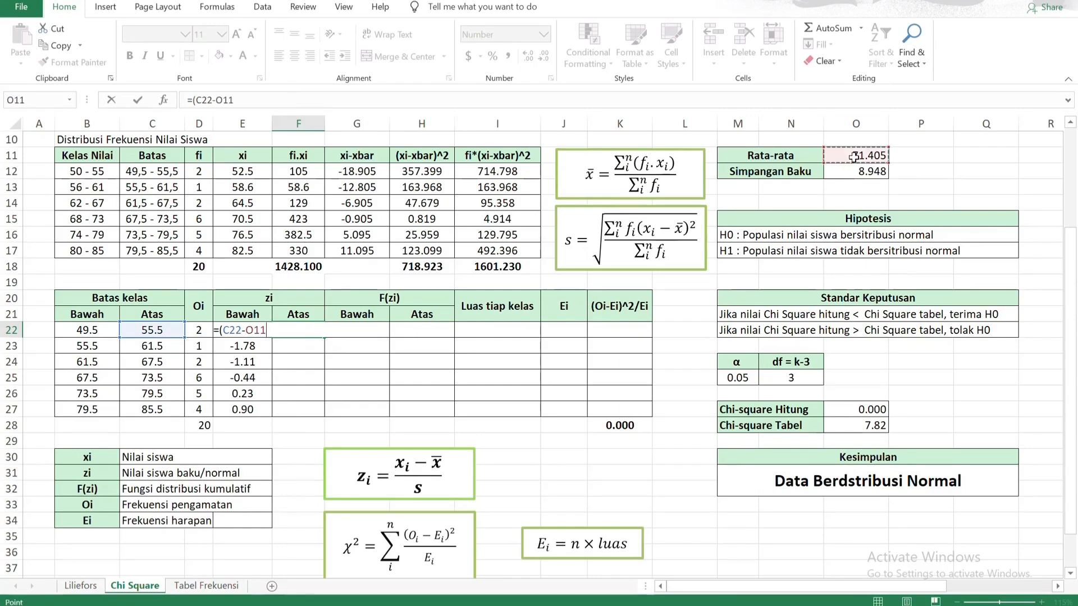
key(F4)
text()/)
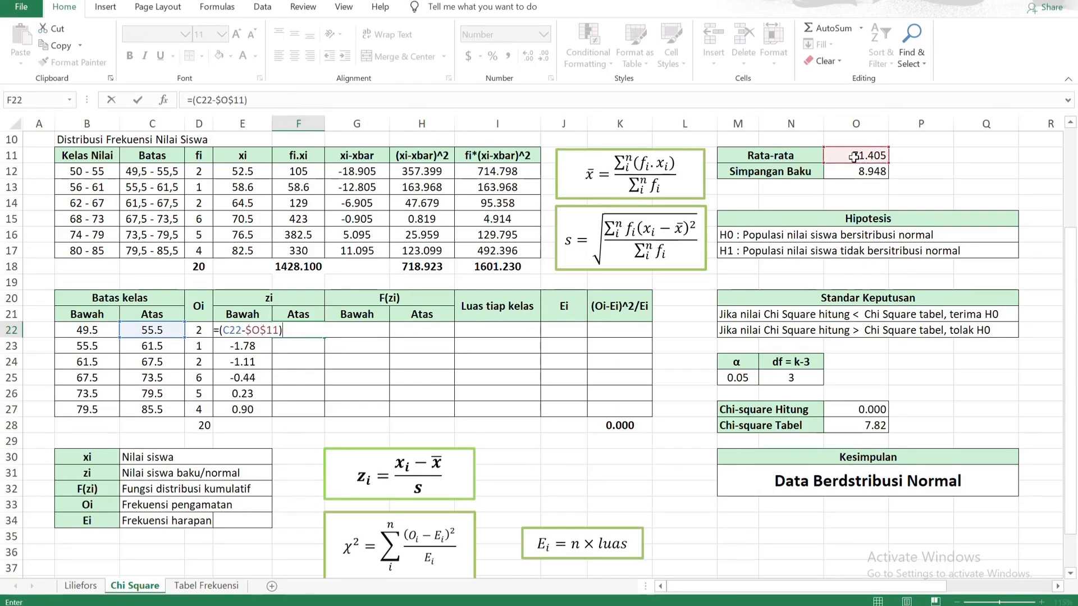
click(881, 173)
key(F4)
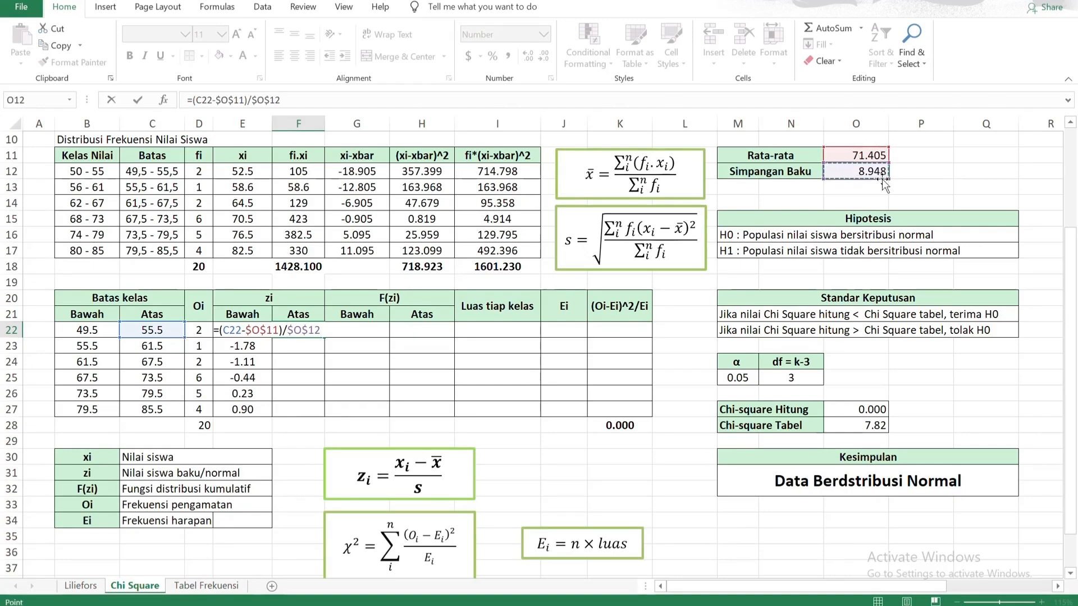
key(Return)
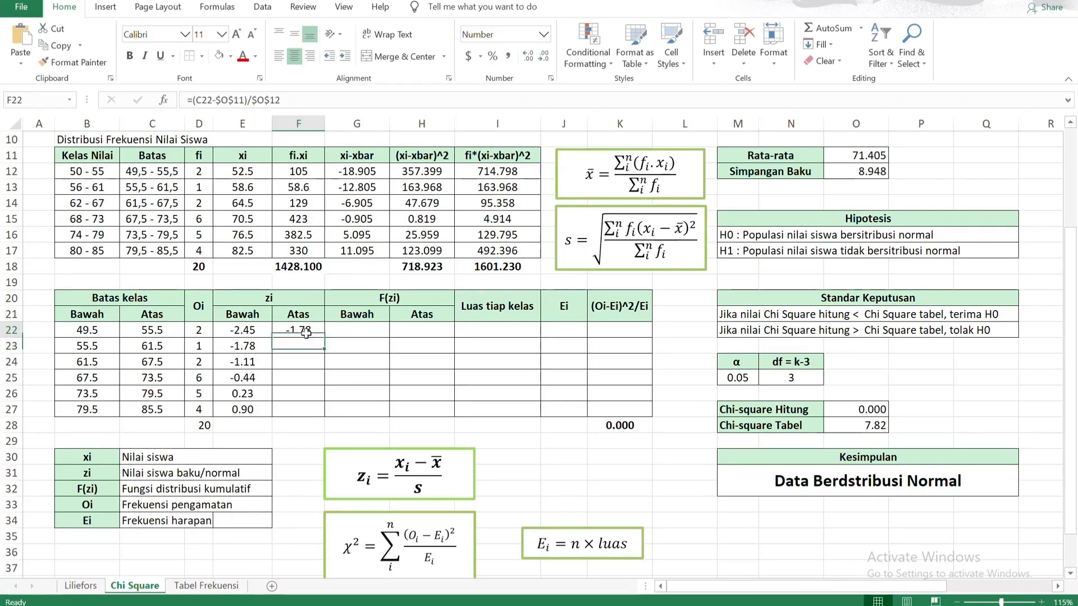
click(305, 333)
double_click(324, 337)
Calculate the lower-limit F(zi) (Bawah) in G22 with =NORM.S.DIST(E22,TRUE) and fill the formula down through G27.
click(357, 331)
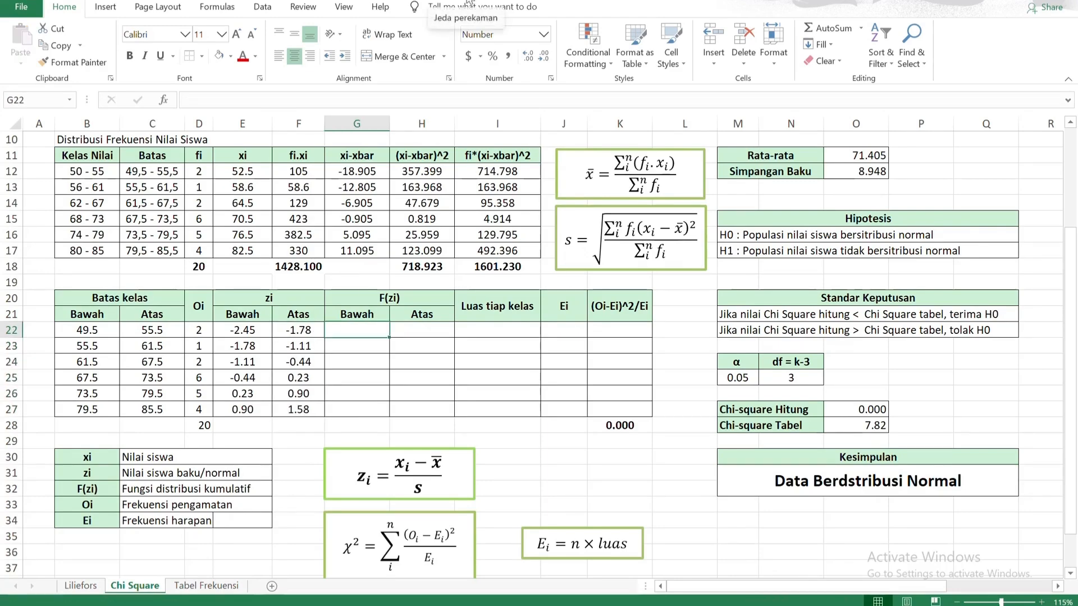
click(468, 1)
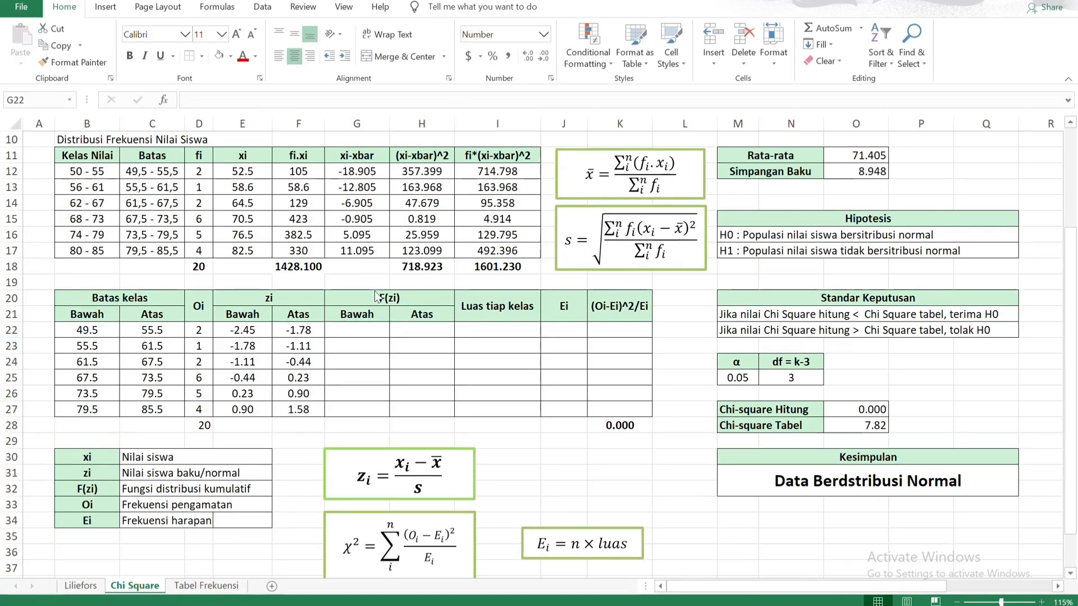
click(373, 330)
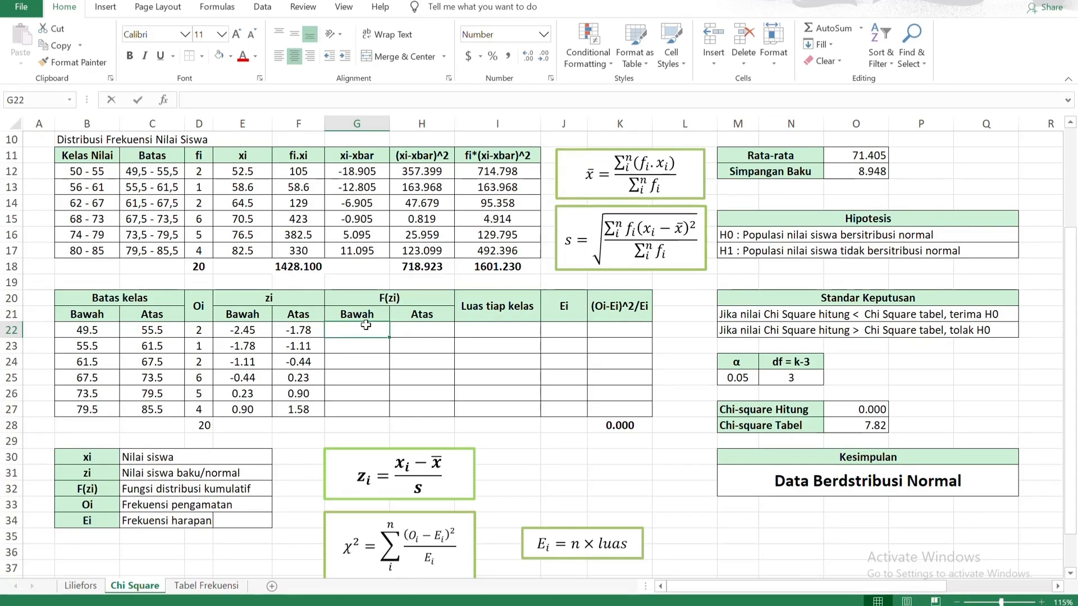
text(=no)
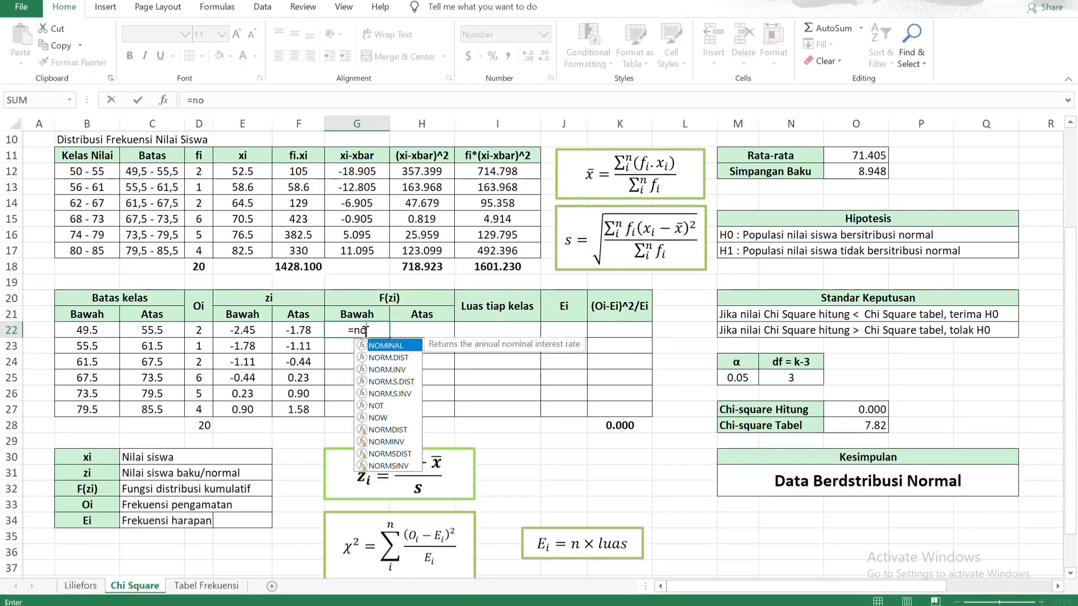
click(405, 381)
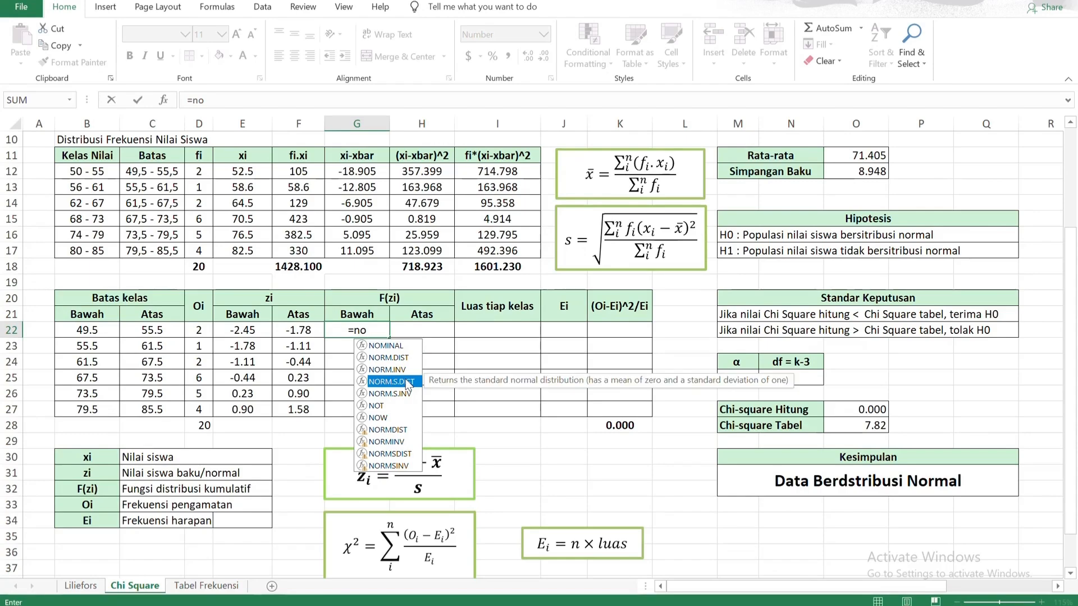
double_click(406, 381)
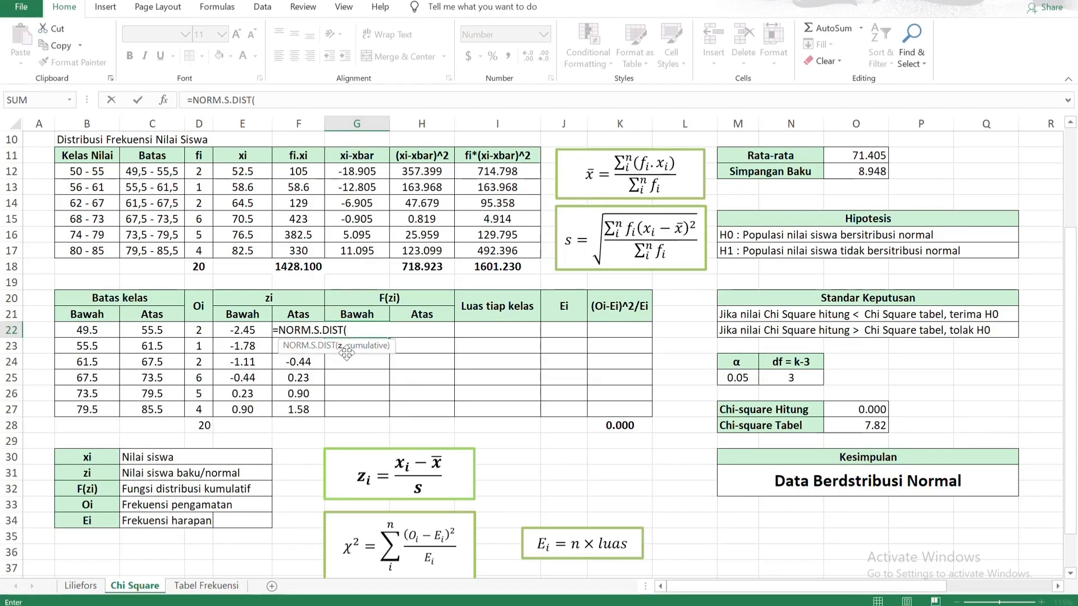
click(243, 332)
text(,)
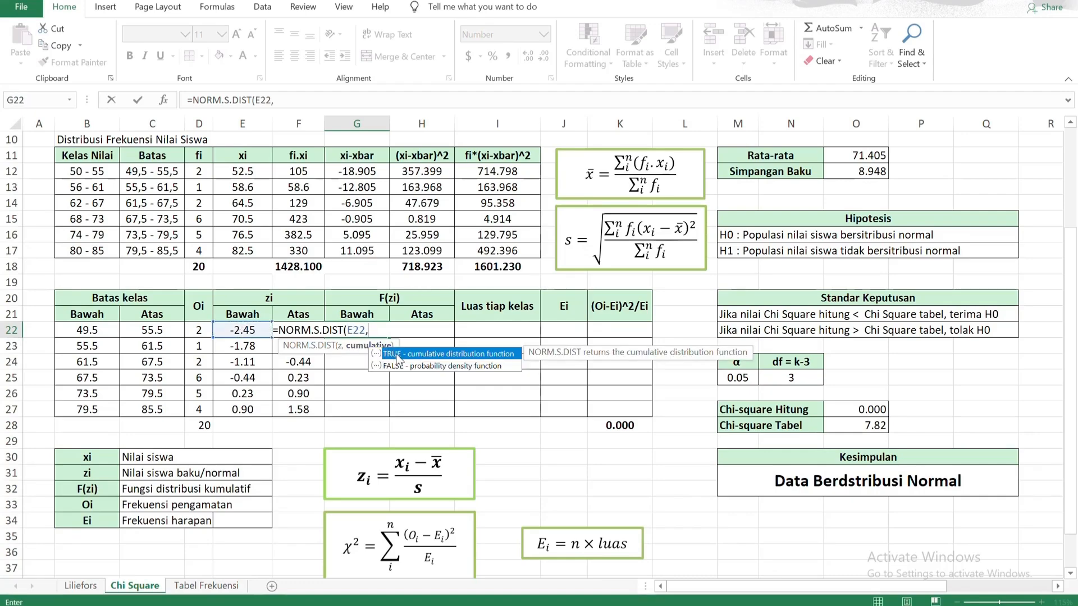
double_click(398, 355)
key(Return)
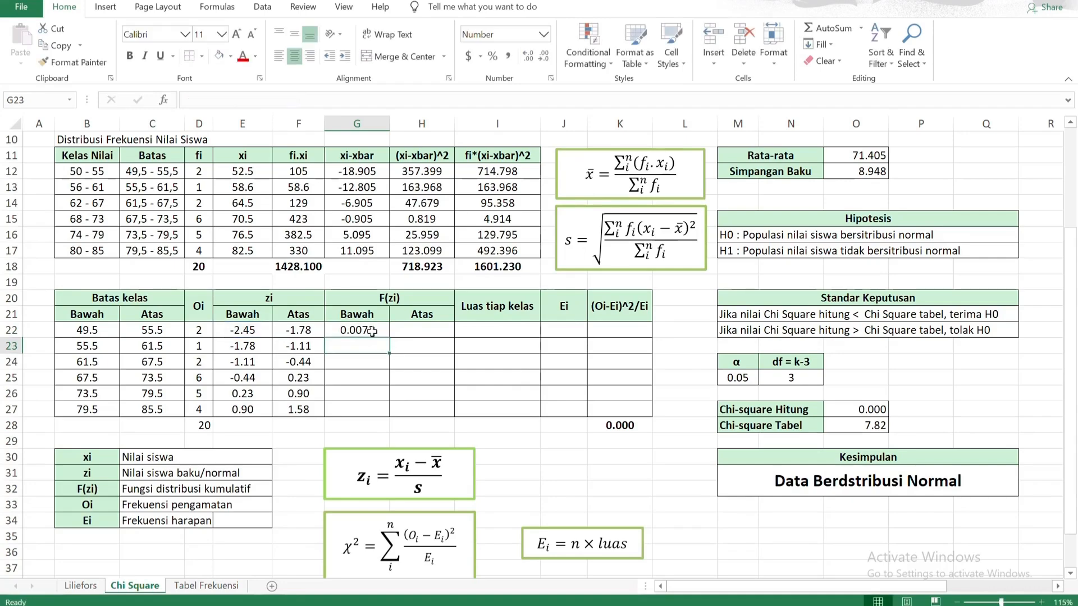
click(370, 331)
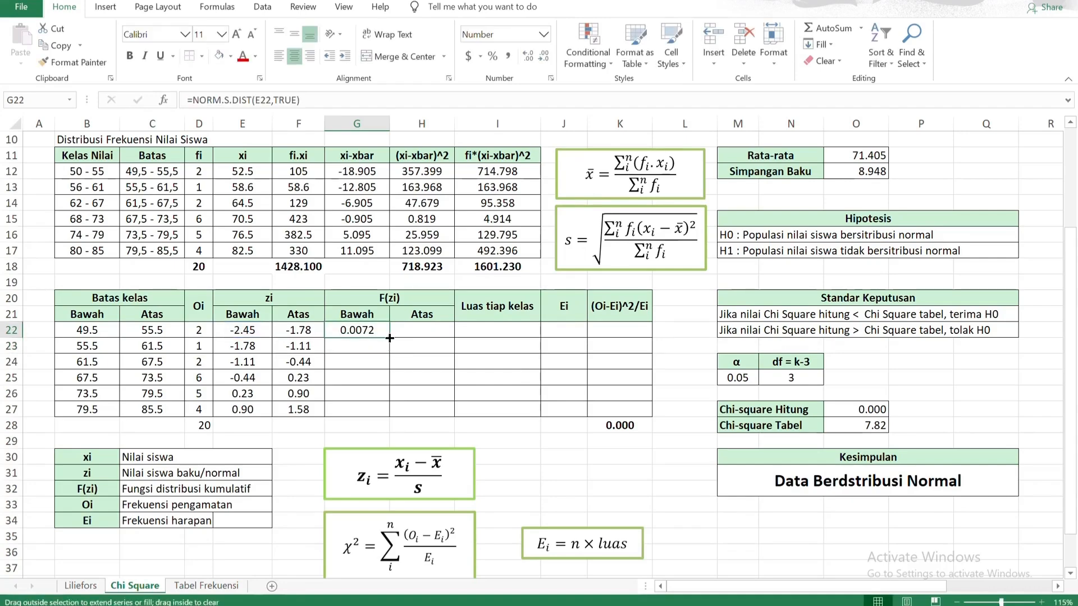
double_click(389, 338)
Calculate the upper-limit F(zi) (Atas) in H22 with =NORM.S.DIST(F22,TRUE) and fill the formula down through H27.
click(412, 331)
text(=)
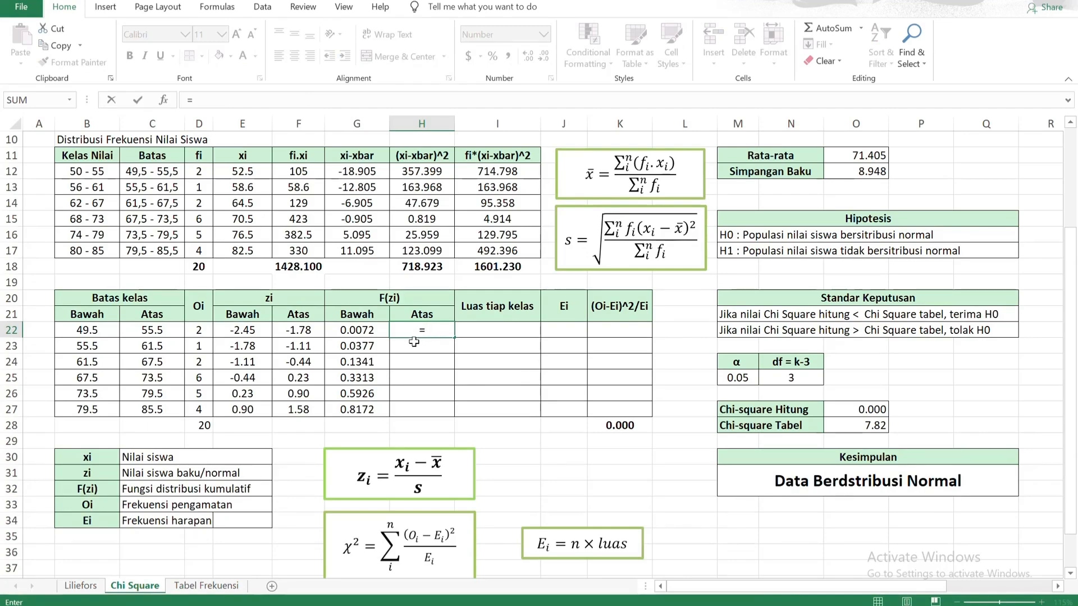
text(nor)
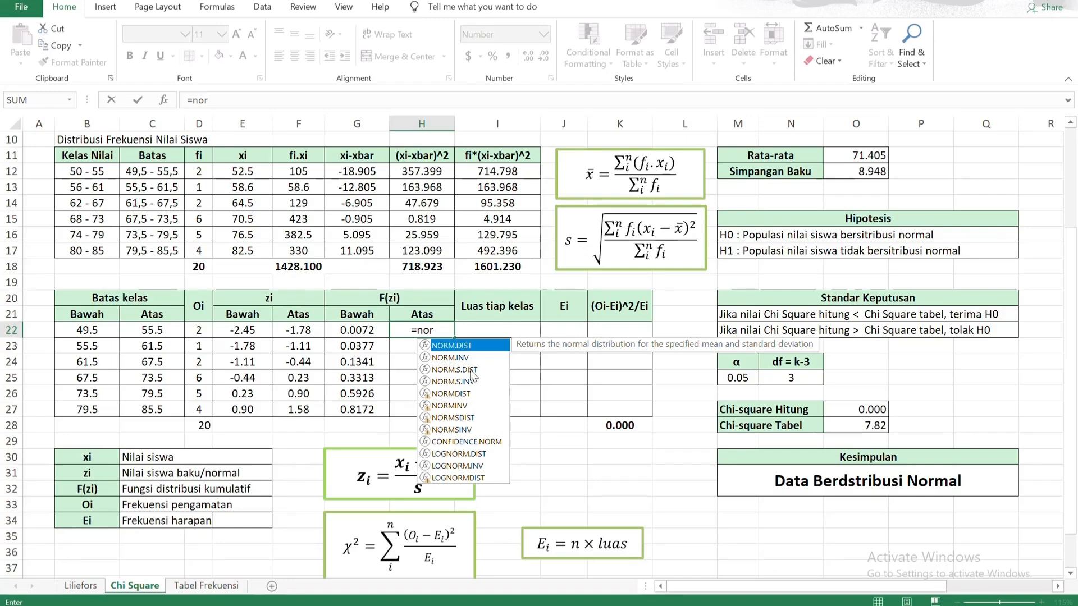
double_click(470, 370)
click(288, 330)
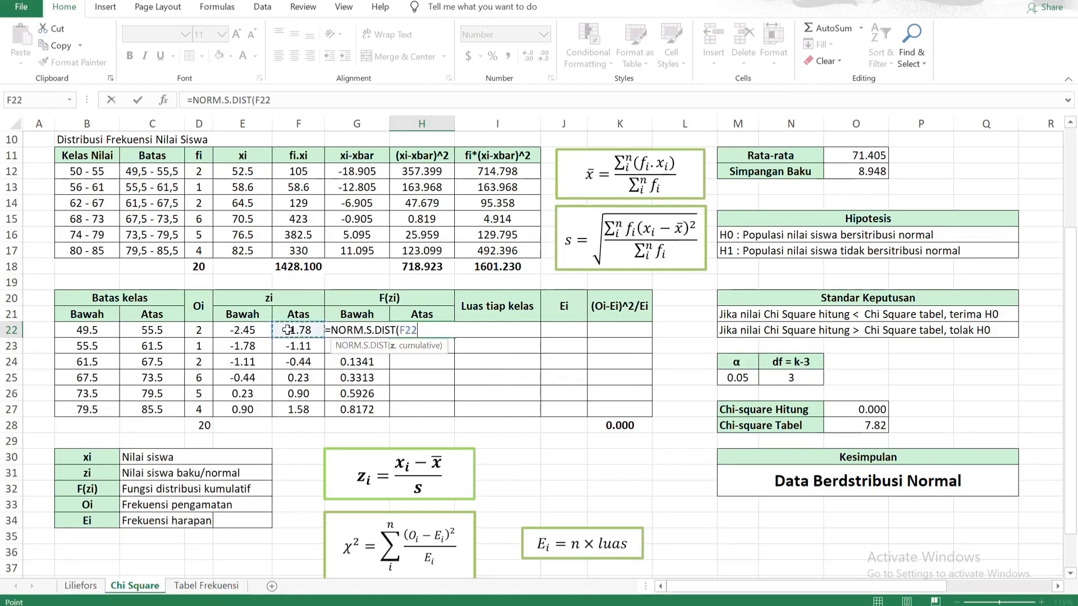
text(,)
double_click(443, 354)
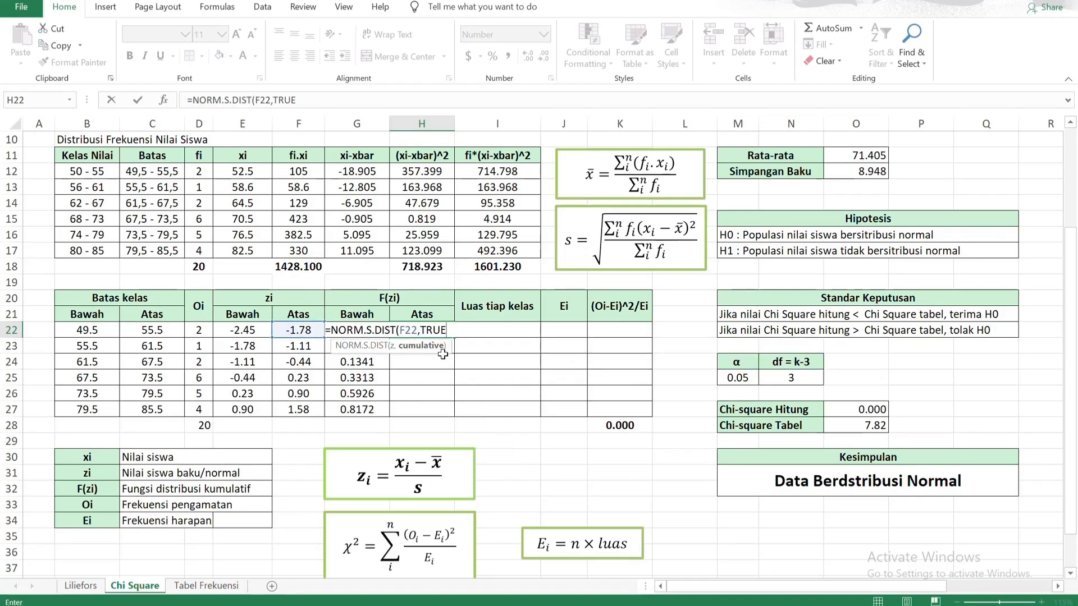
key(Return)
click(433, 331)
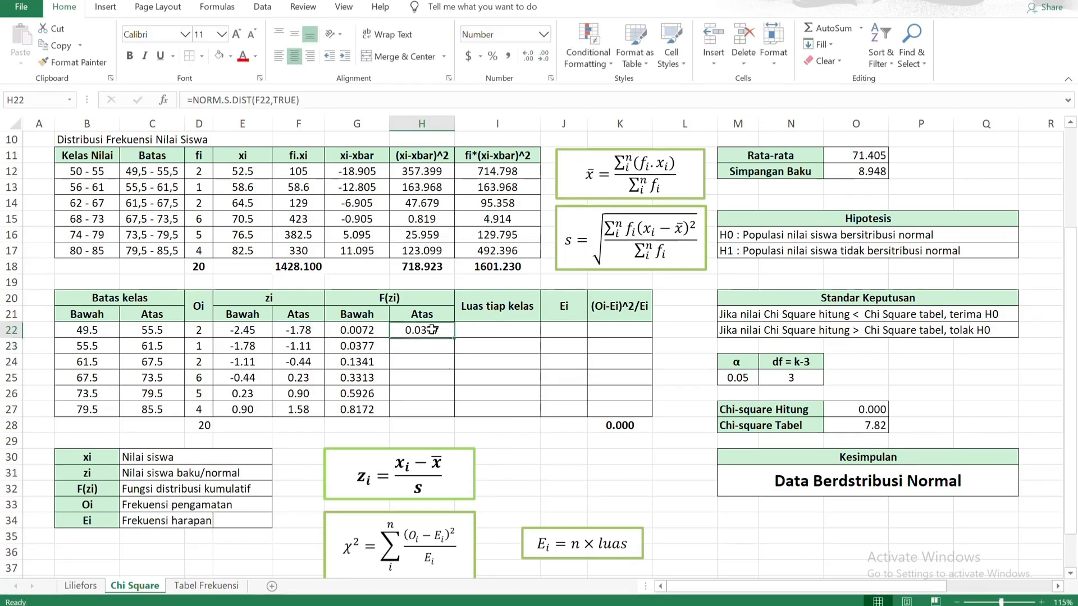
double_click(454, 337)
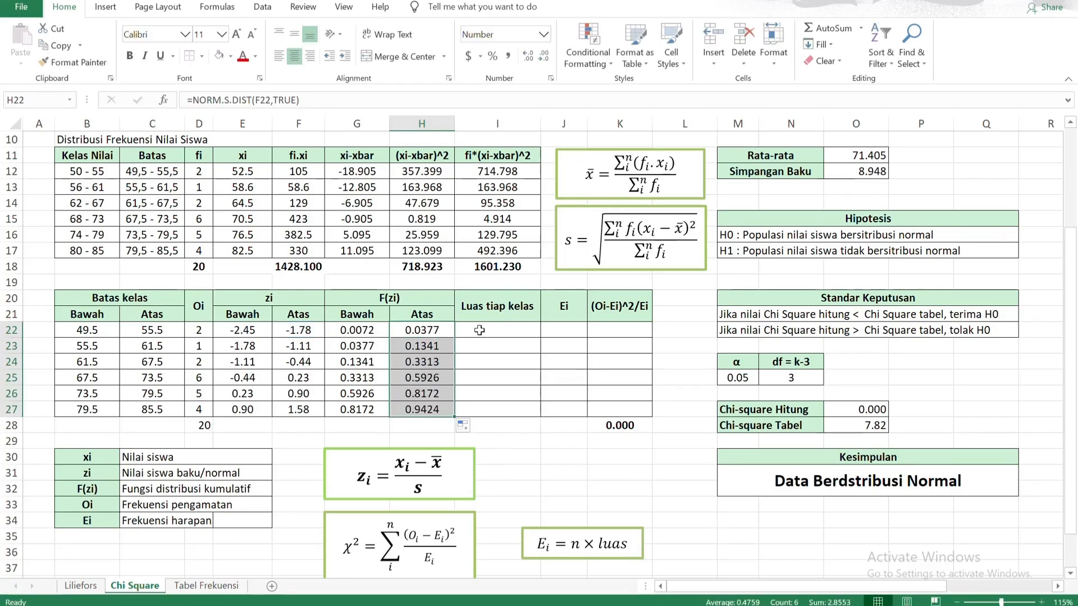
Calculate Luas tiap kelas in I22 with =H22-G22 and fill the formula down through I27.
click(481, 330)
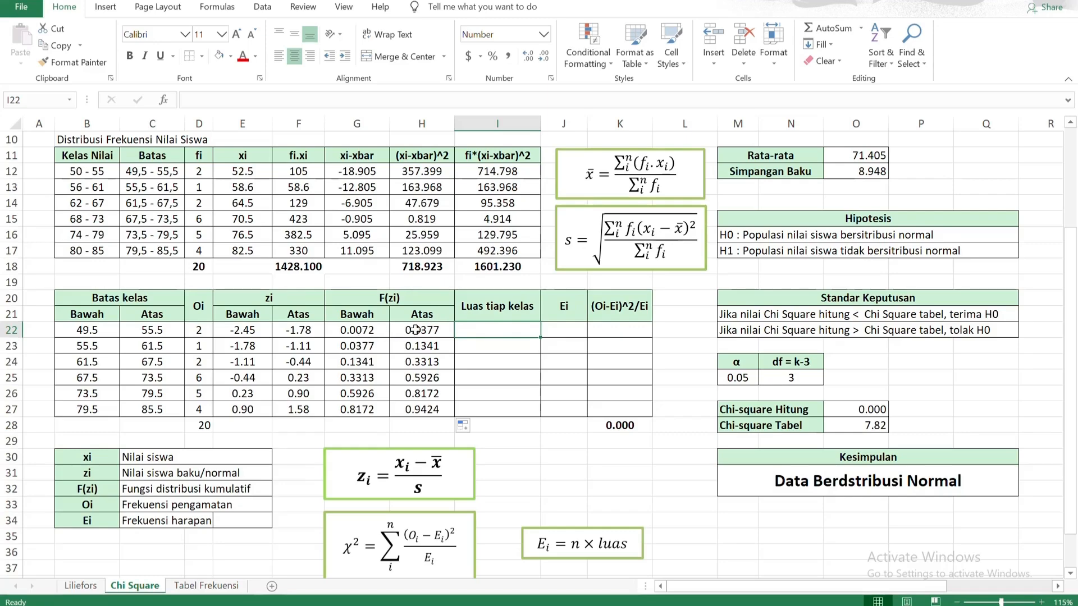
text(=)
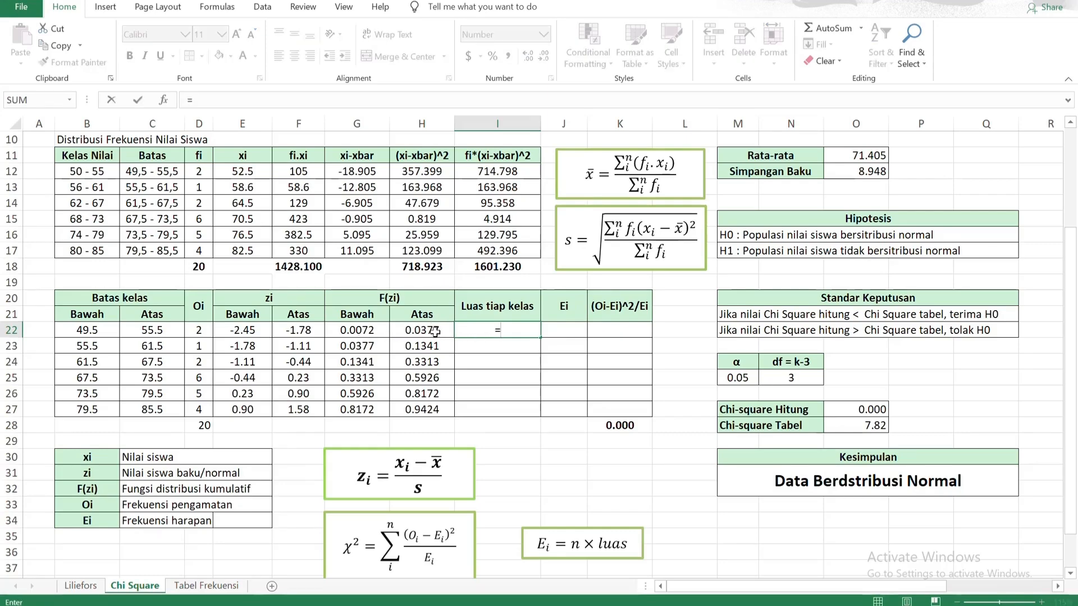
click(434, 330)
text(-)
click(357, 330)
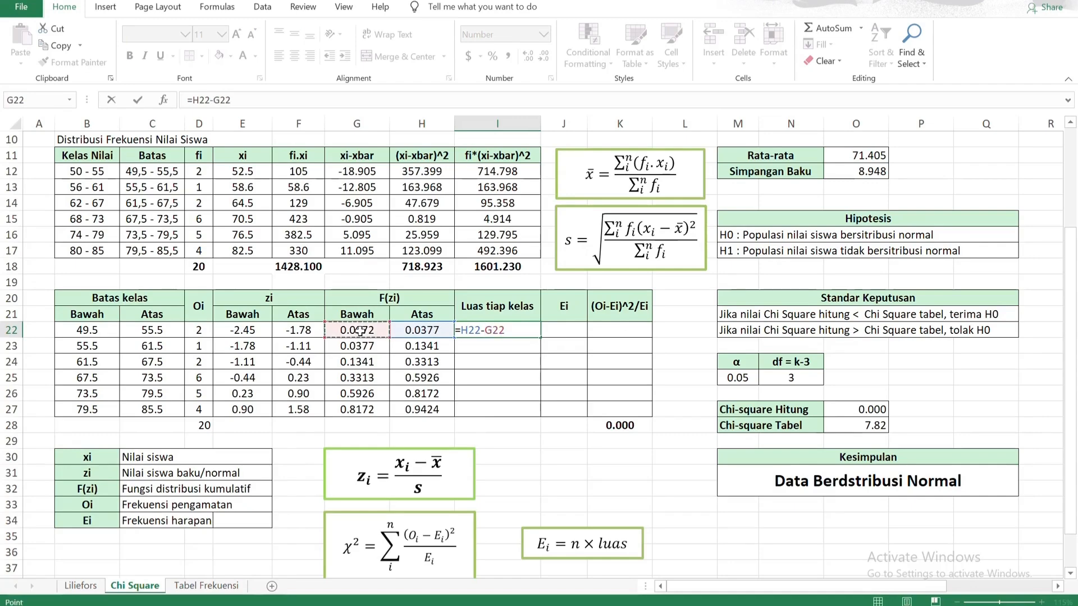
key(Return)
click(486, 334)
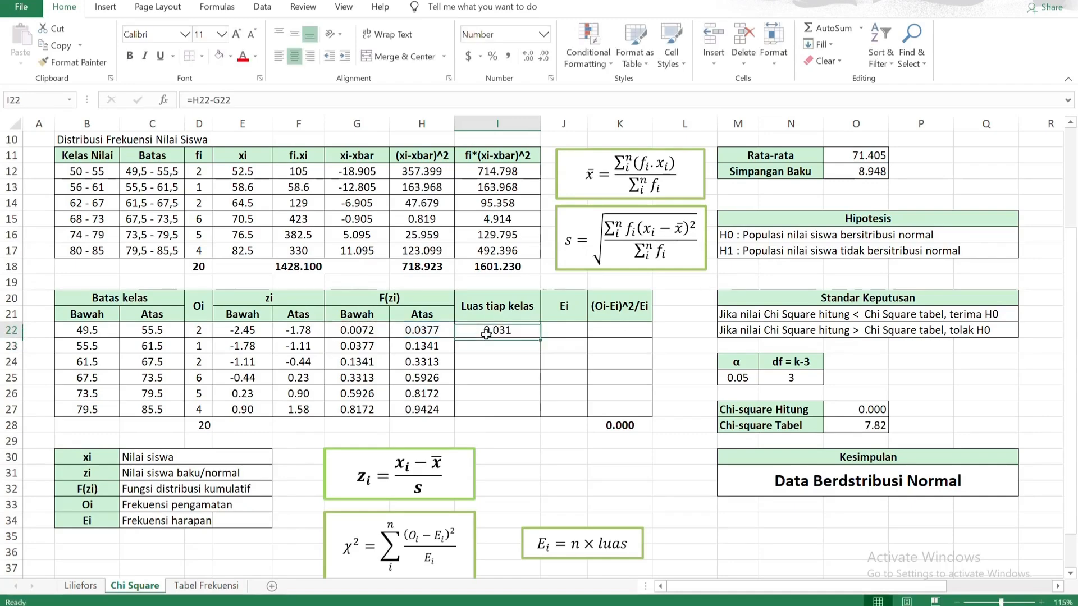
double_click(539, 336)
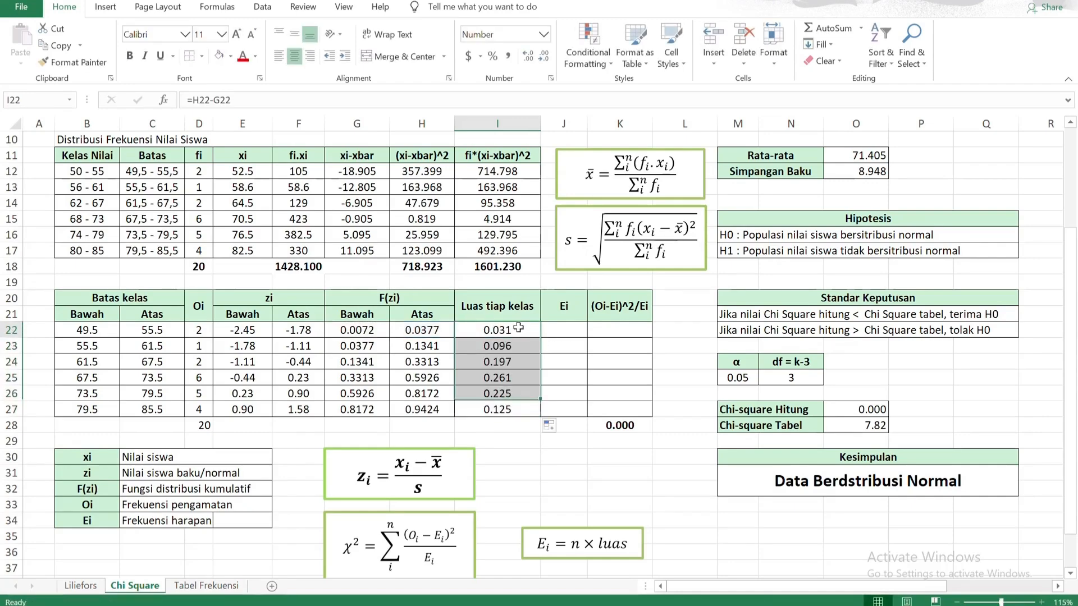
click(535, 326)
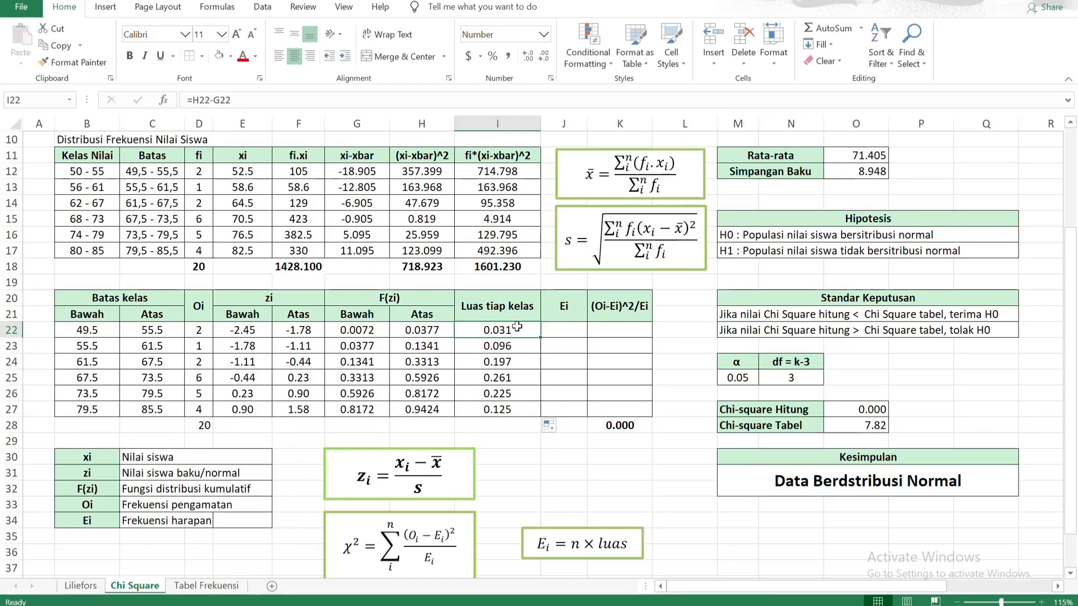
Examine the Ei = n × luas formula together with the Luas tiap kelas values and the Oi total in D28.
click(568, 326)
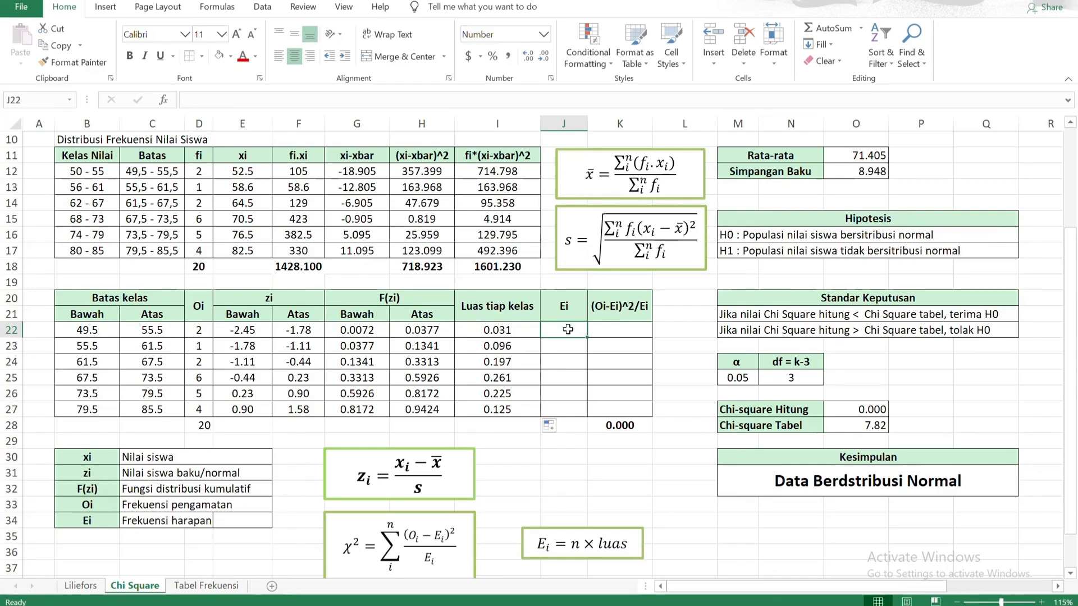
click(577, 549)
double_click(575, 545)
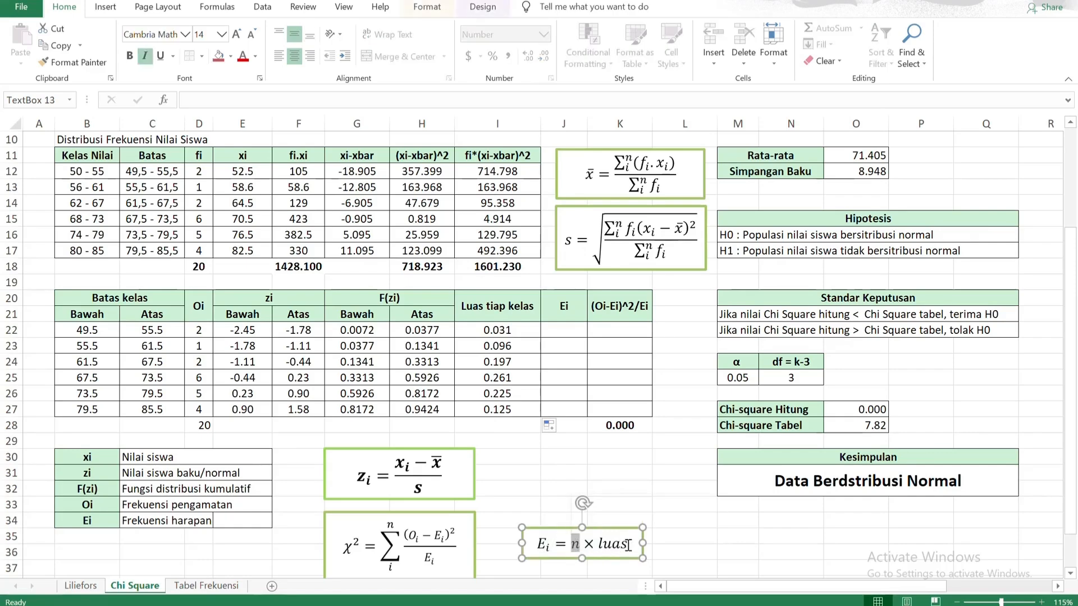
double_click(607, 545)
drag(501, 335, 500, 412)
click(580, 549)
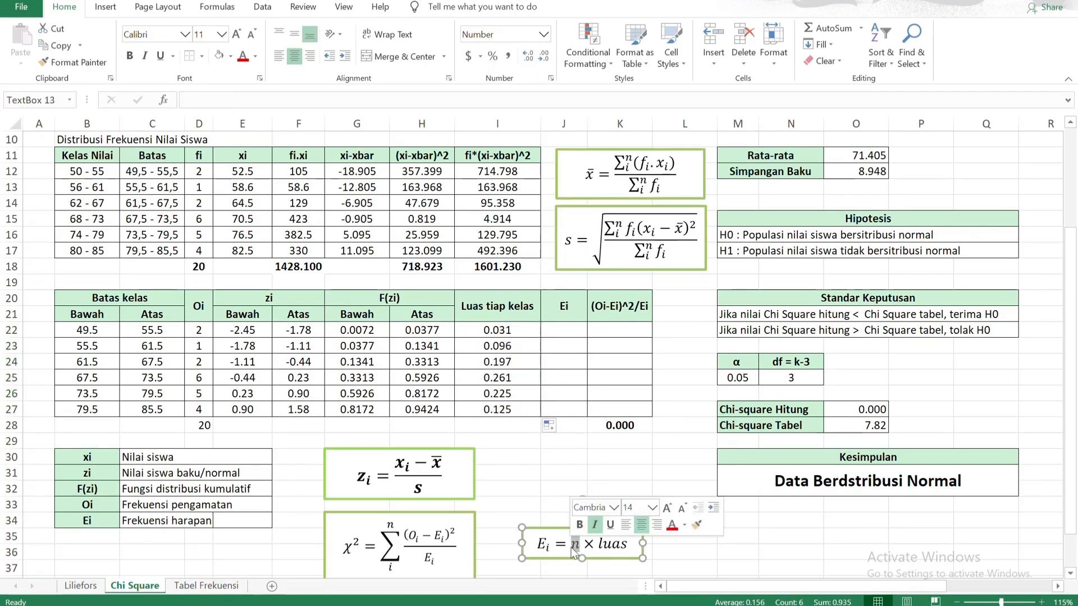
click(202, 425)
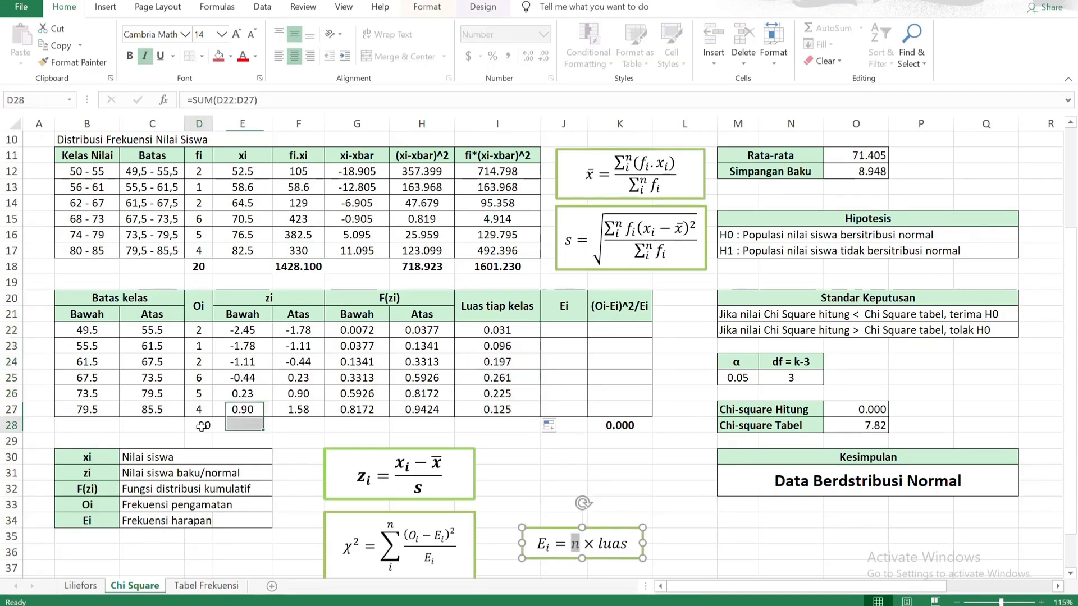
Calculate the expected frequency Ei in J22 with =$D$28*I22 and fill the formula down through J27.
click(552, 334)
text(=)
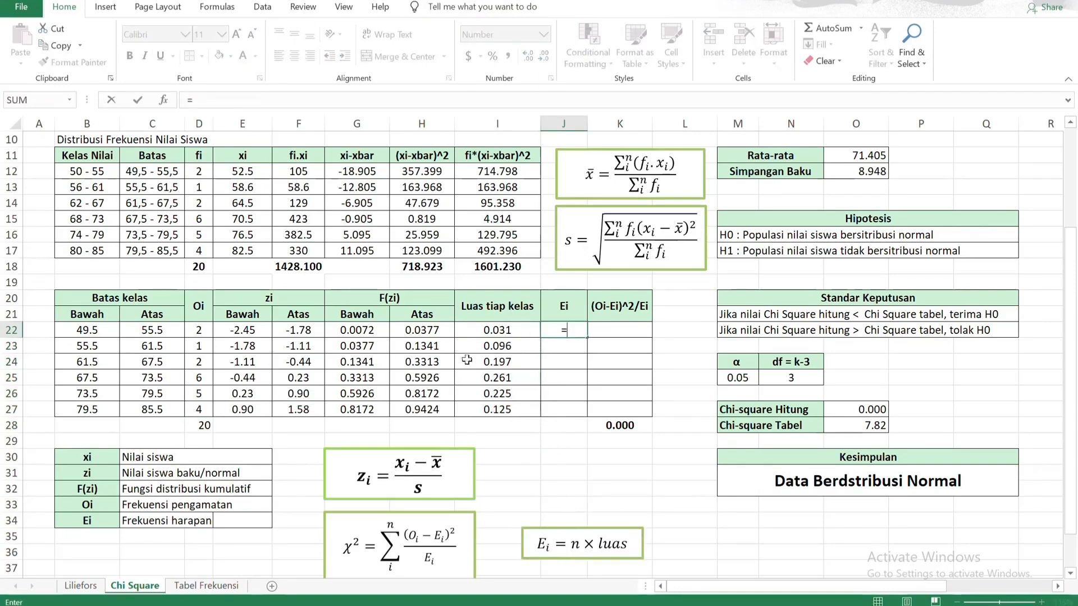
click(208, 428)
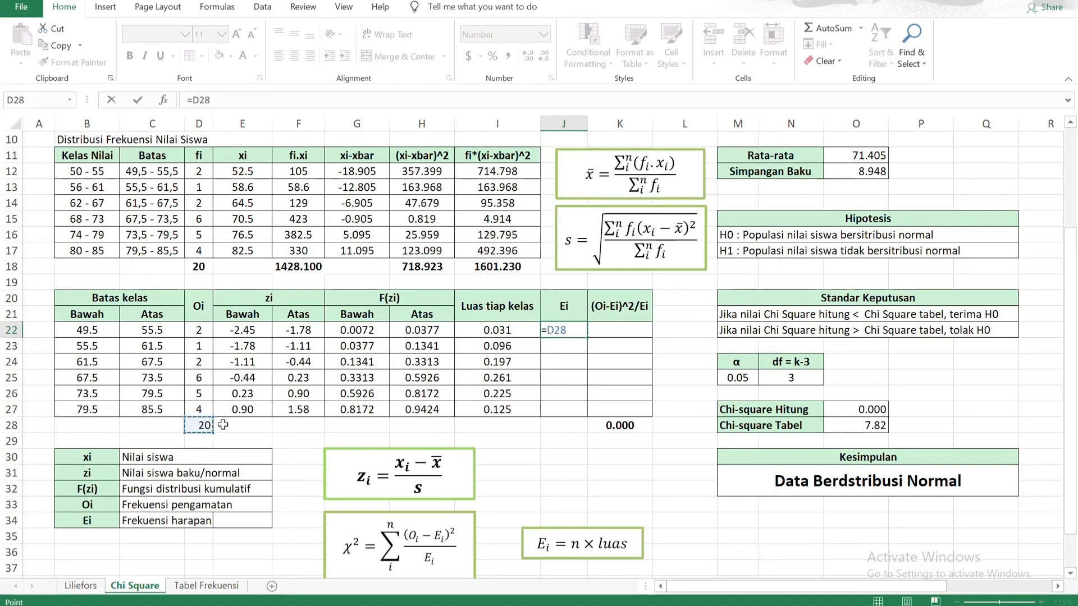
key(F4)
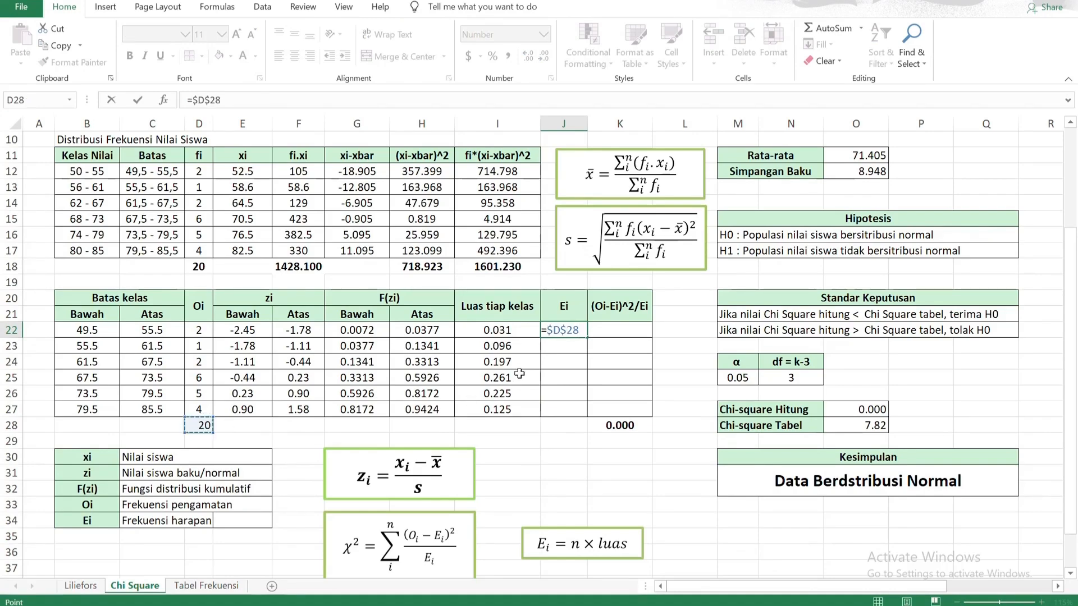
text(*)
click(503, 330)
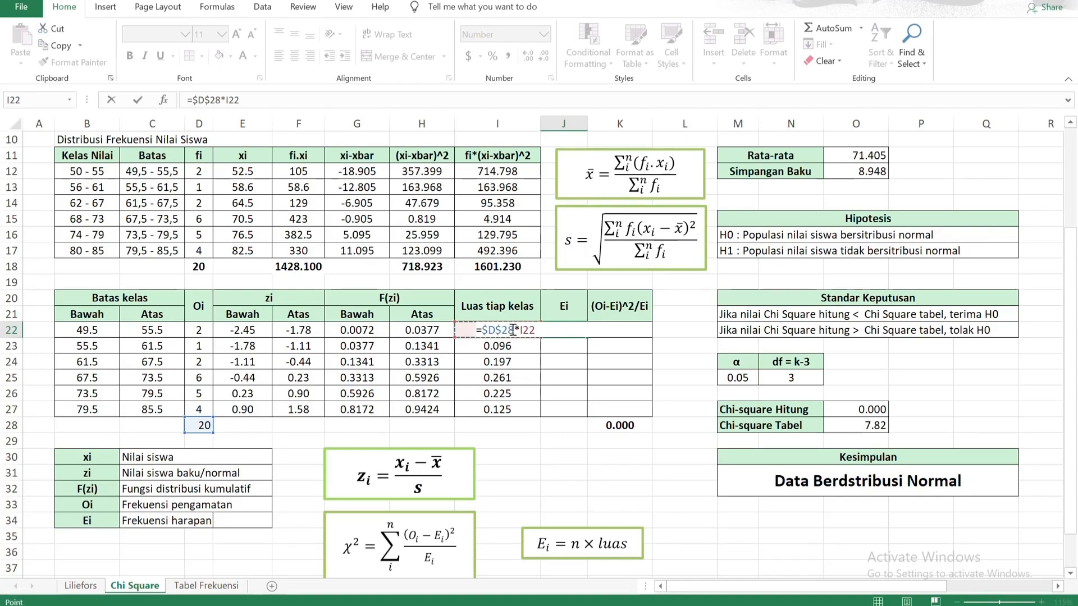
key(Return)
click(581, 332)
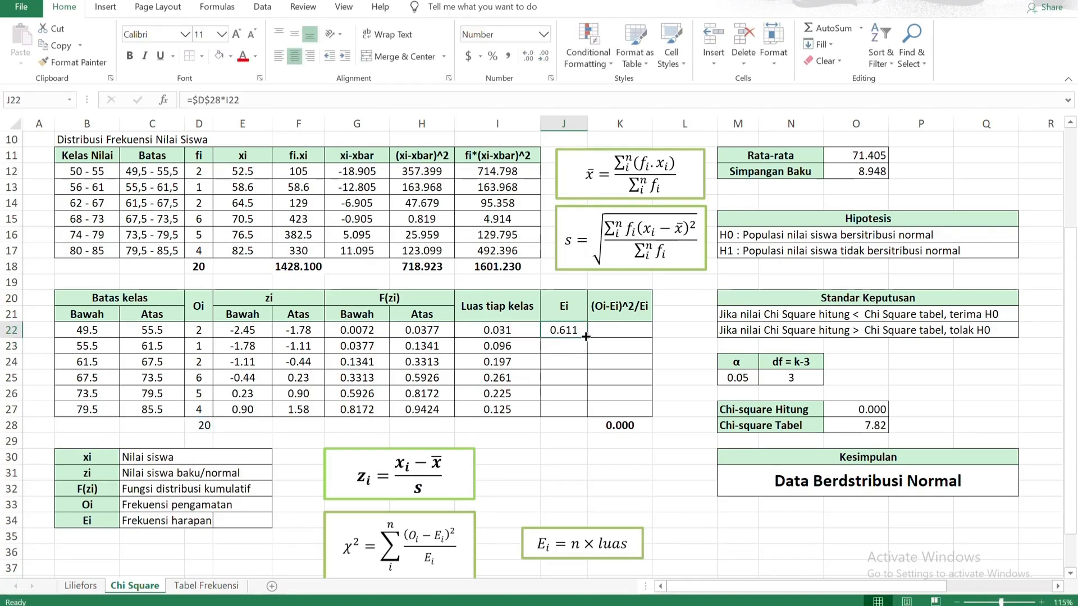
double_click(587, 337)
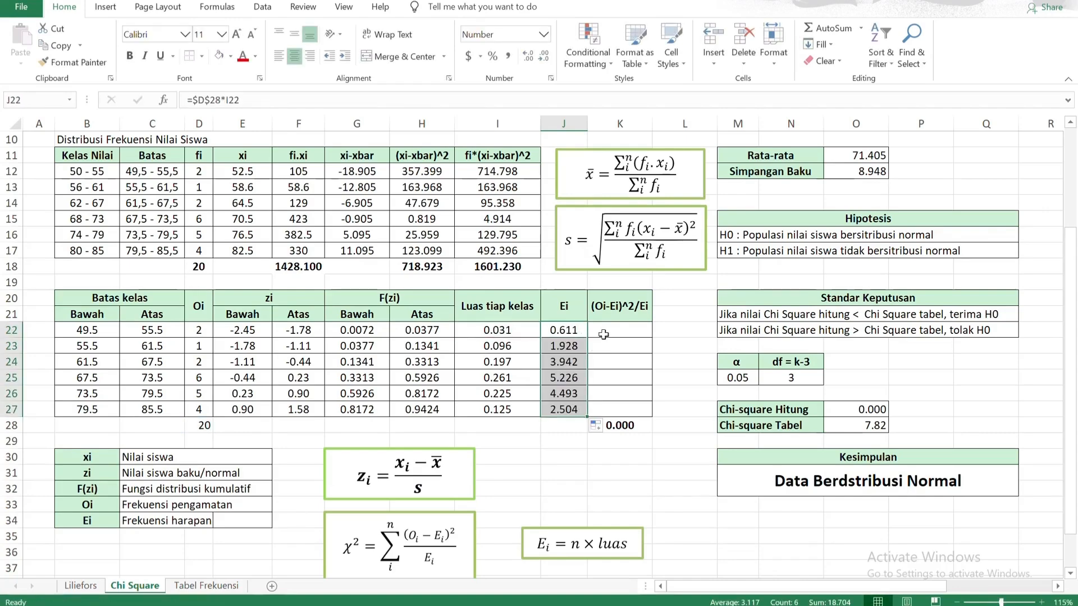
Following the chi-square formula, calculate (Oi-Ei)^2/Ei in K22 with =(D22-J22)^2/J22 and fill it down through K27.
click(625, 331)
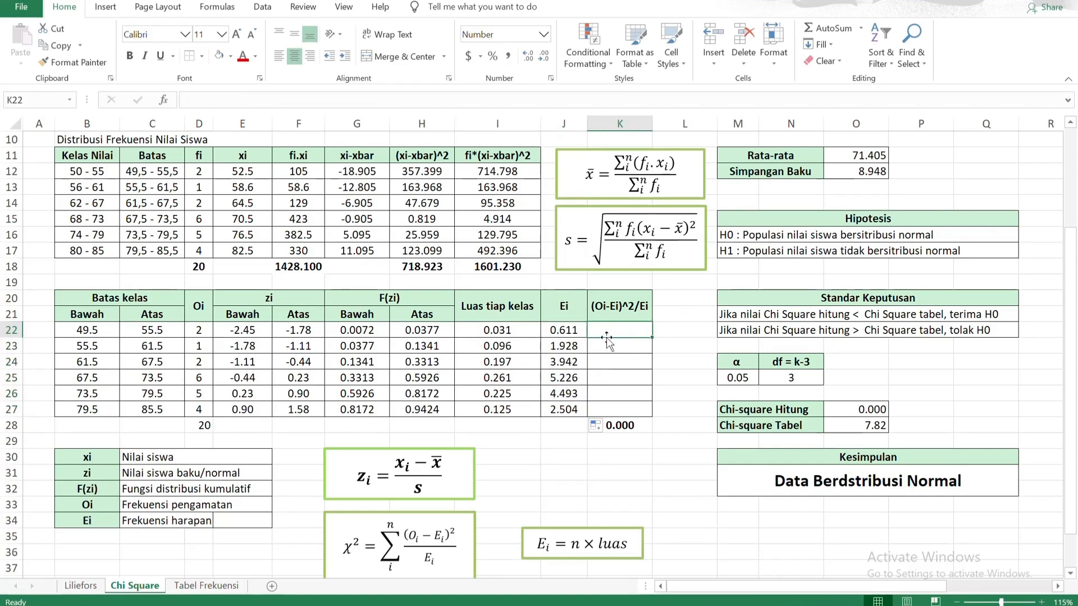
scroll(606, 340, down, 1)
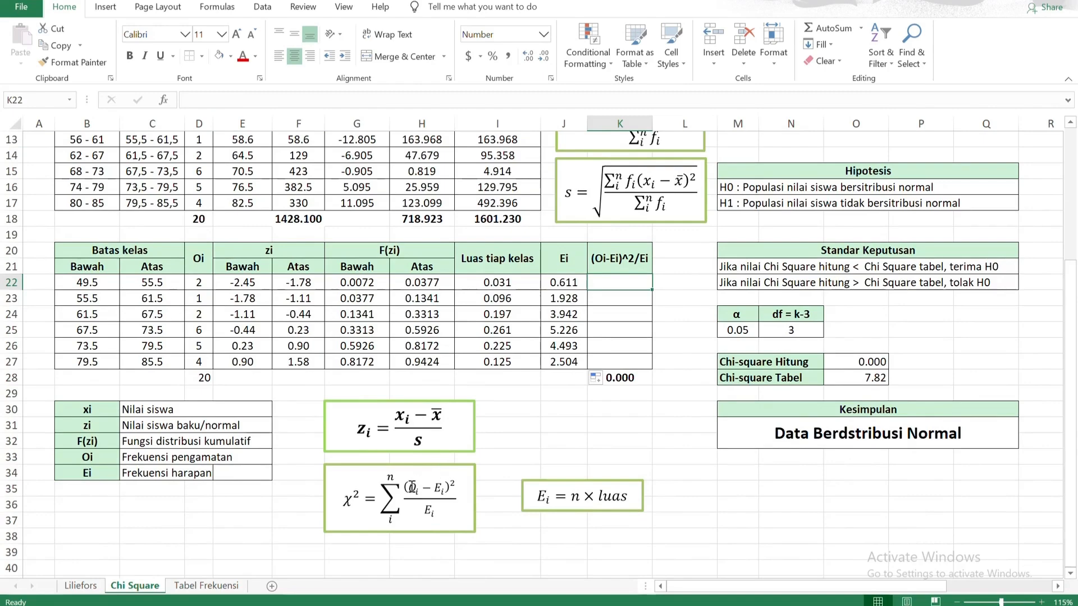
drag(412, 487, 441, 492)
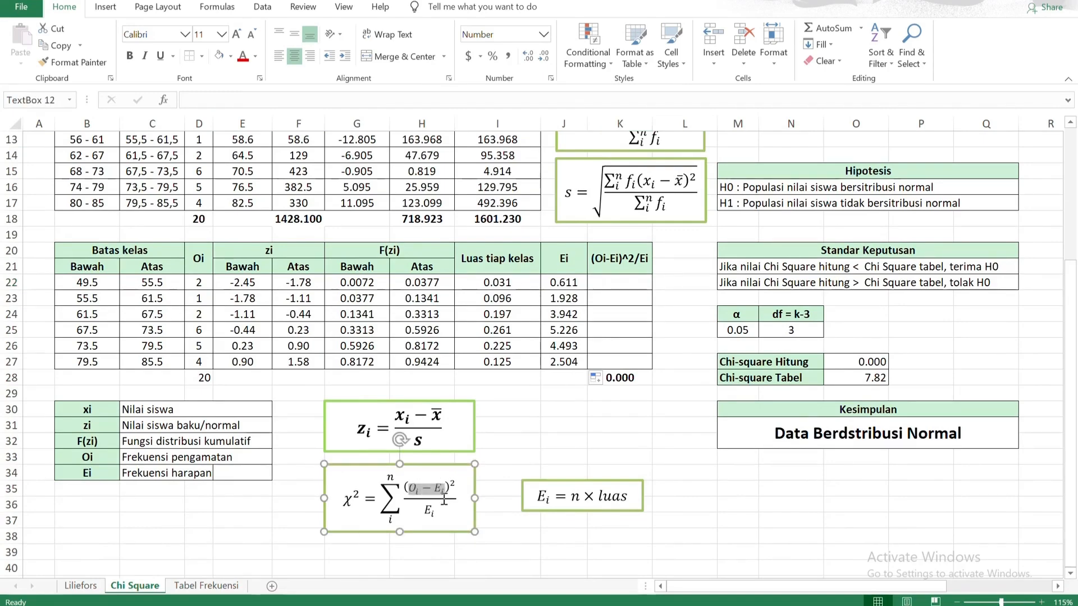
shift+click(468, 484)
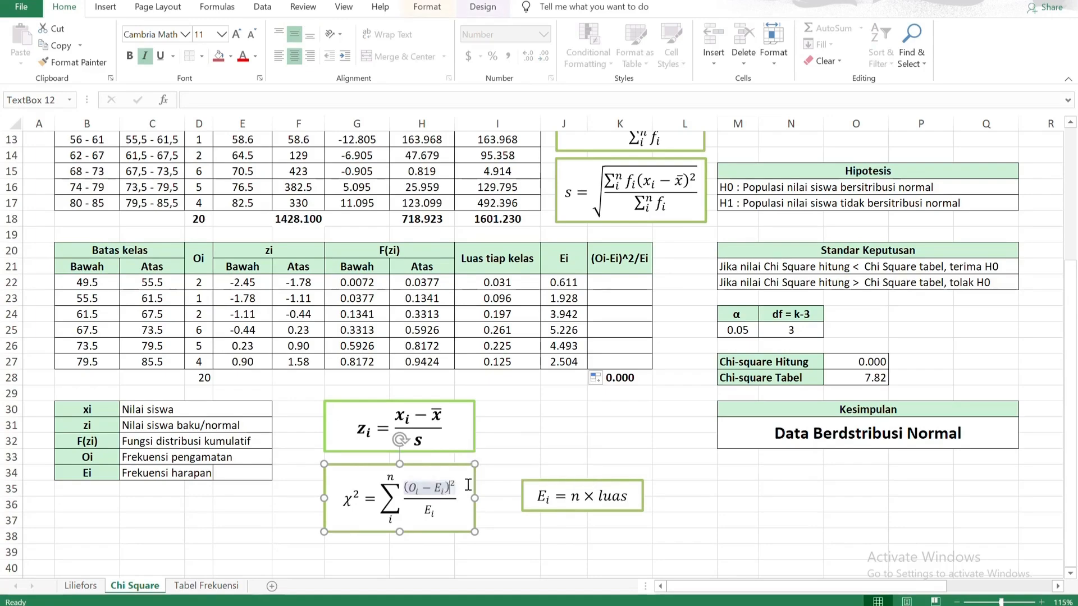
click(591, 279)
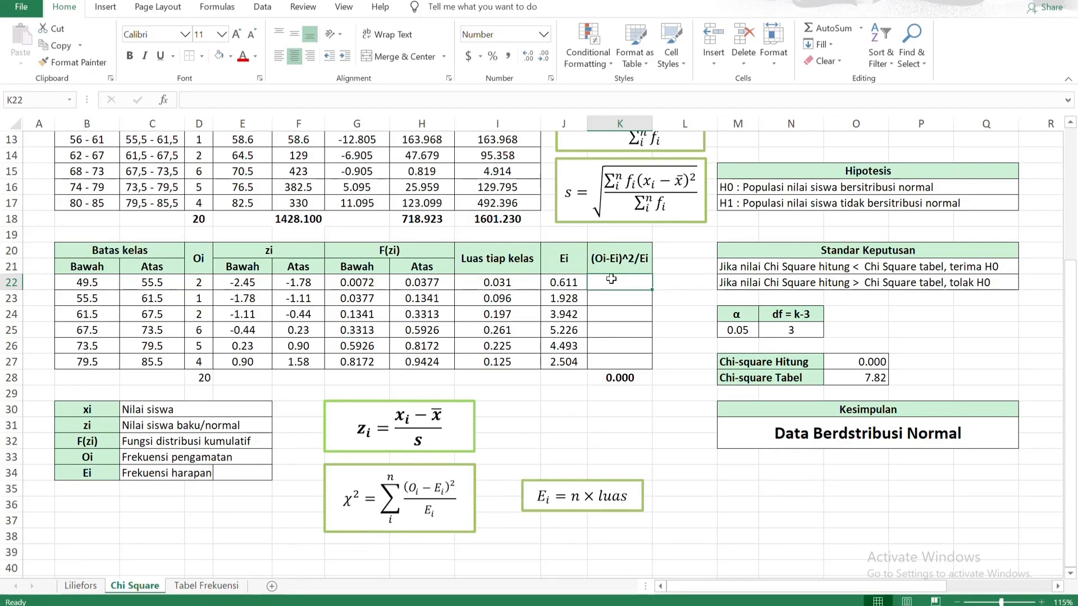
text(=)
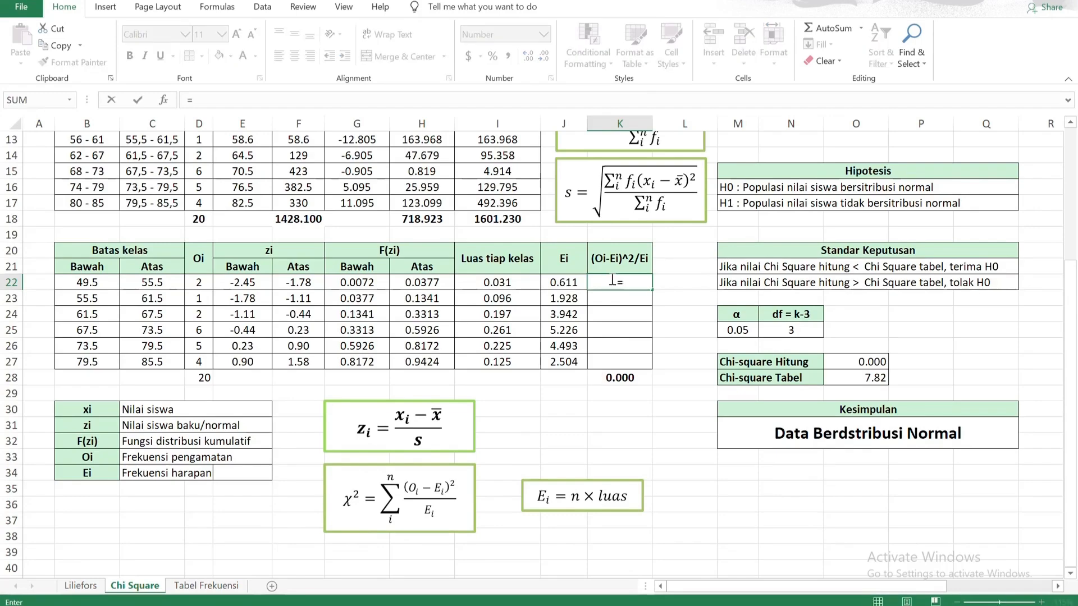
text(()
click(201, 284)
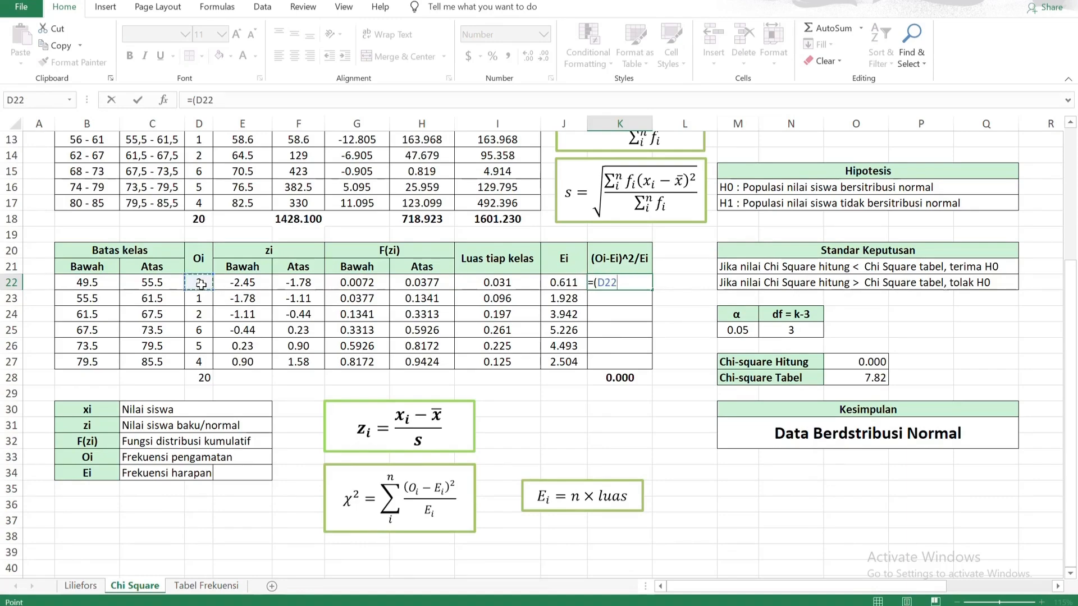
text(-)
click(563, 282)
text())
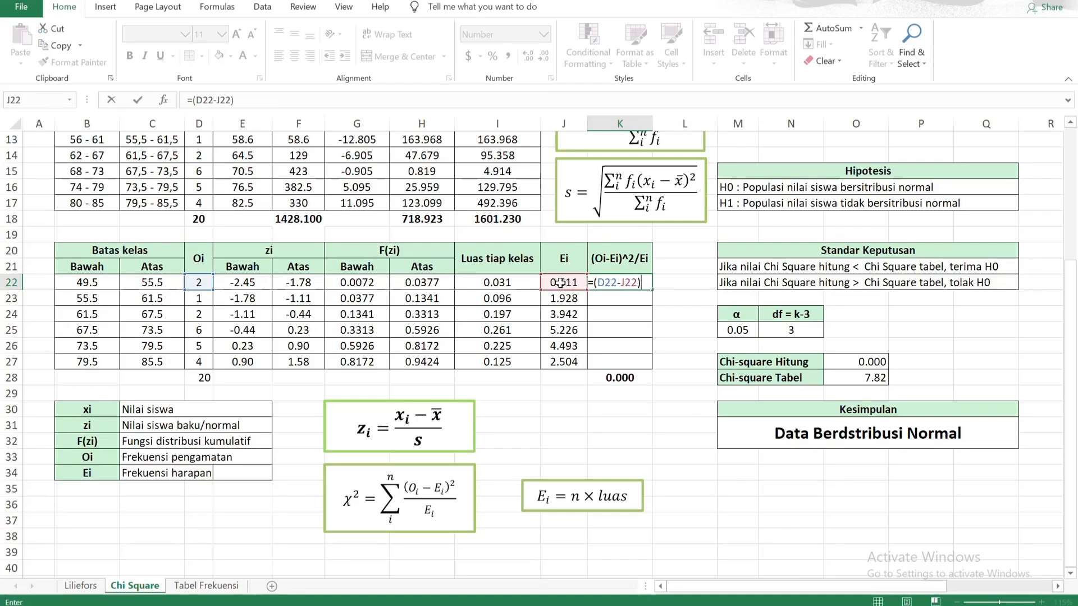
text(^2/J22)
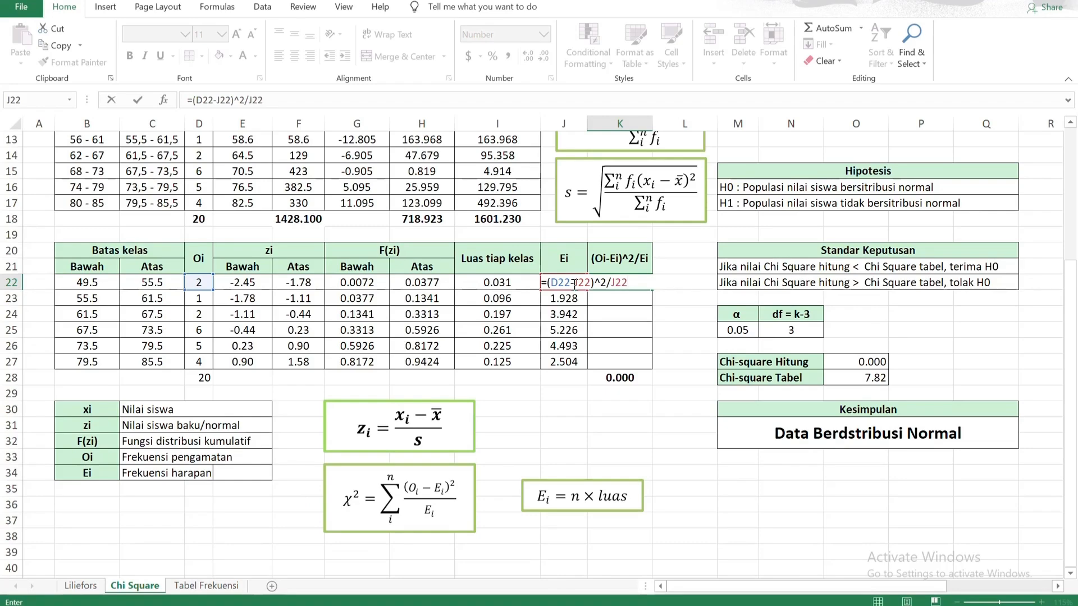
key(Return)
click(629, 283)
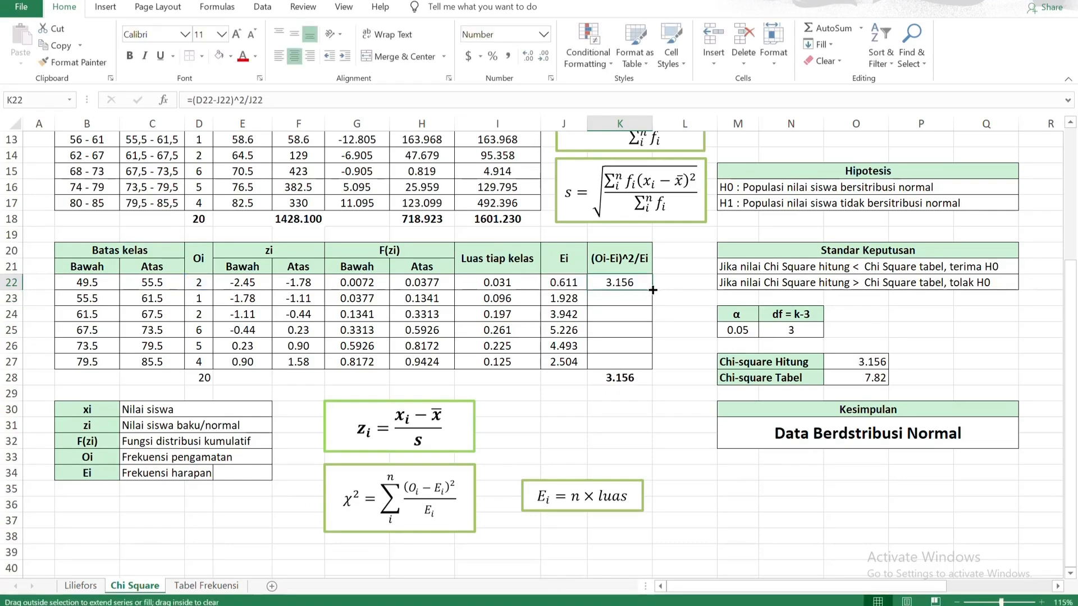
double_click(652, 289)
click(634, 284)
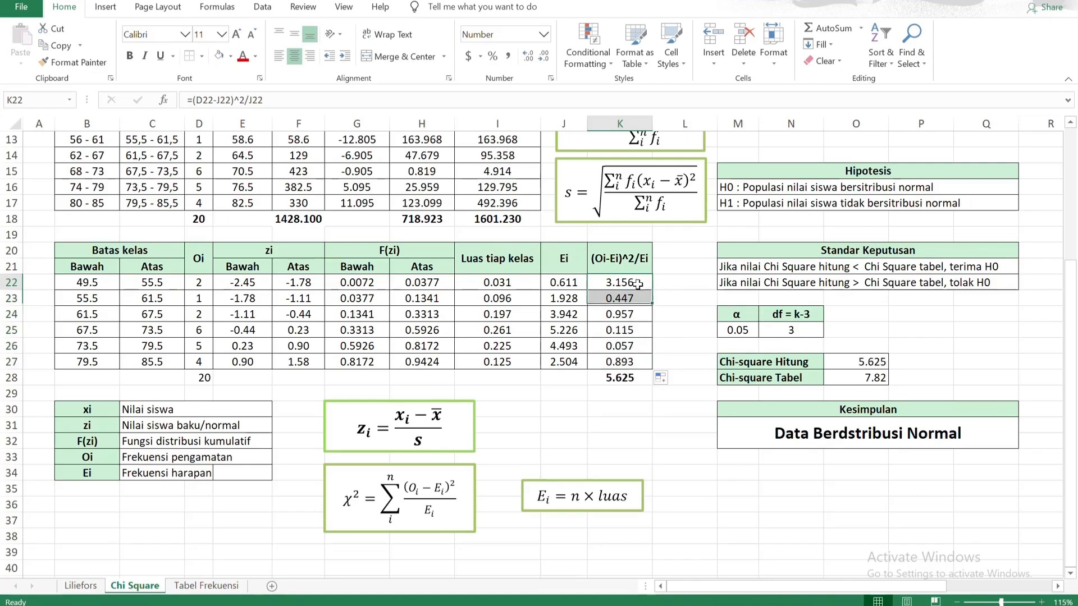
Check the (Oi-Ei)^2/Ei sum in K28 and review the Hipotesis and Standar Keputusan tables.
click(618, 380)
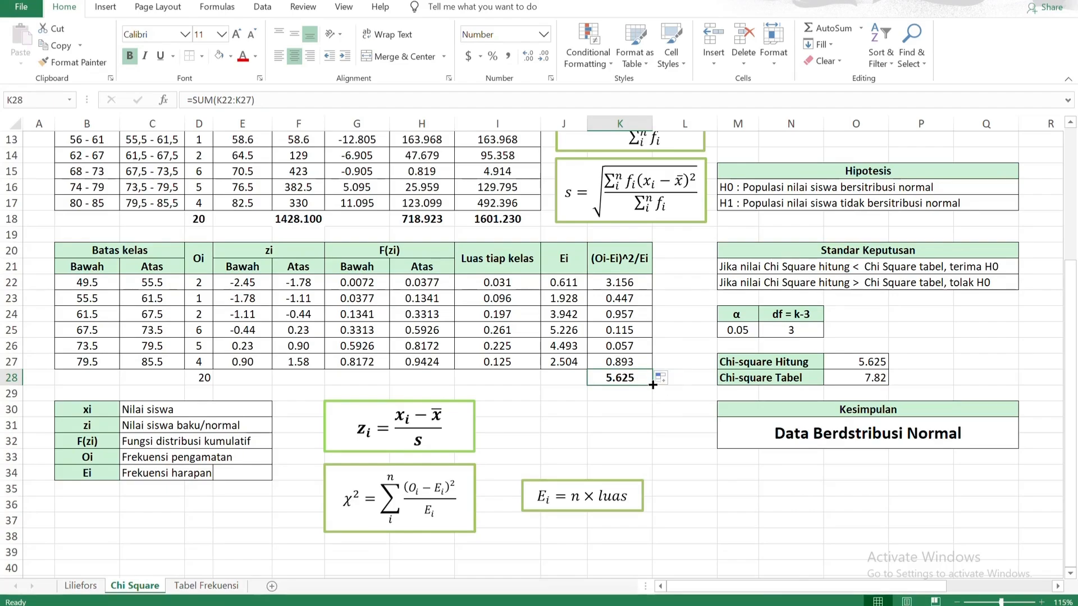
scroll(945, 301, up, 2)
scroll(945, 294, down, 1)
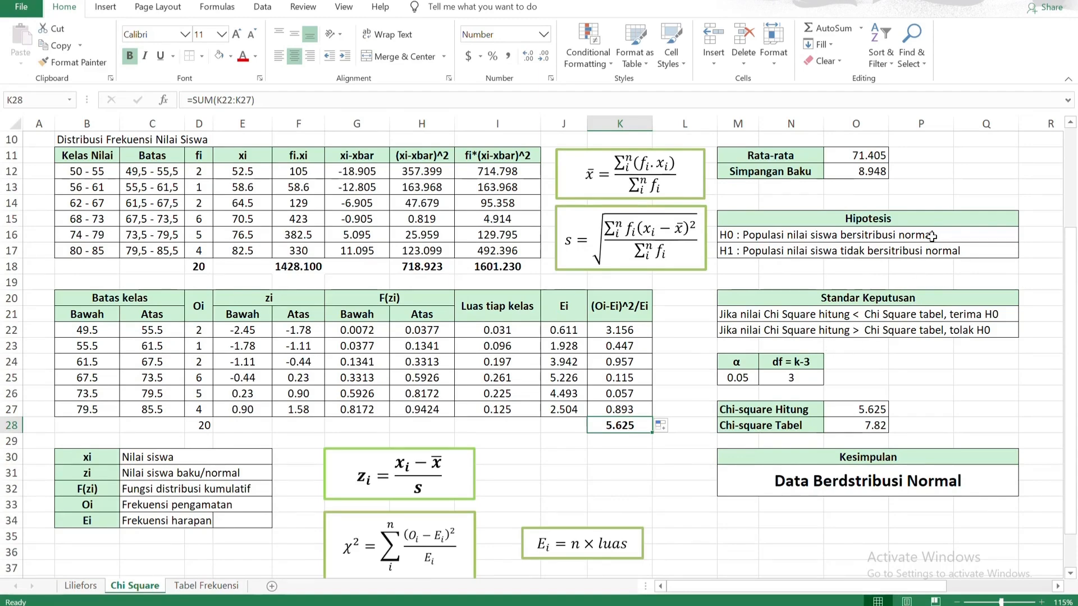
Review the H0 and H1 statements under Hipotesis and the rule for accepting H0 under Standar Keputusan.
scroll(867, 245, up, 1)
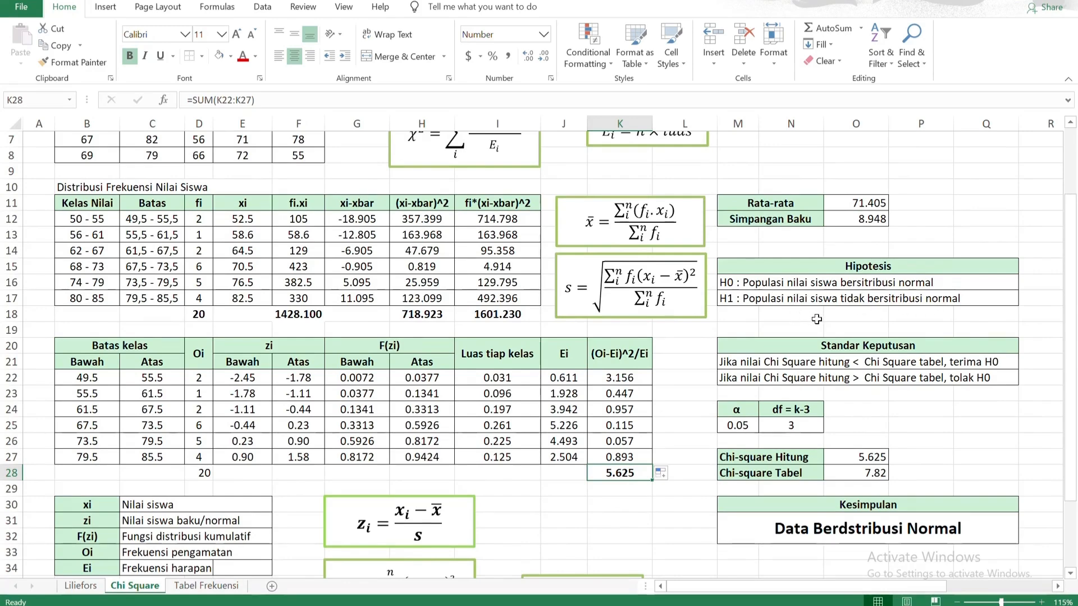
click(797, 300)
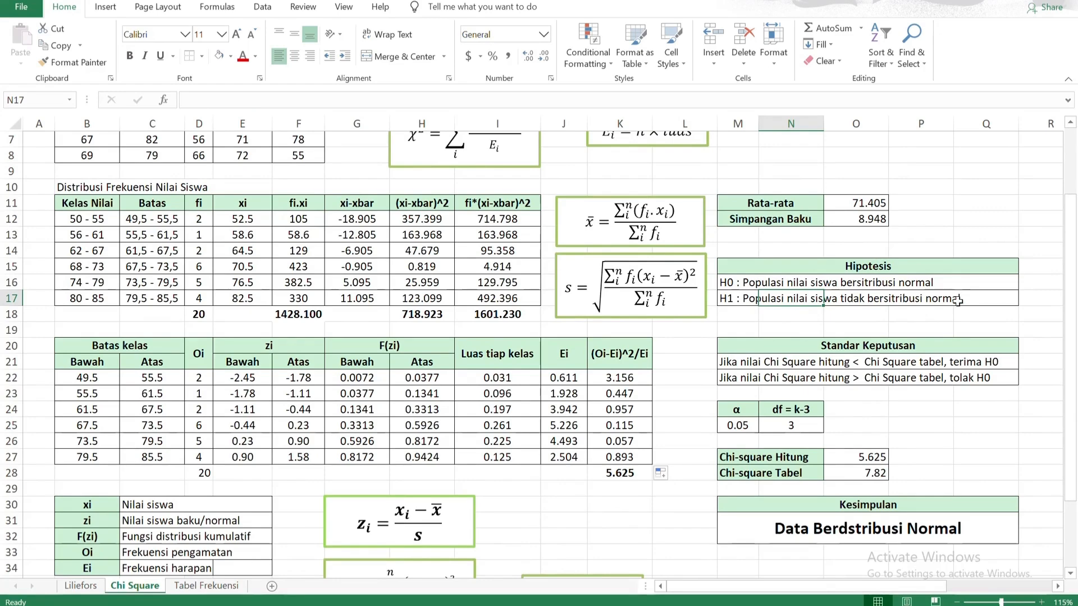
scroll(892, 323, down, 1)
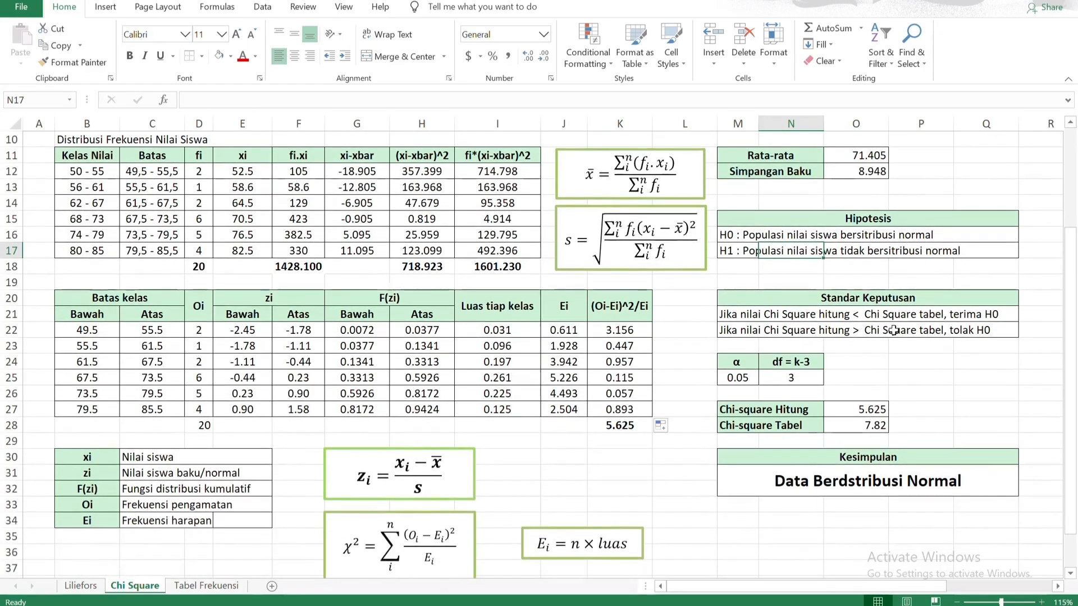
drag(761, 313, 973, 316)
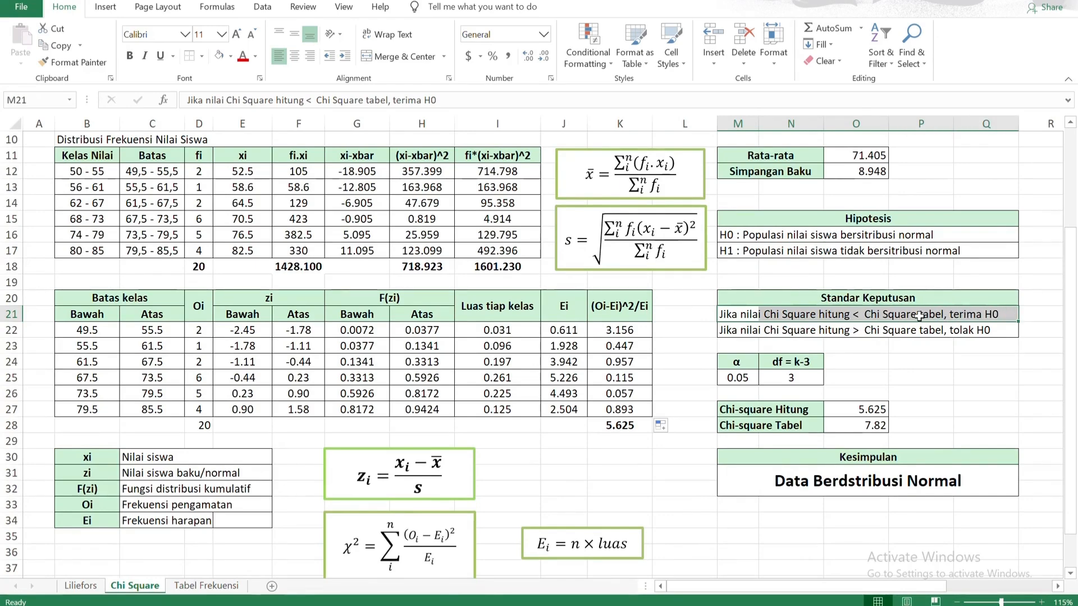
scroll(616, 448, down, 1)
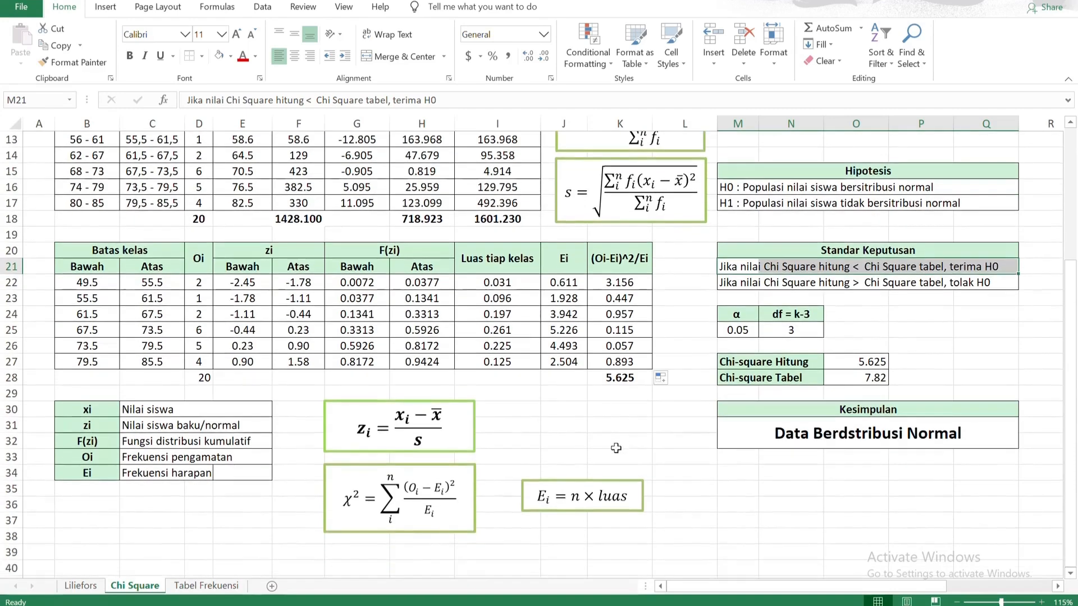
Trace the Chi-square Hitung value in O27 to the sum in K28 and inspect the Chi-square Tabel value in O28.
click(884, 360)
click(609, 375)
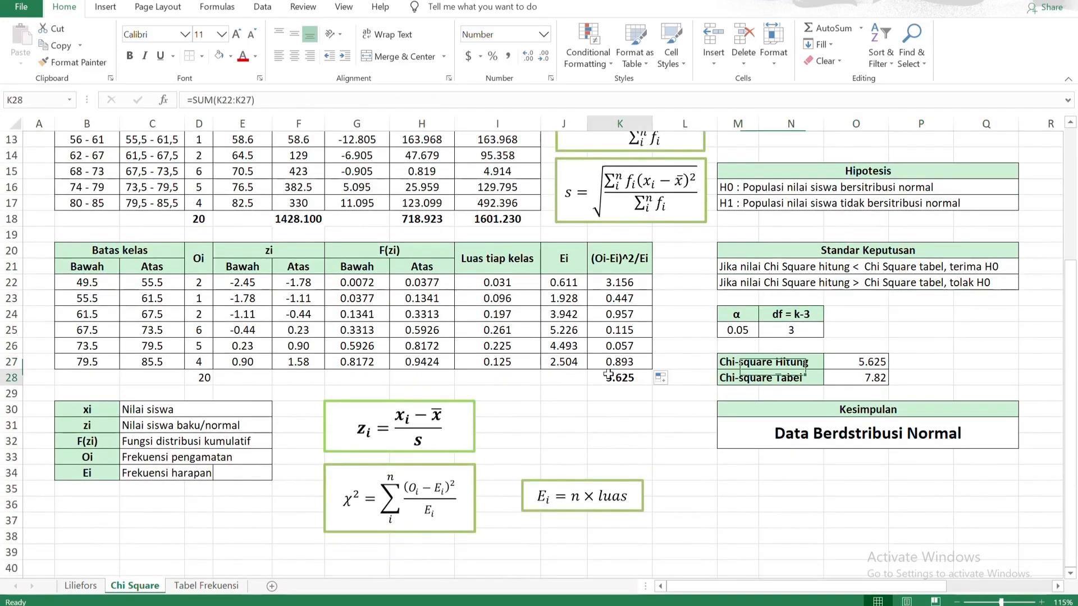
click(858, 362)
scroll(894, 327, up, 1)
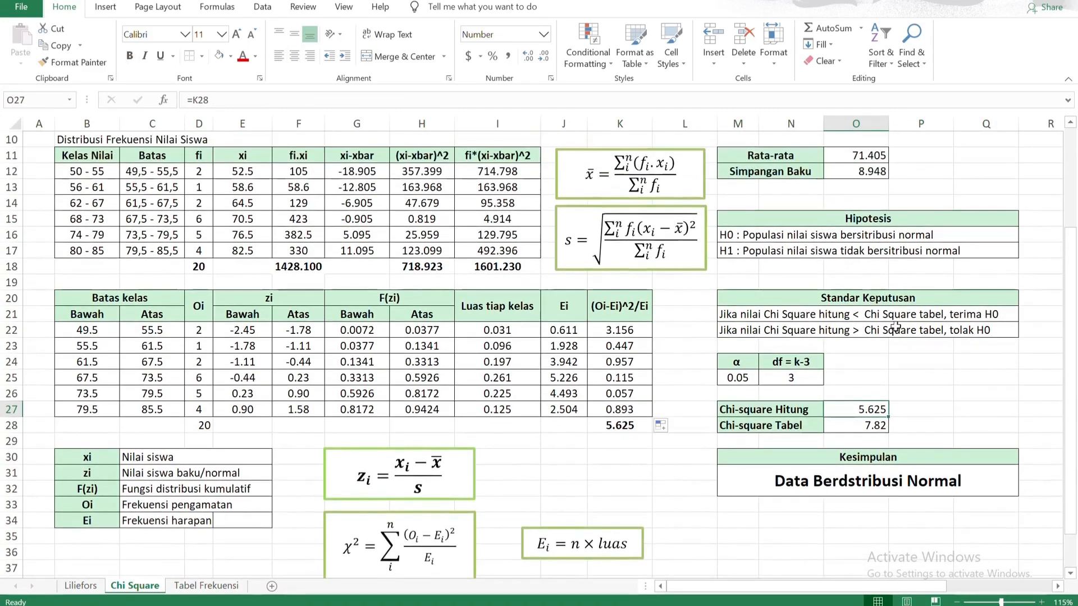
click(863, 426)
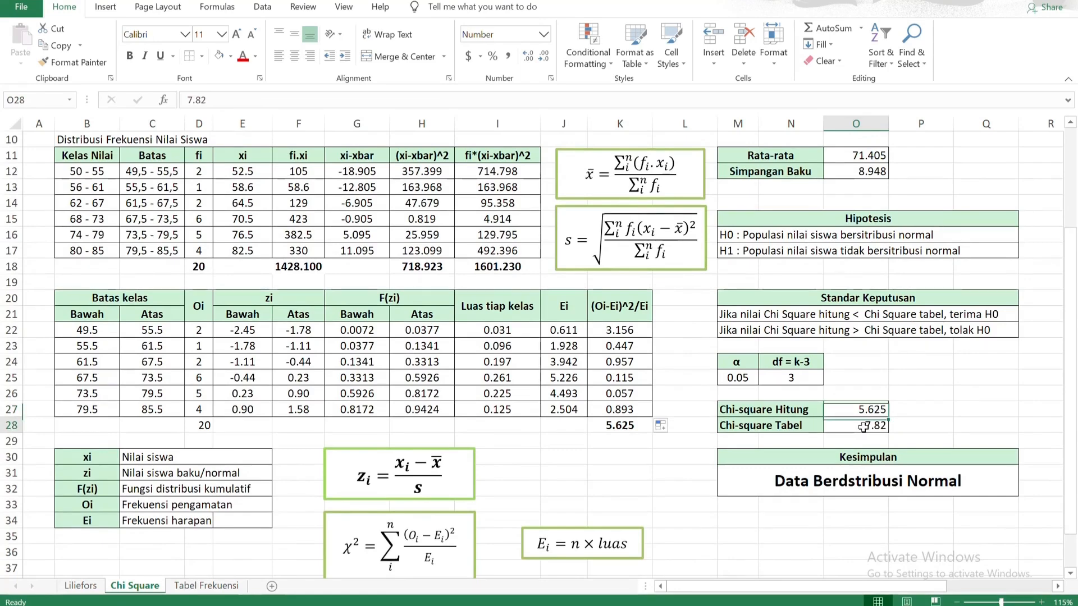
click(907, 424)
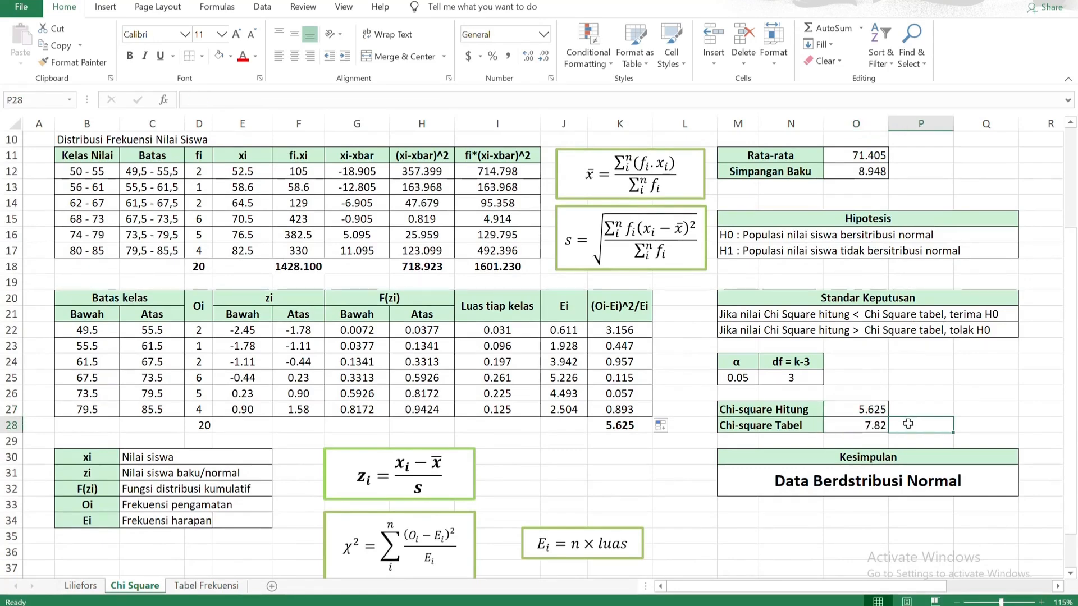
click(856, 426)
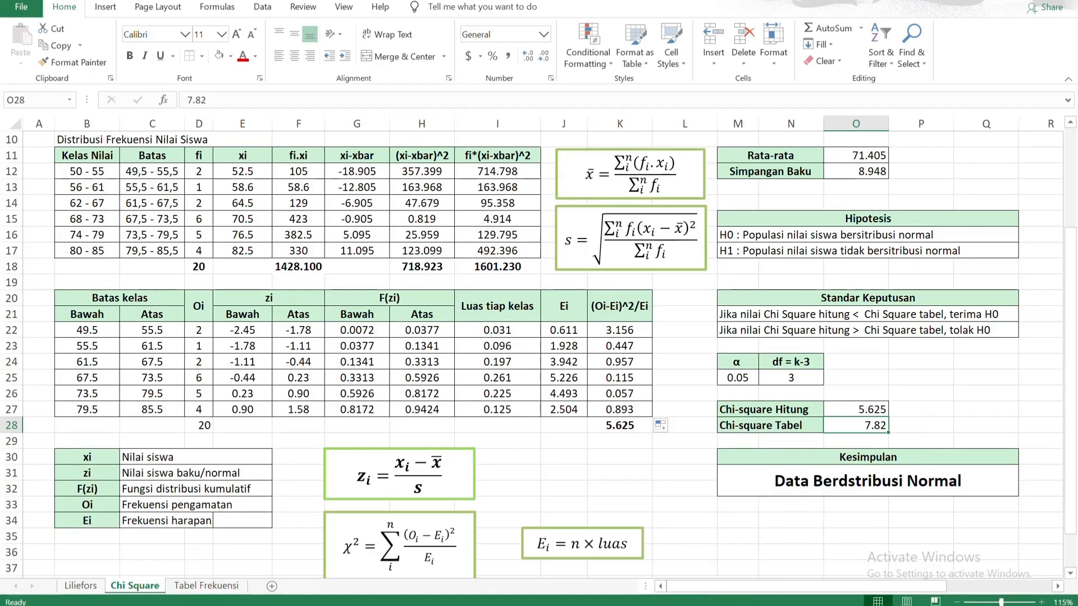
Switch to the browser, open the Tabel Chi Square PDF from the search results, and examine its Taraf Signifikansi and dk headings.
click(790, 605)
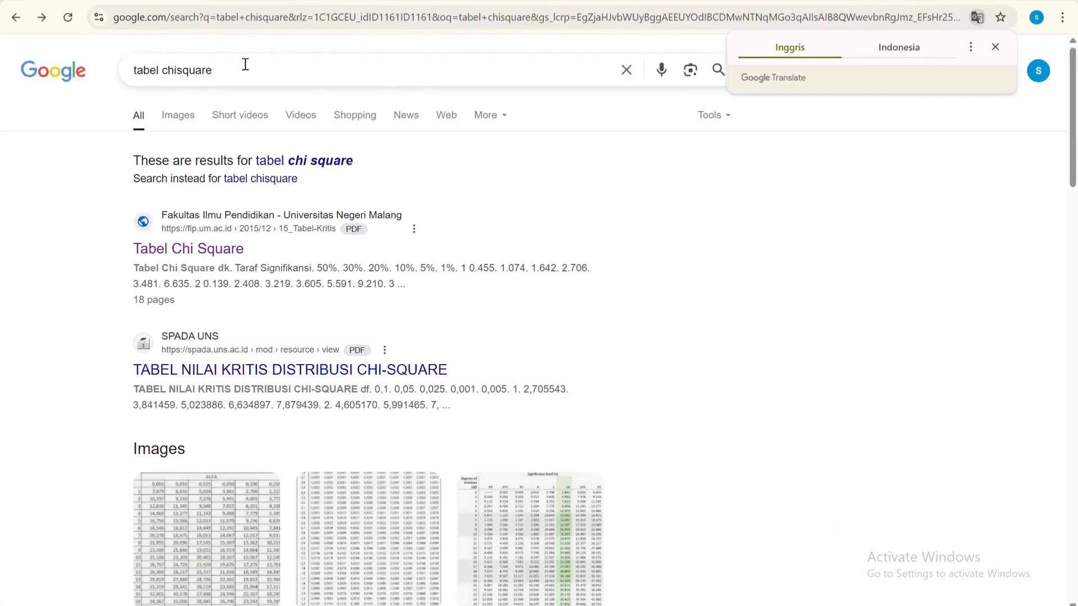
click(225, 251)
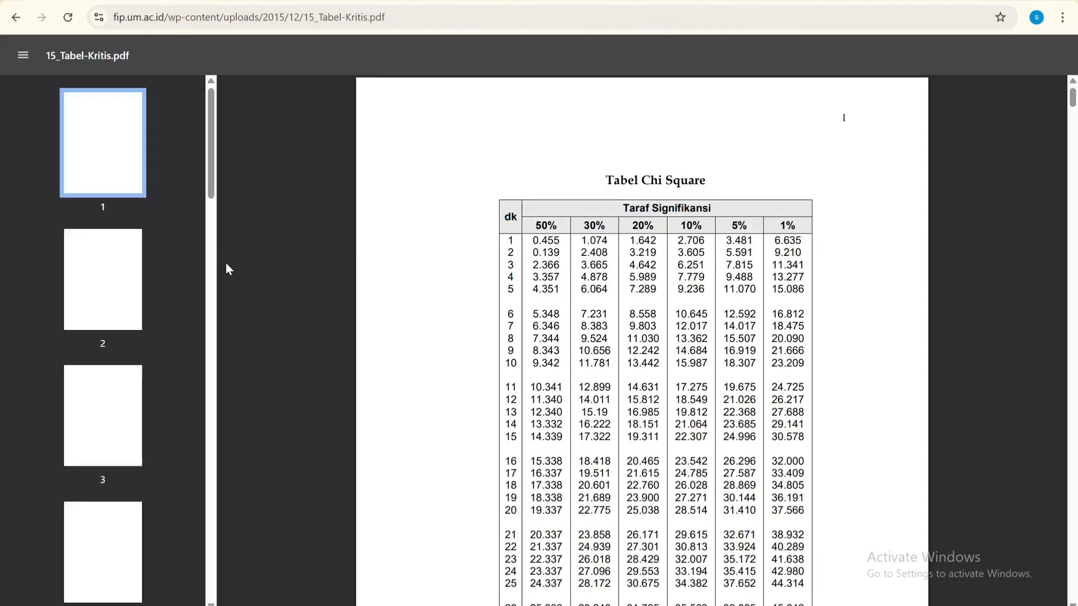
scroll(555, 187, down, 2)
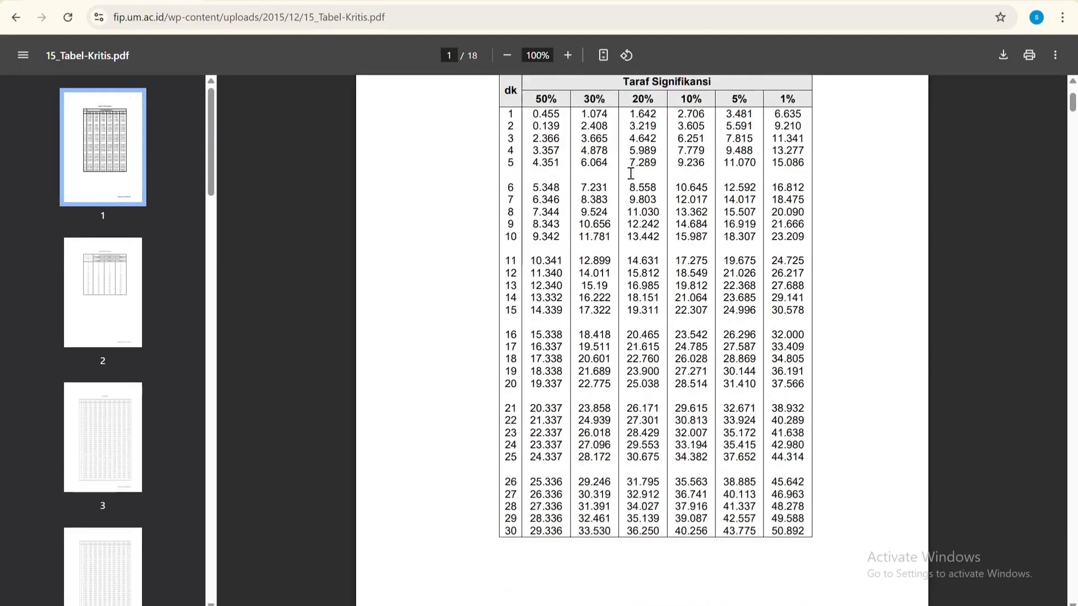
scroll(626, 165, up, 2)
scroll(631, 171, down, 1)
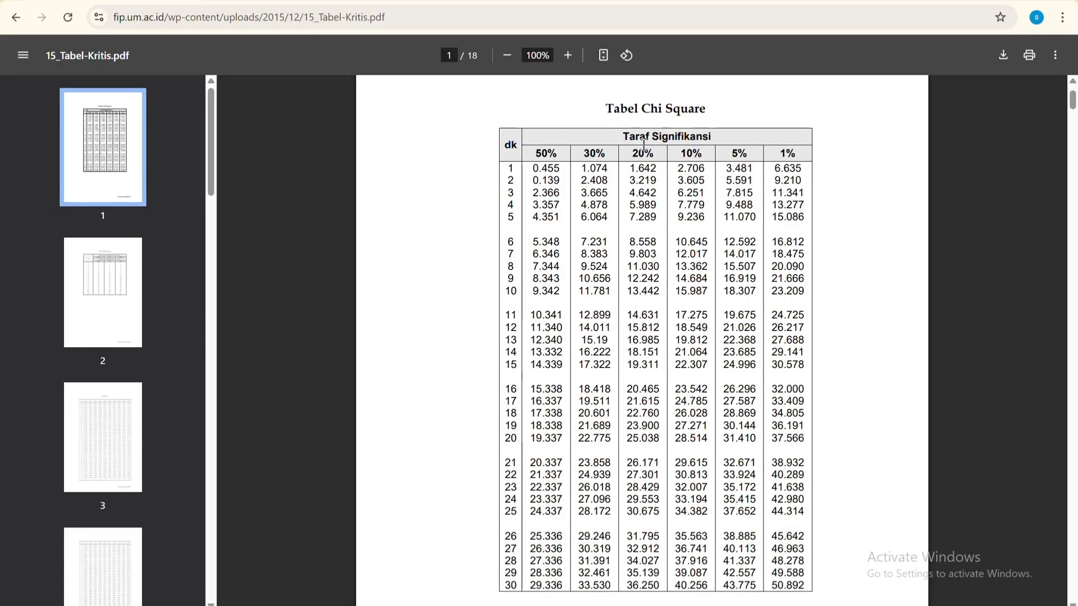
drag(622, 135, 729, 137)
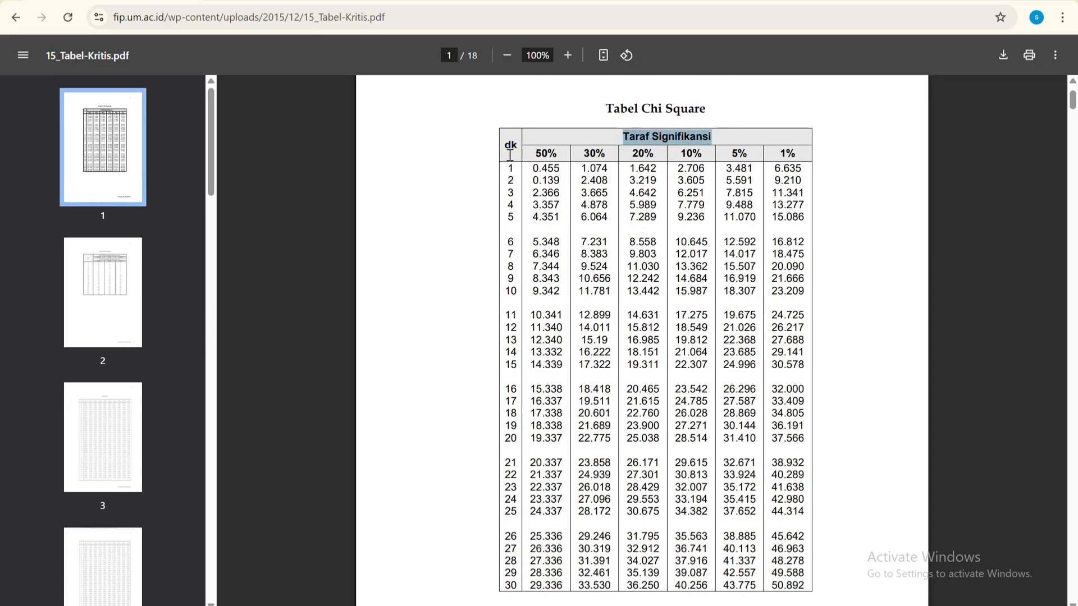
drag(504, 147, 513, 147)
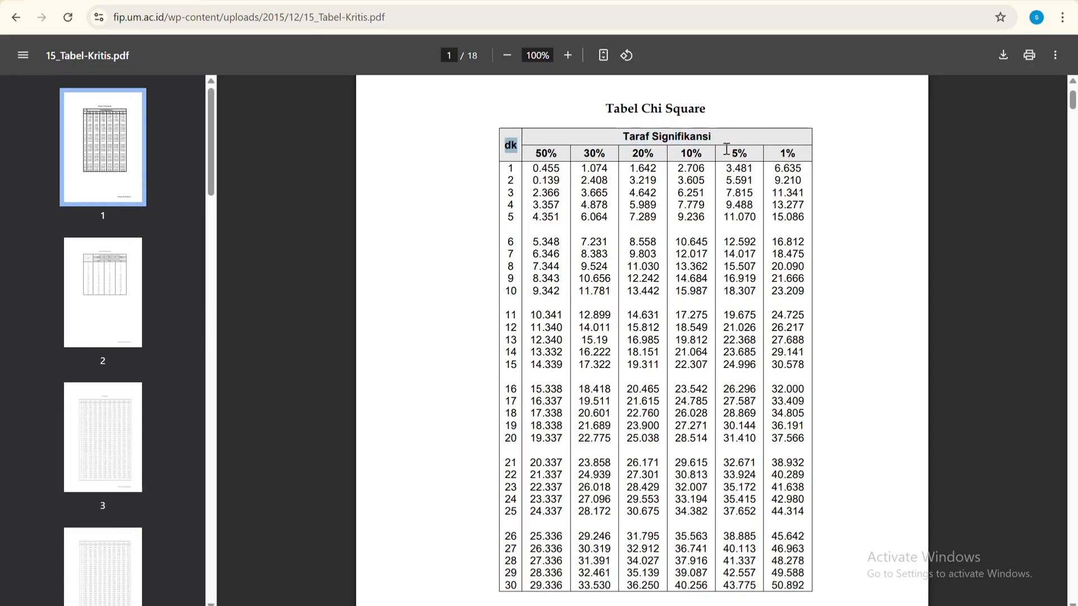
Return to the Excel workbook and examine the α value and the df = k-3 formula in its heading.
mouse_move(473, 605)
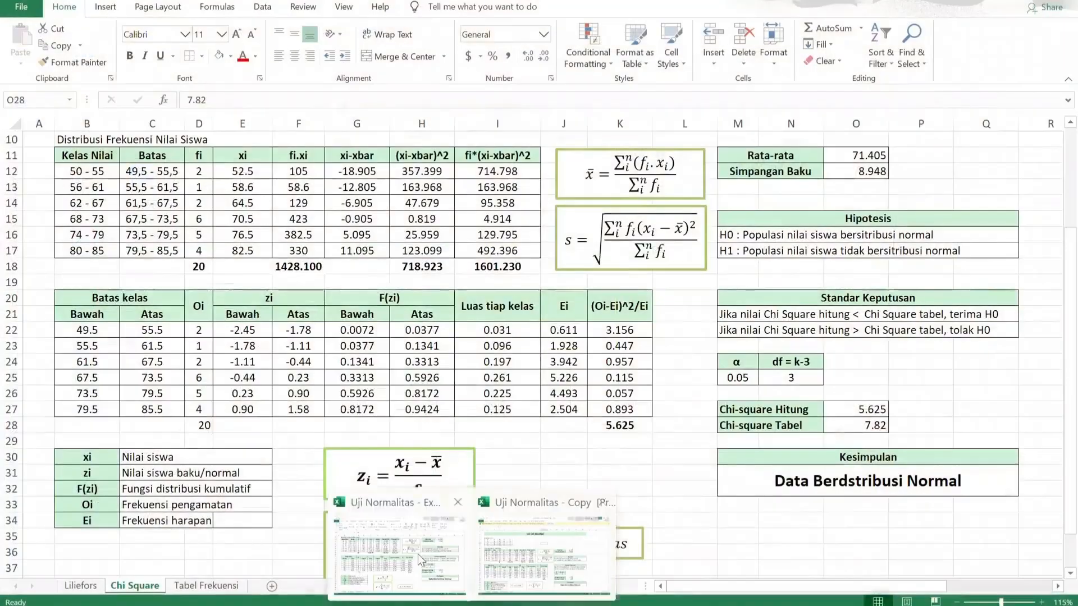
click(505, 566)
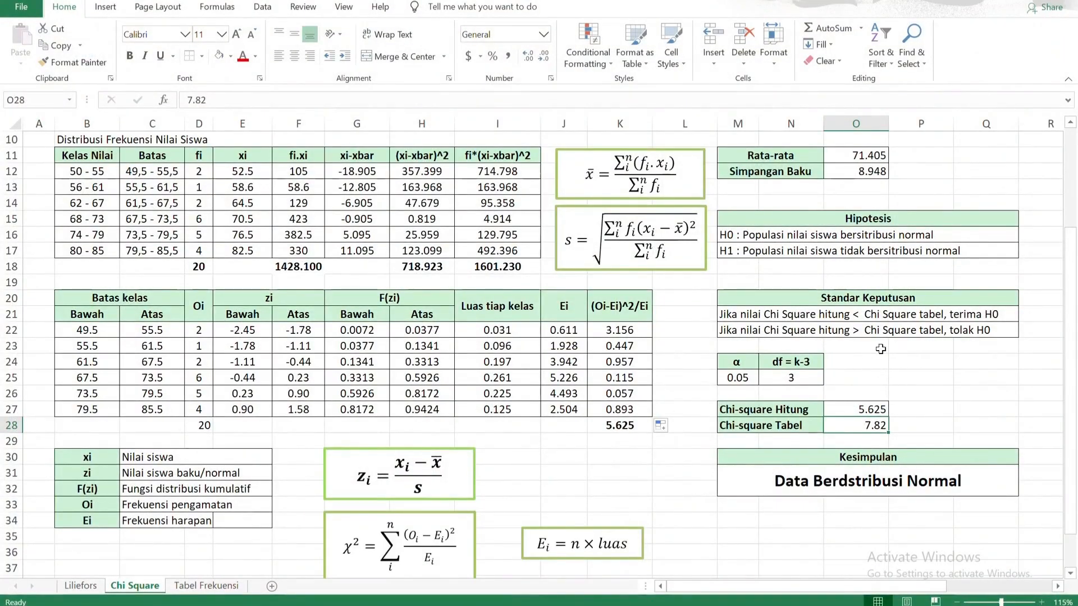
drag(737, 362, 756, 384)
click(790, 375)
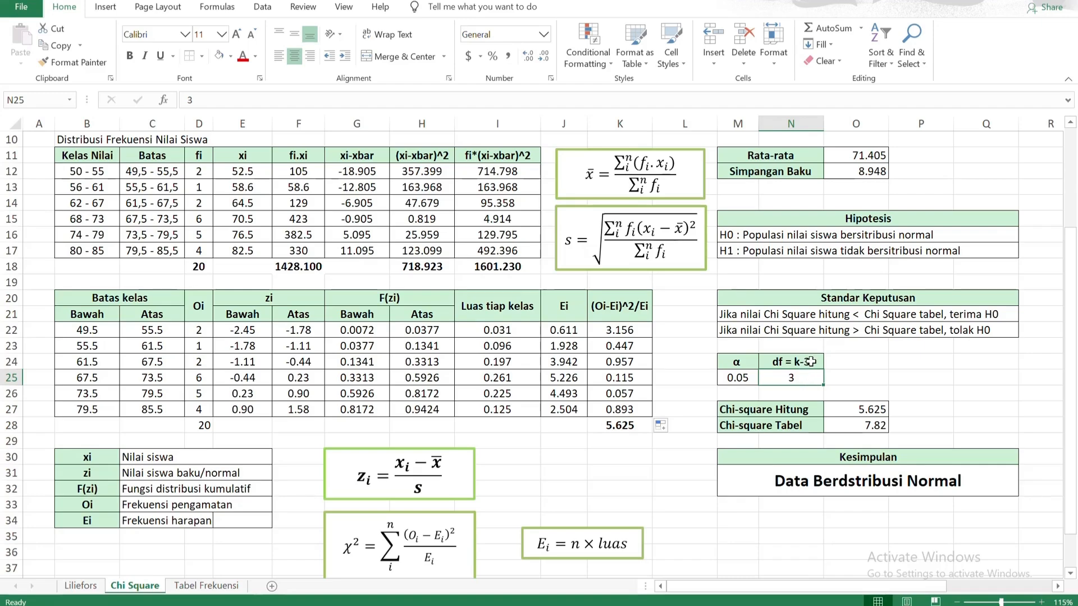
click(802, 362)
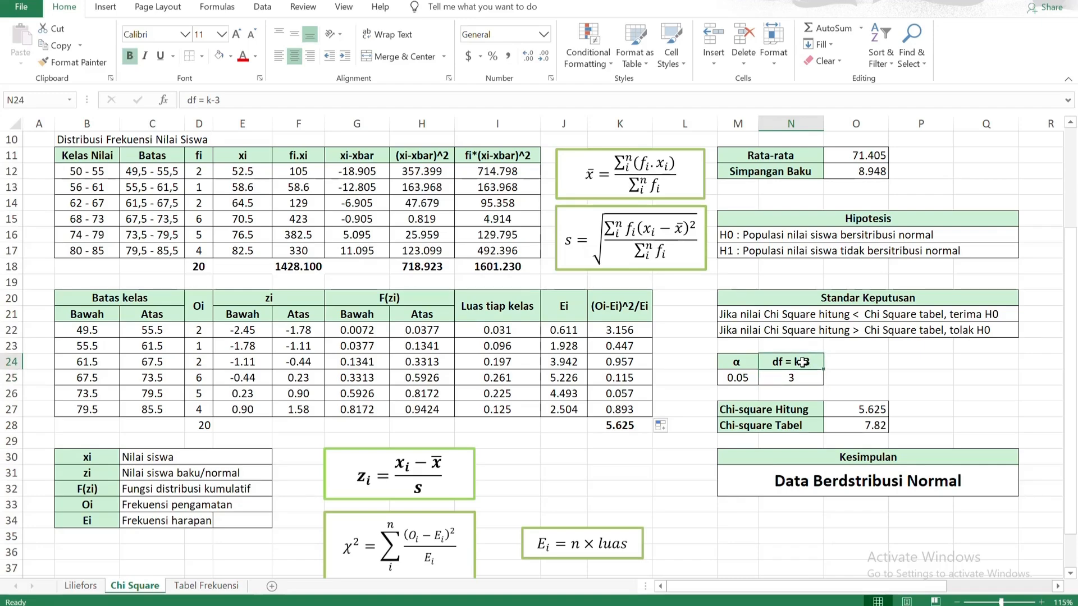
double_click(801, 362)
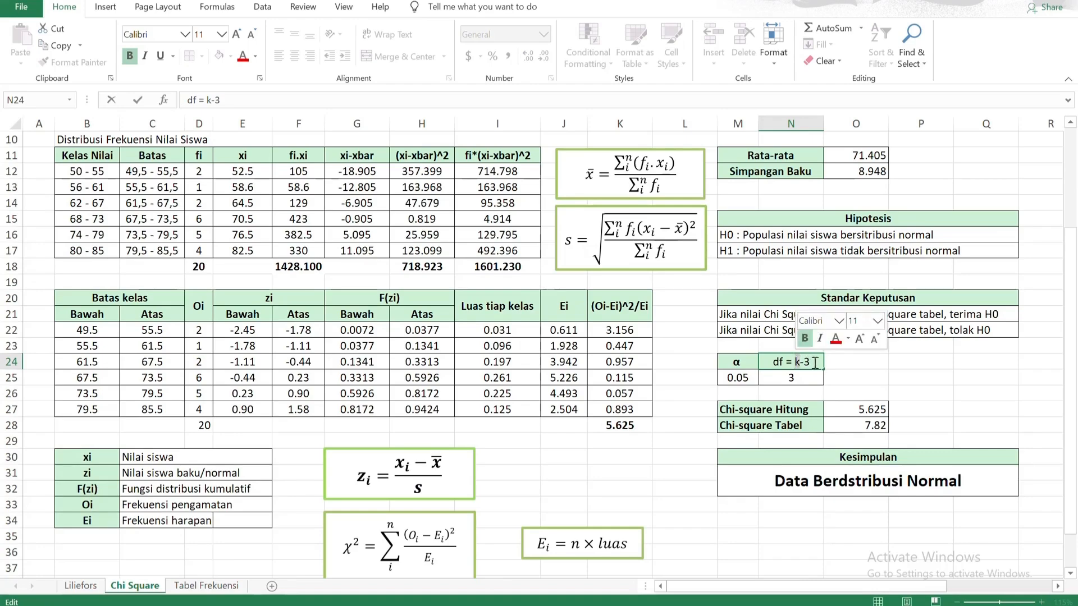
Count the class intervals in B12:B17 to obtain k and check the df value in N25.
click(86, 172)
click(83, 188)
click(91, 203)
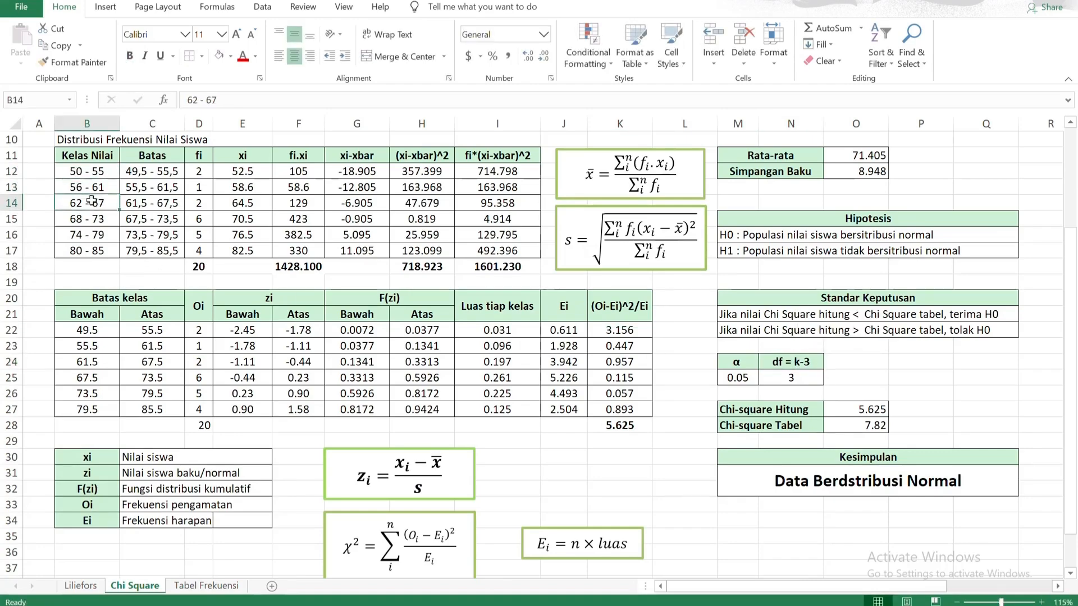
click(98, 219)
click(107, 235)
click(114, 248)
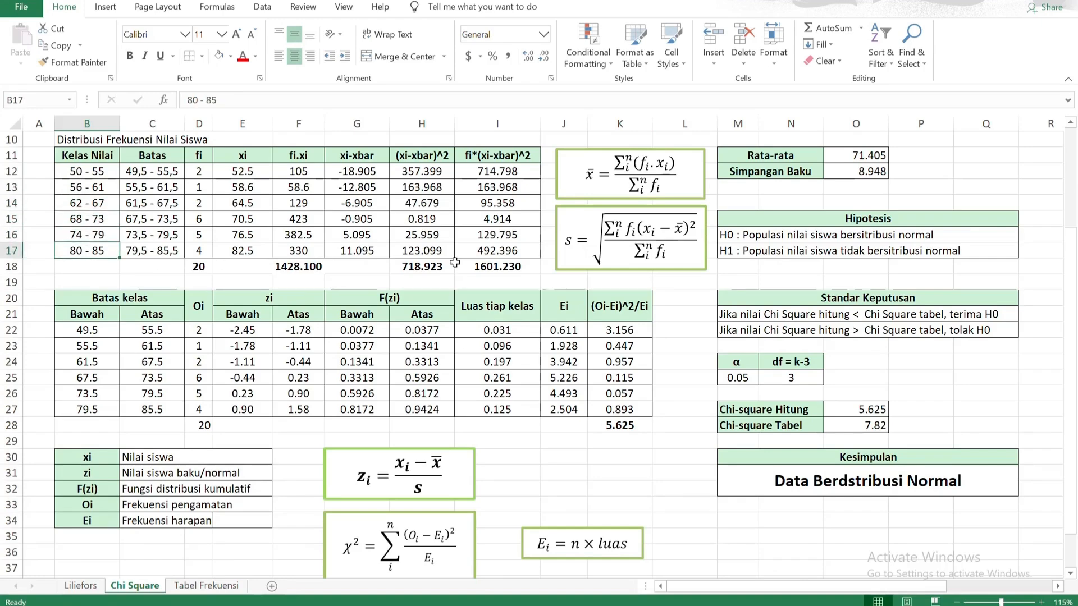
click(796, 375)
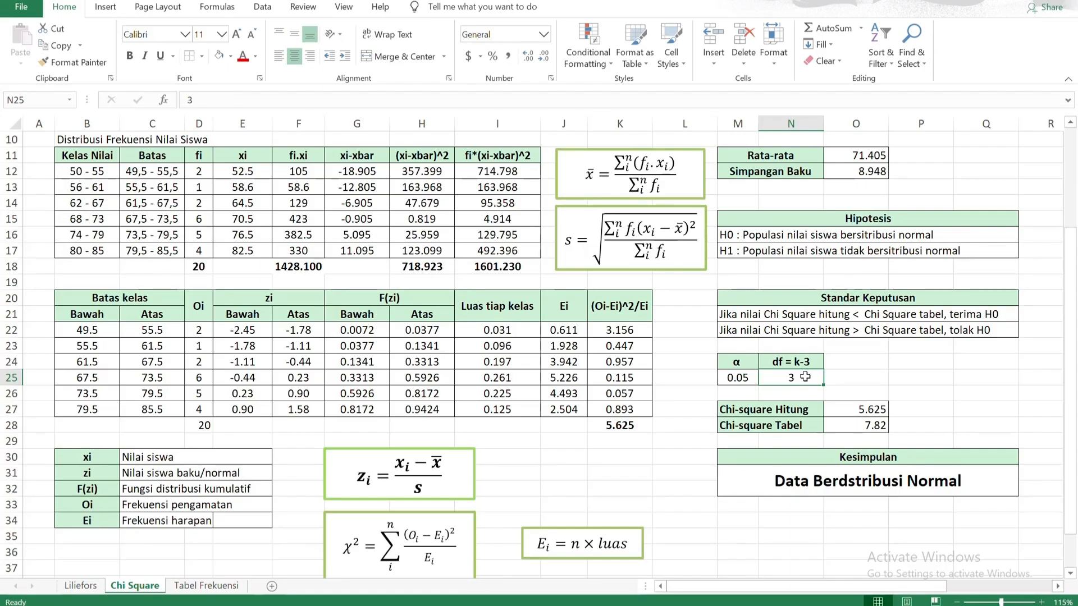
Switch to the browser and look up the chi-square table value for dk 3 at the 5% significance level.
click(790, 605)
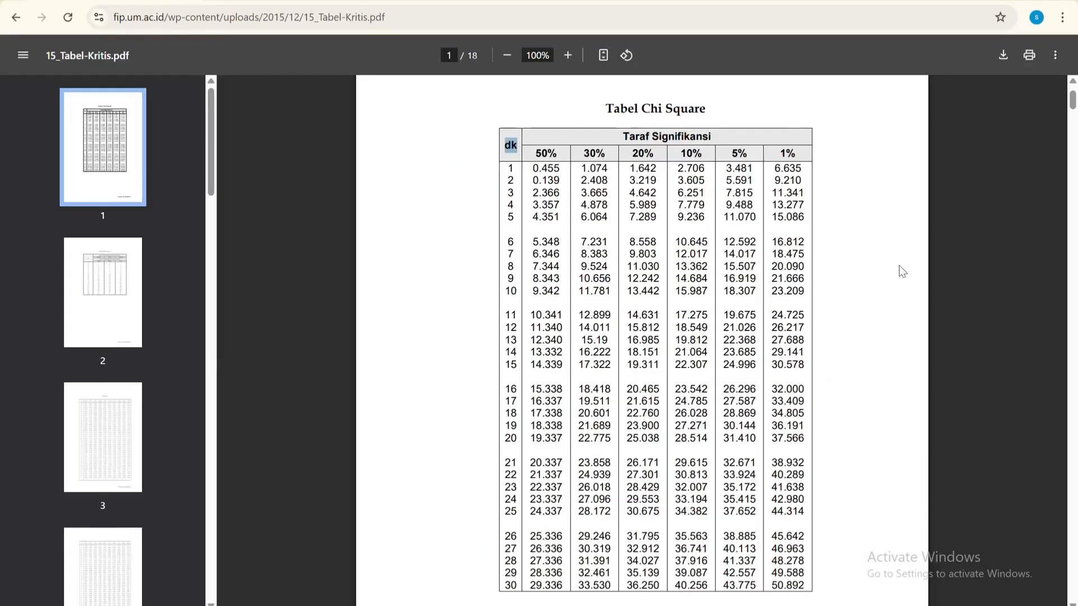
click(841, 130)
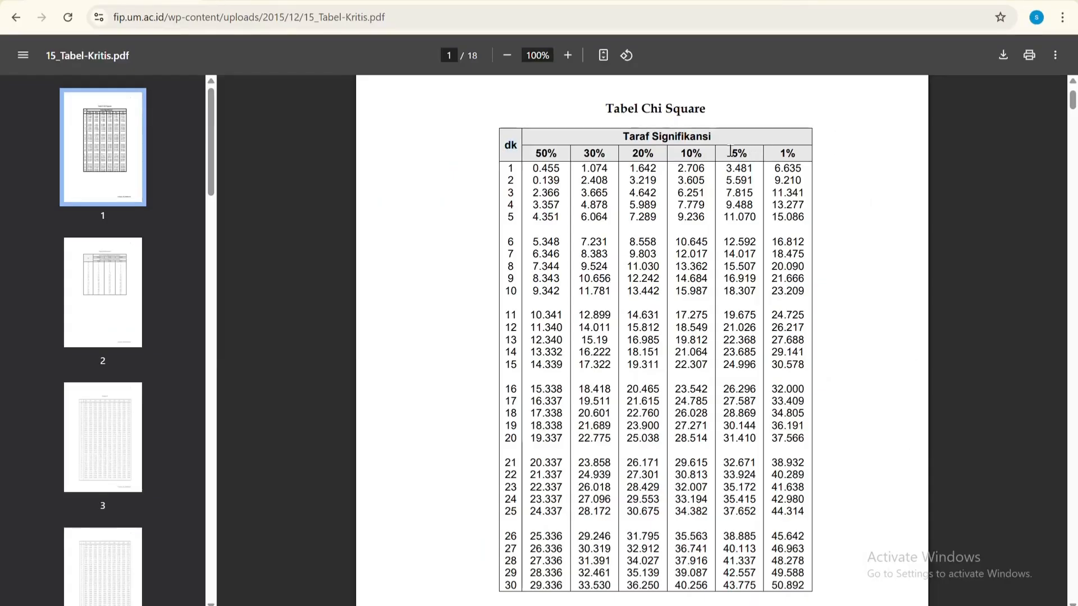
drag(730, 151, 753, 151)
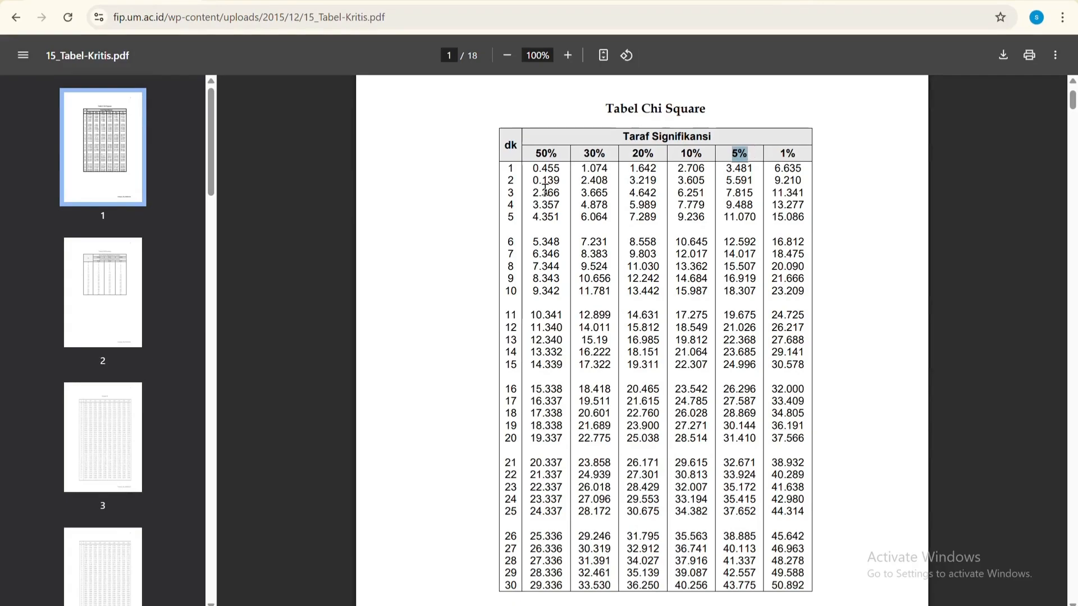
drag(505, 193, 760, 196)
click(721, 191)
double_click(742, 192)
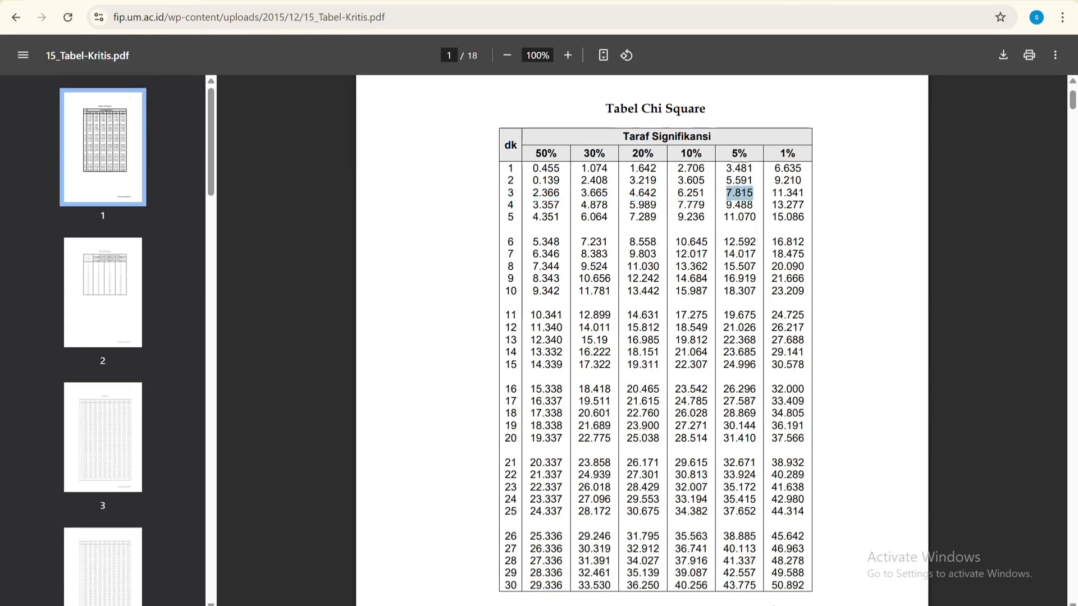
Return to the Excel workbook and calculate the tabulated chi-square in P28 with CHIINV, using M25 as probability and N25 as degrees of freedom.
key(alt+Tab)
click(874, 424)
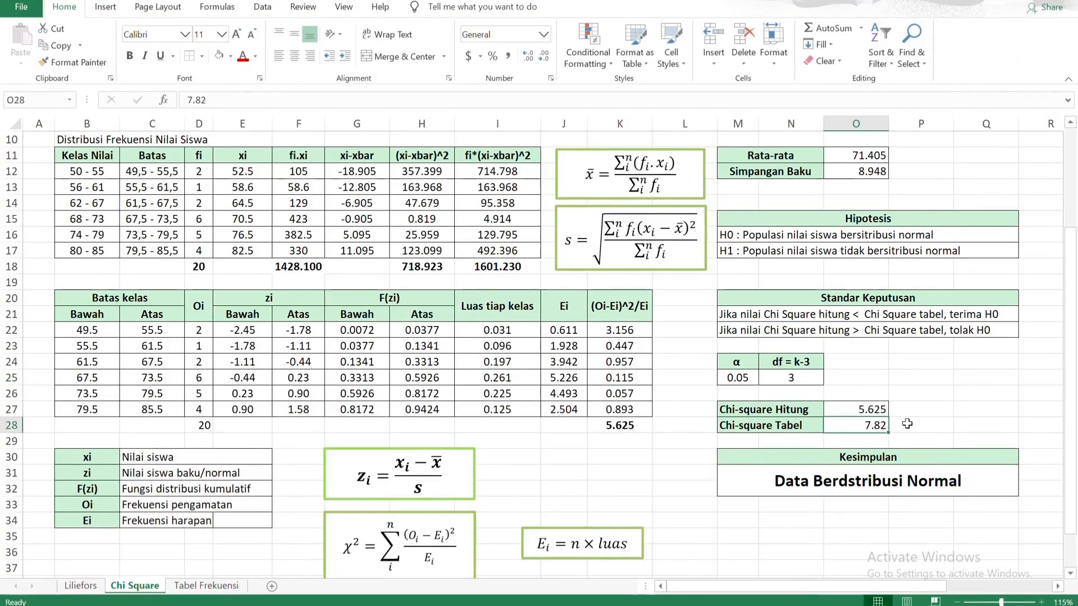
click(908, 424)
text(=)
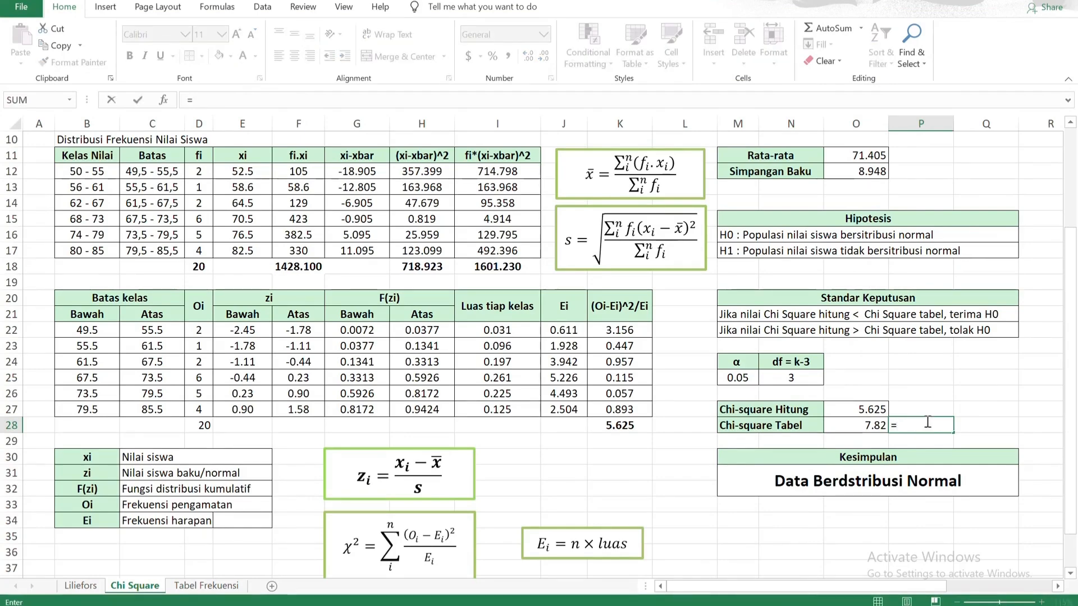
text(chii)
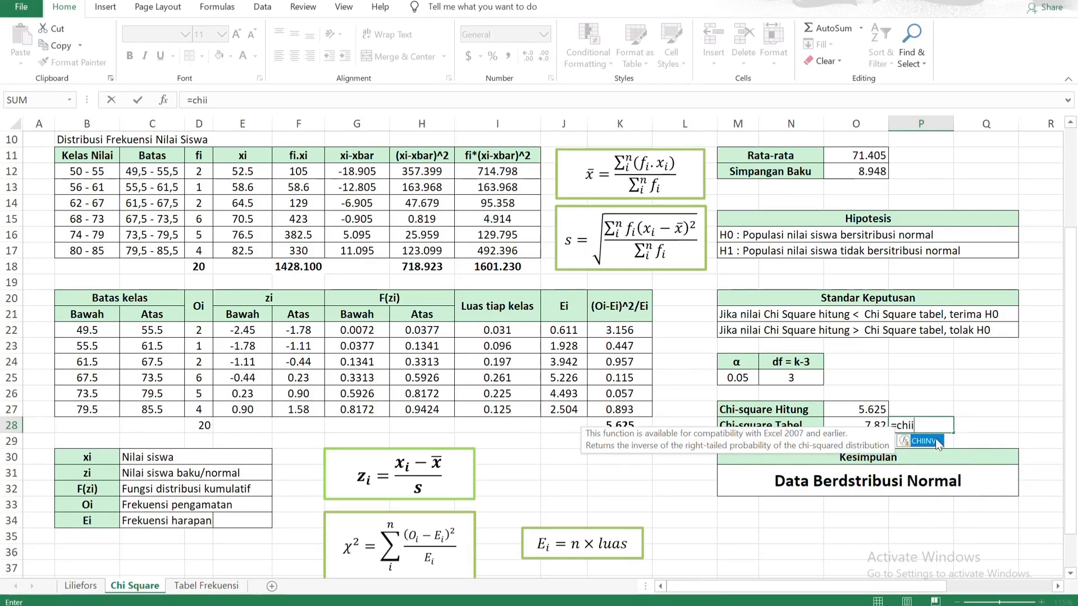
double_click(936, 439)
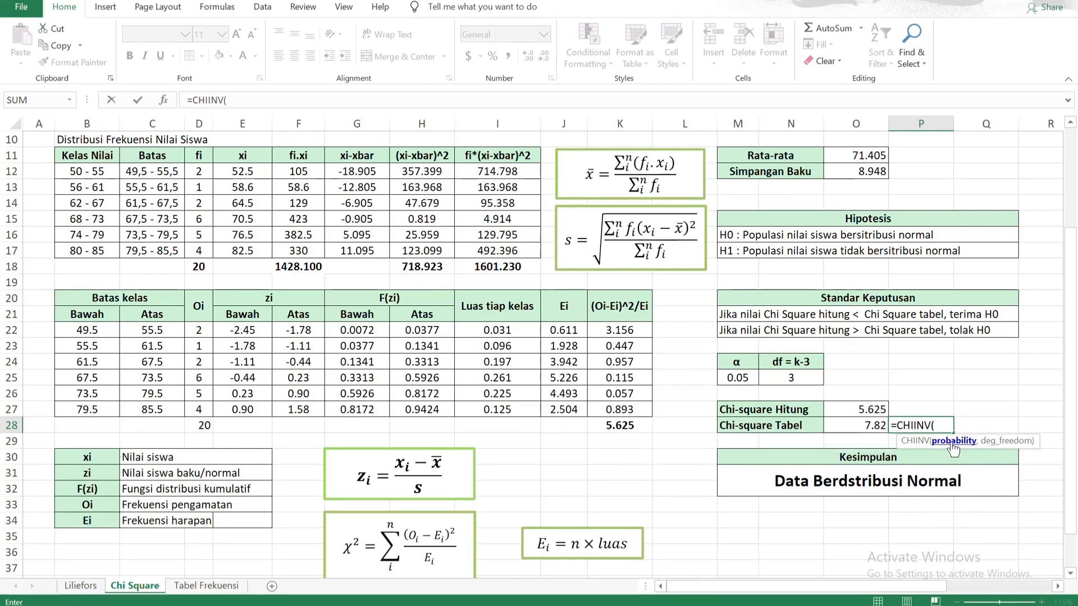
click(747, 377)
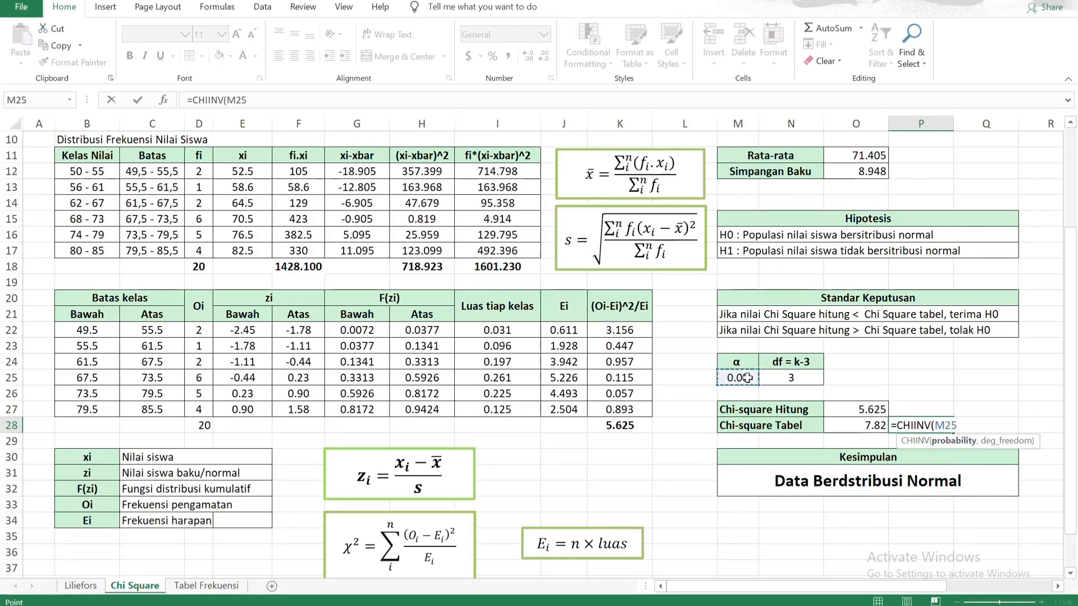
text(,)
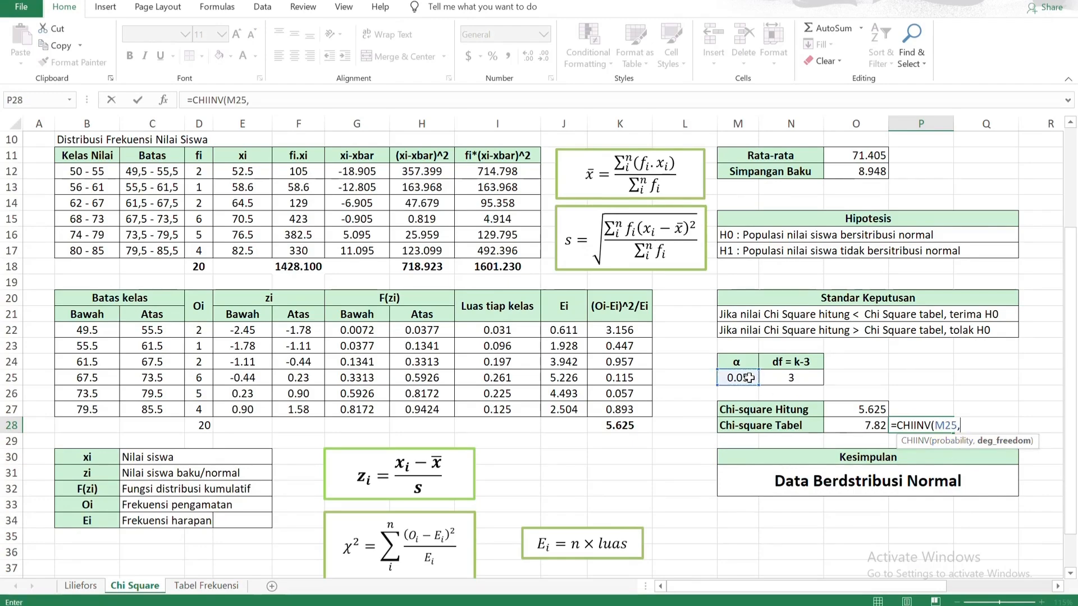
click(791, 376)
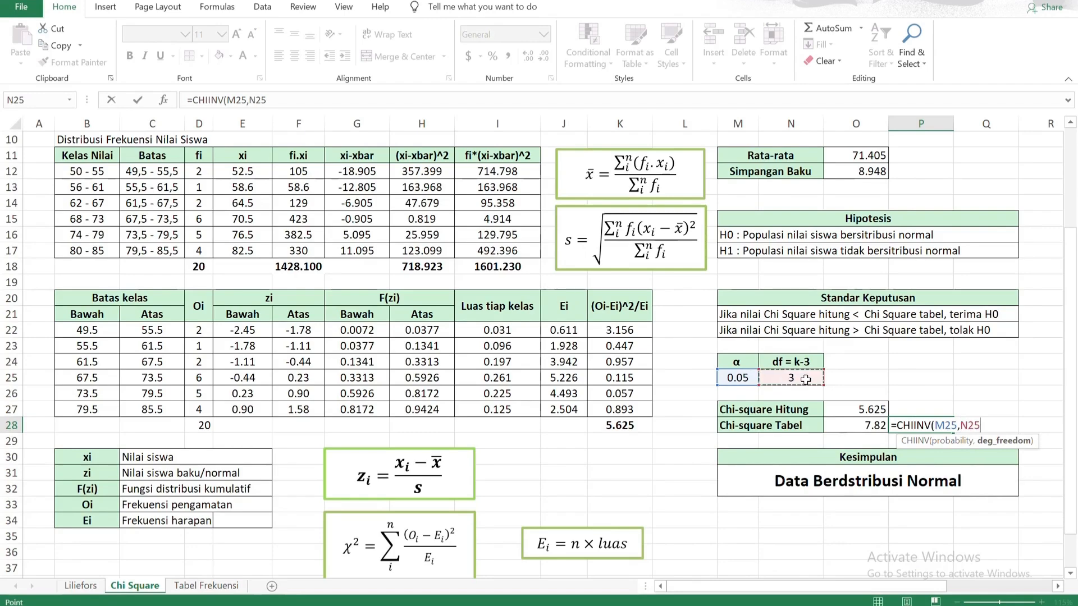
key(Return)
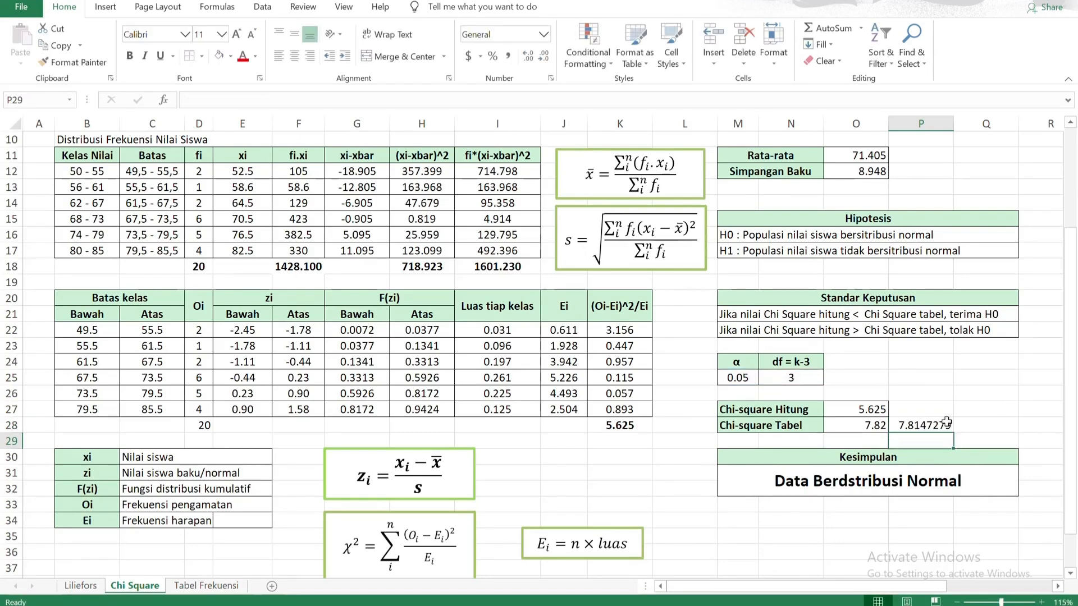
Compare the calculated and tabulated chi-square values in O27:P28, and check them against the decision rule, the H0 hypothesis and the Kesimpulan text.
drag(947, 422, 876, 424)
click(904, 403)
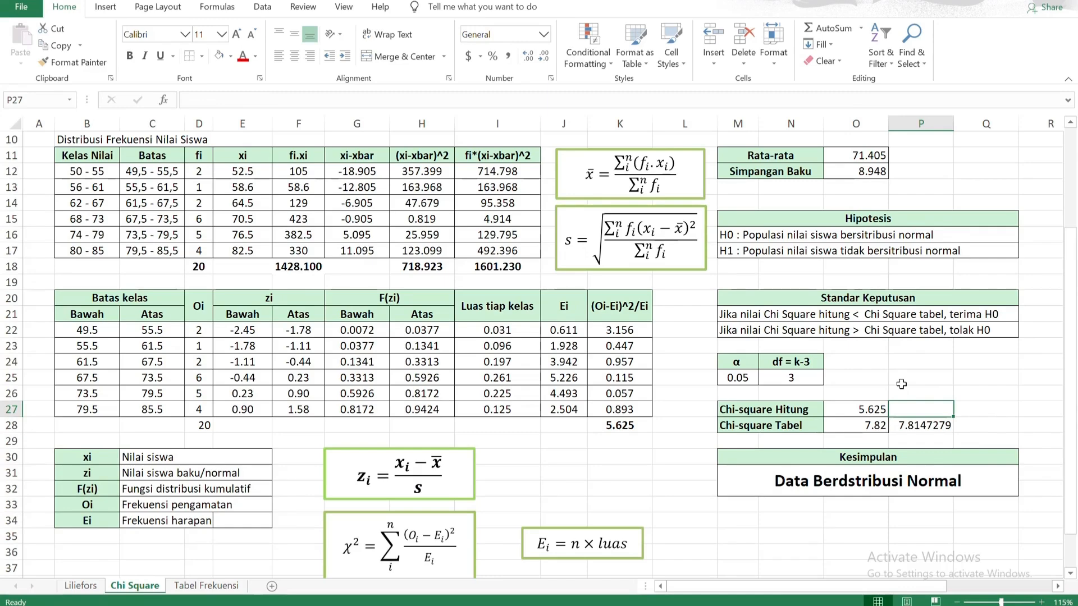
click(859, 491)
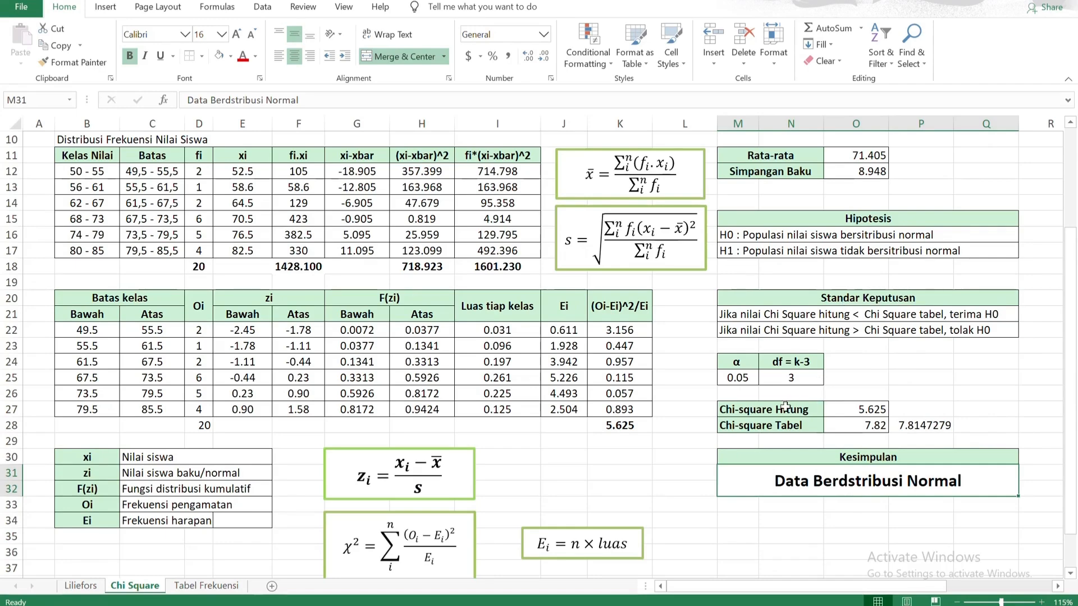
click(854, 410)
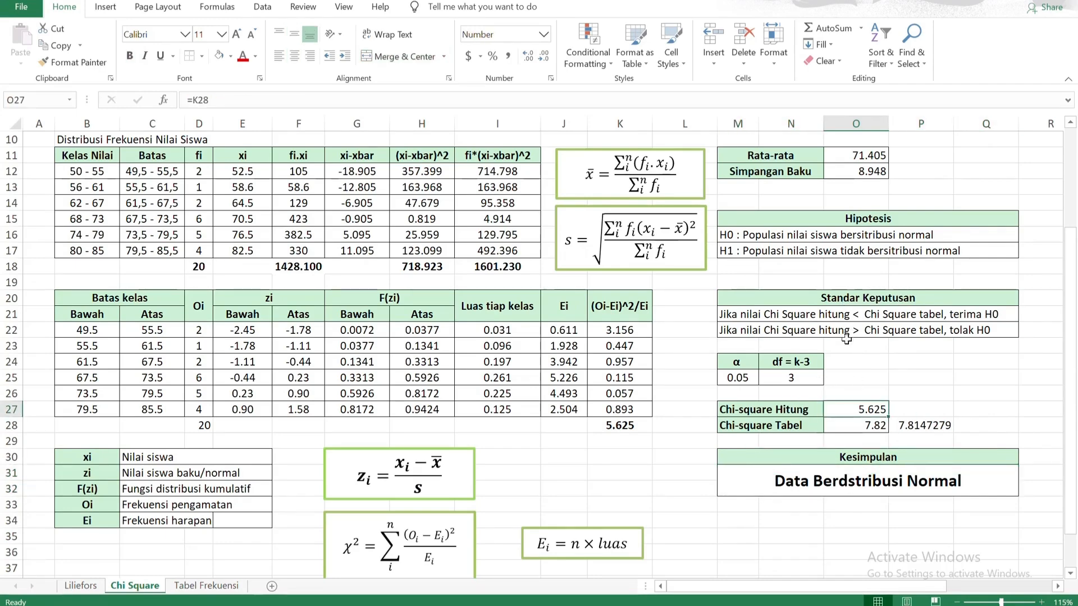
click(867, 427)
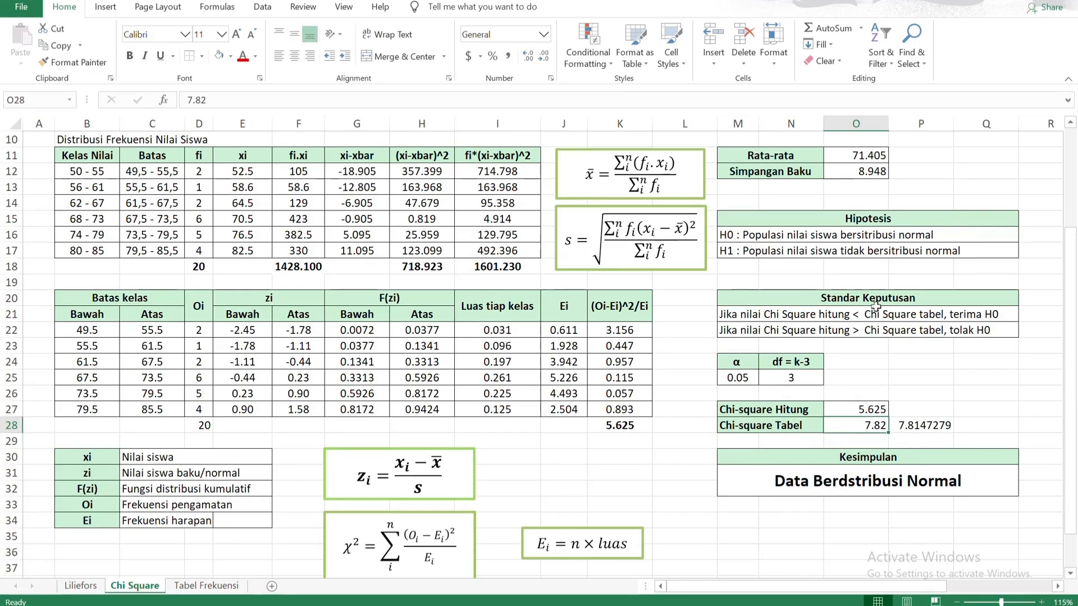
drag(760, 316, 985, 316)
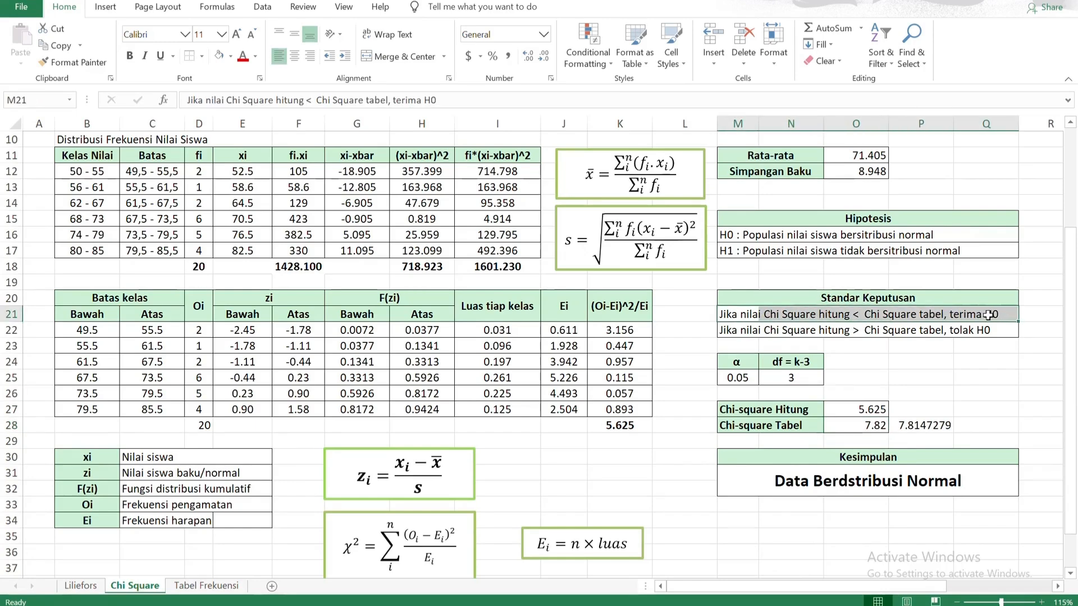
click(993, 315)
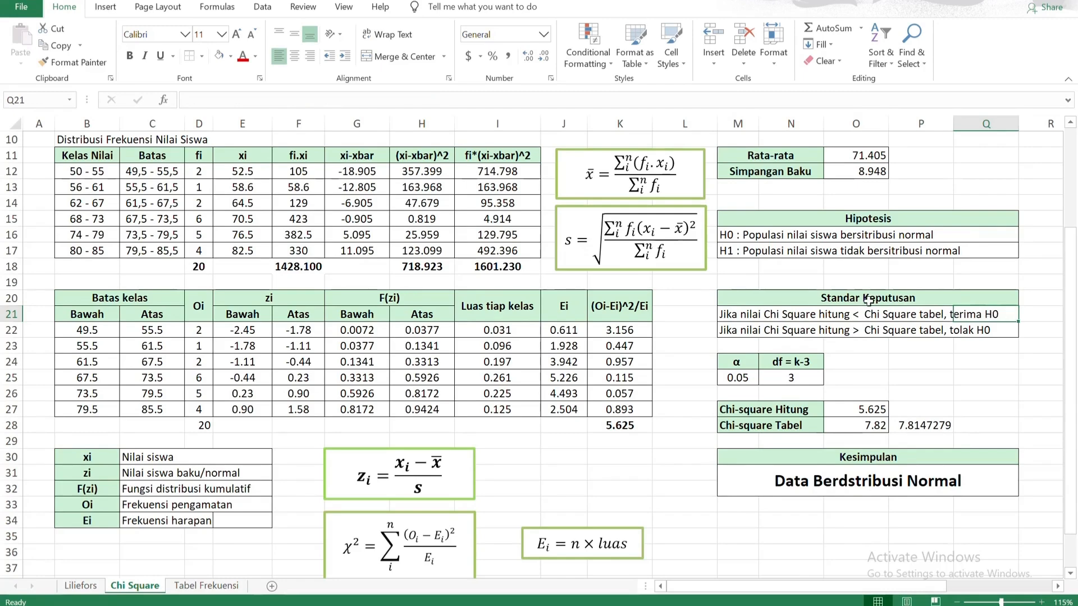
click(765, 237)
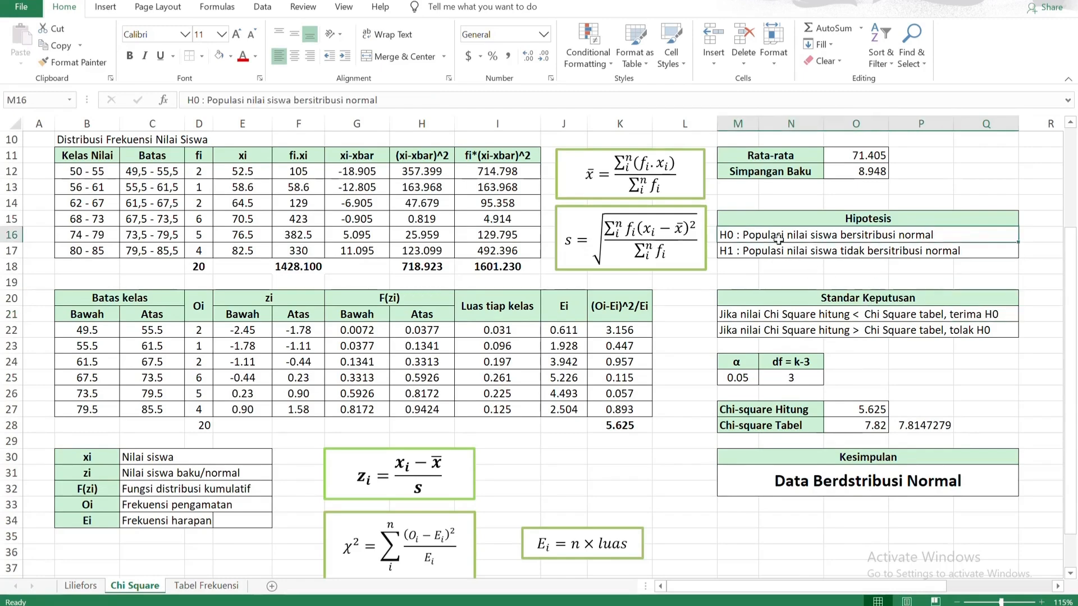
click(970, 411)
click(783, 477)
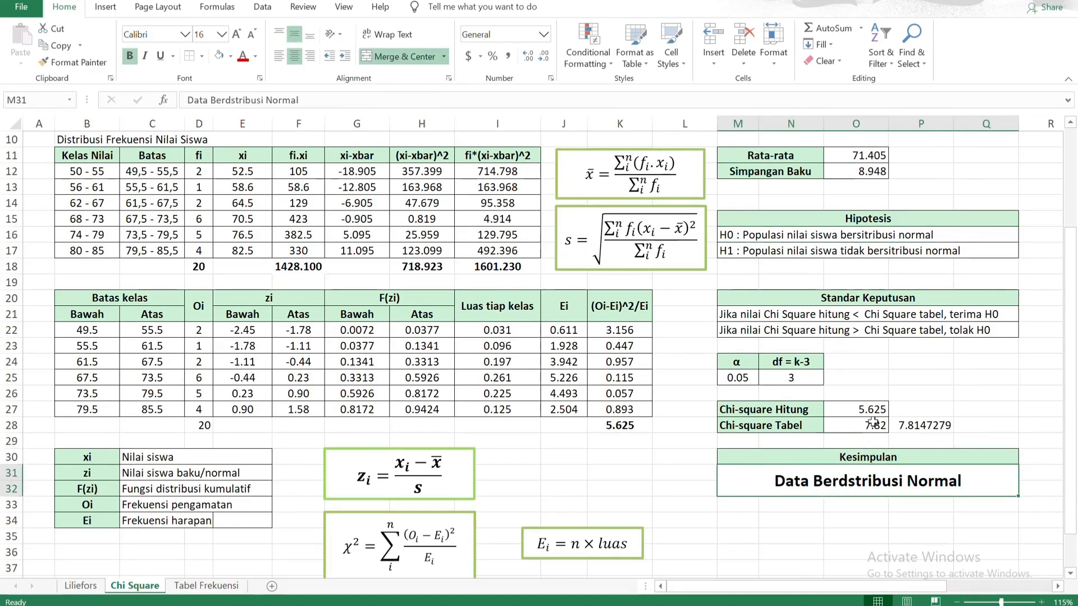
scroll(561, 393, up, 2)
scroll(198, 239, down, 2)
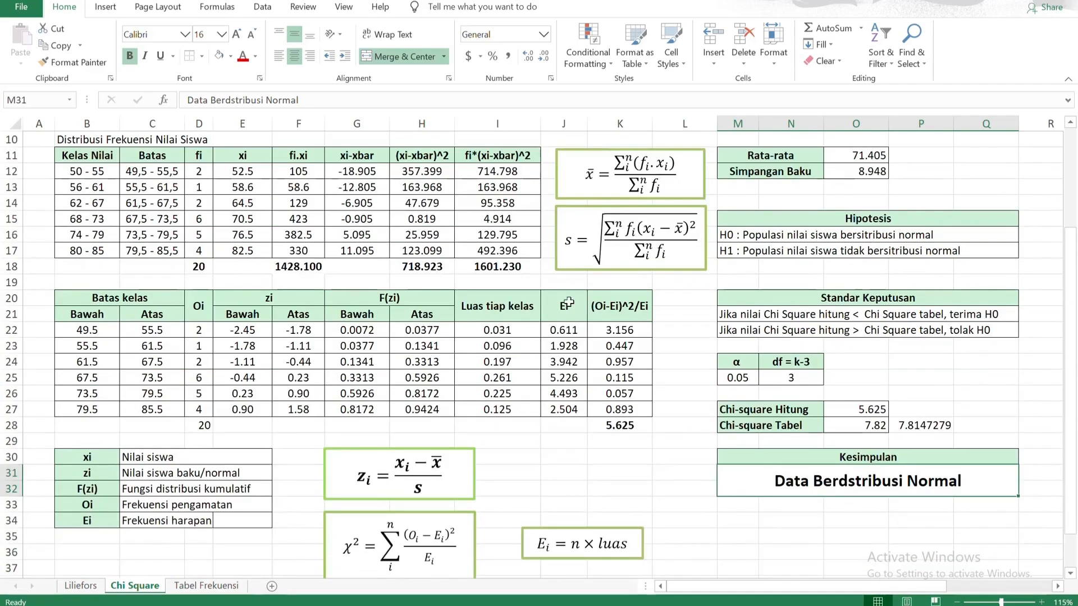
Correct the spelling of the conclusion under Kesimpulan so it reads "Data Berdistribusi Normal".
double_click(849, 481)
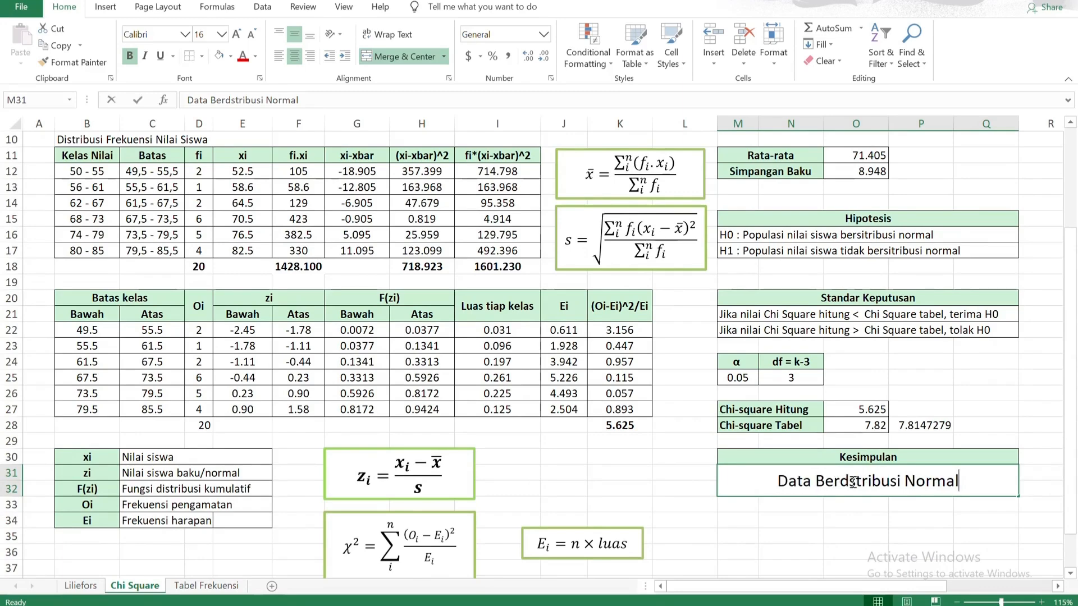
click(892, 502)
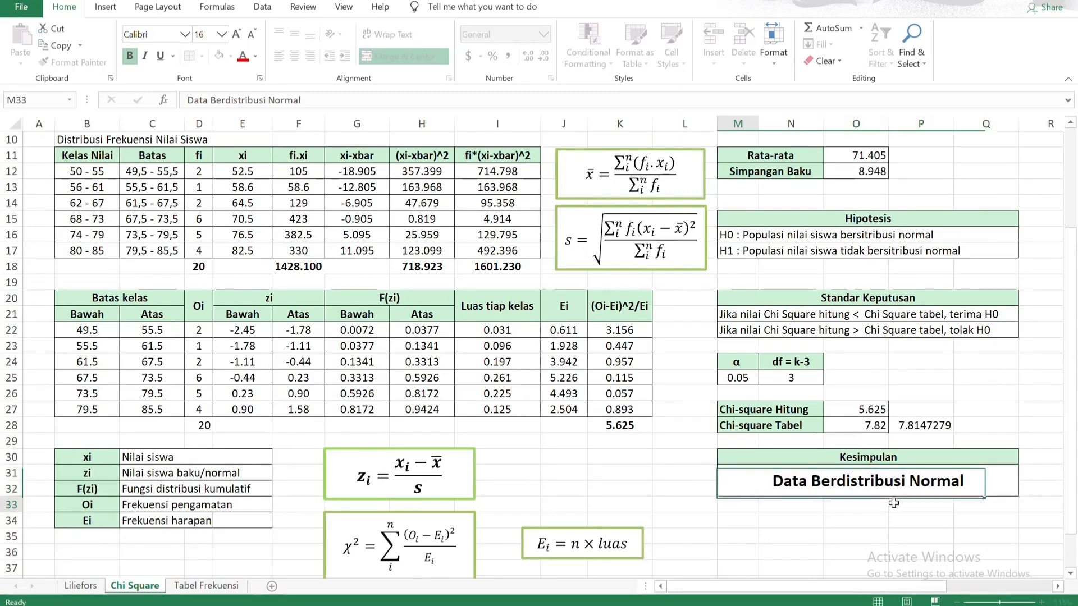
click(777, 484)
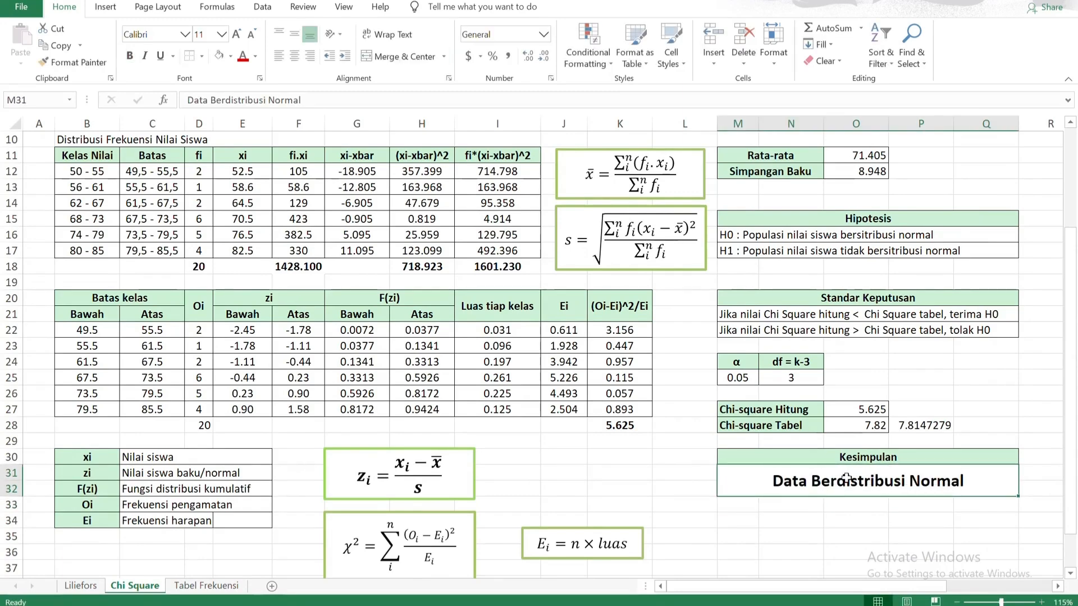
click(848, 457)
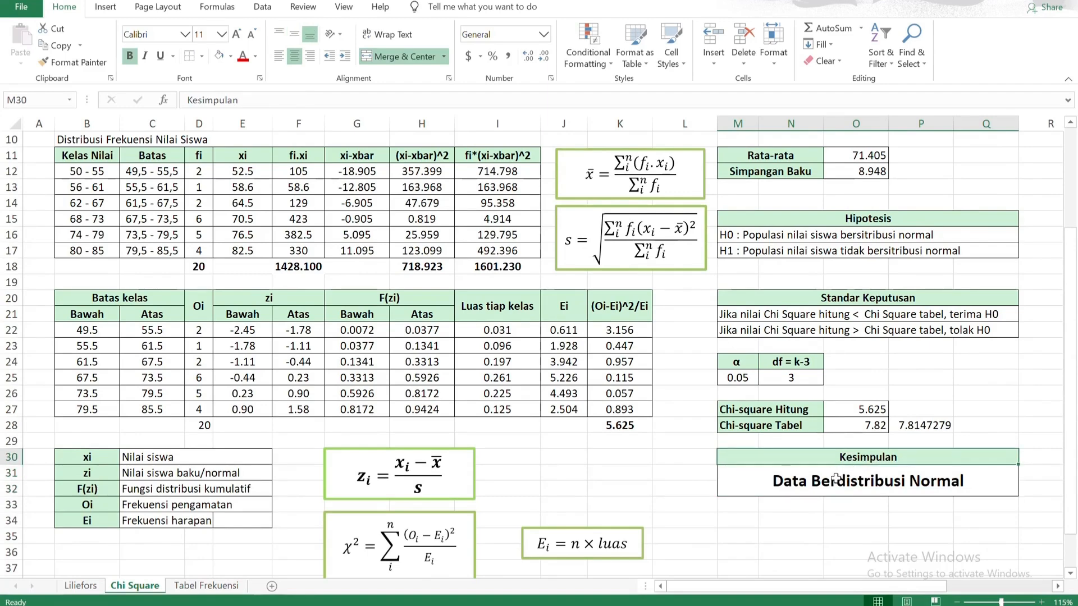